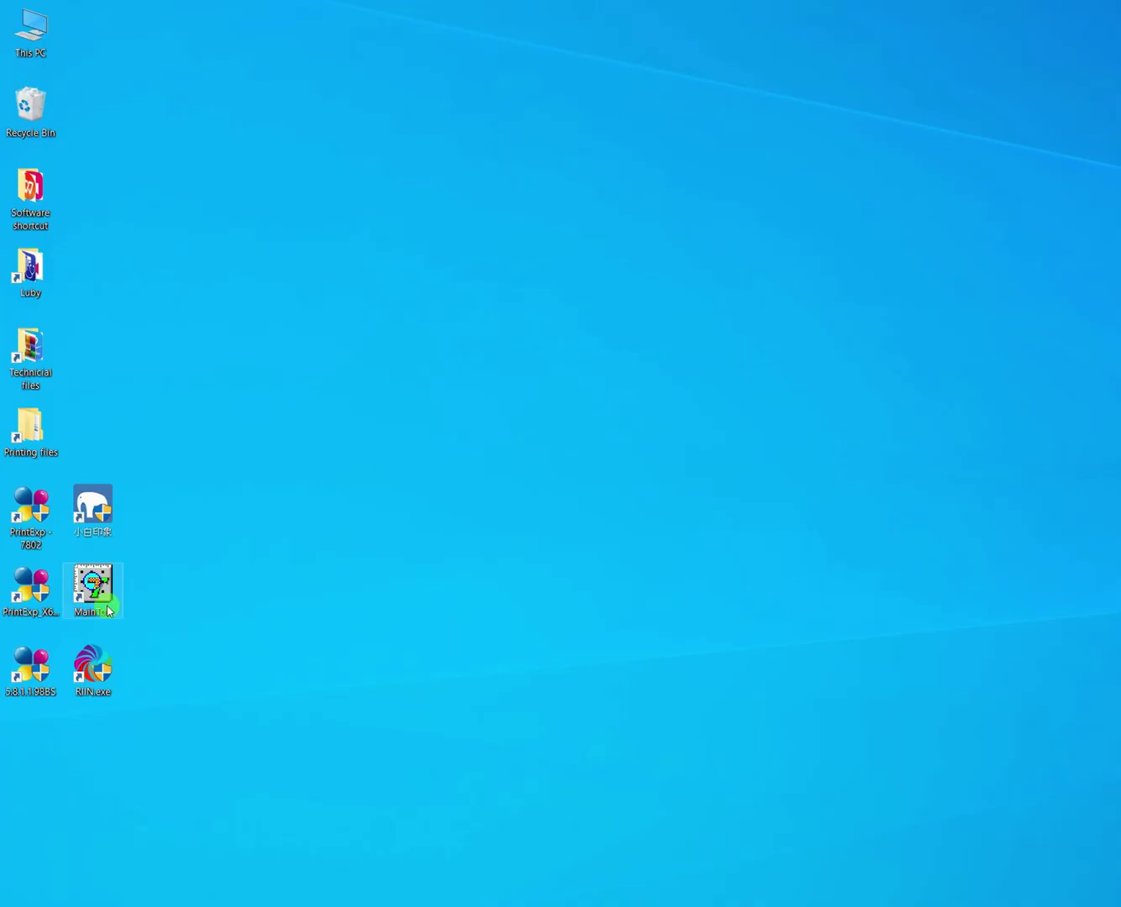
Step: Launch MainTop DTP V6.1 from its desktop shortcut
left_click(252, 744)
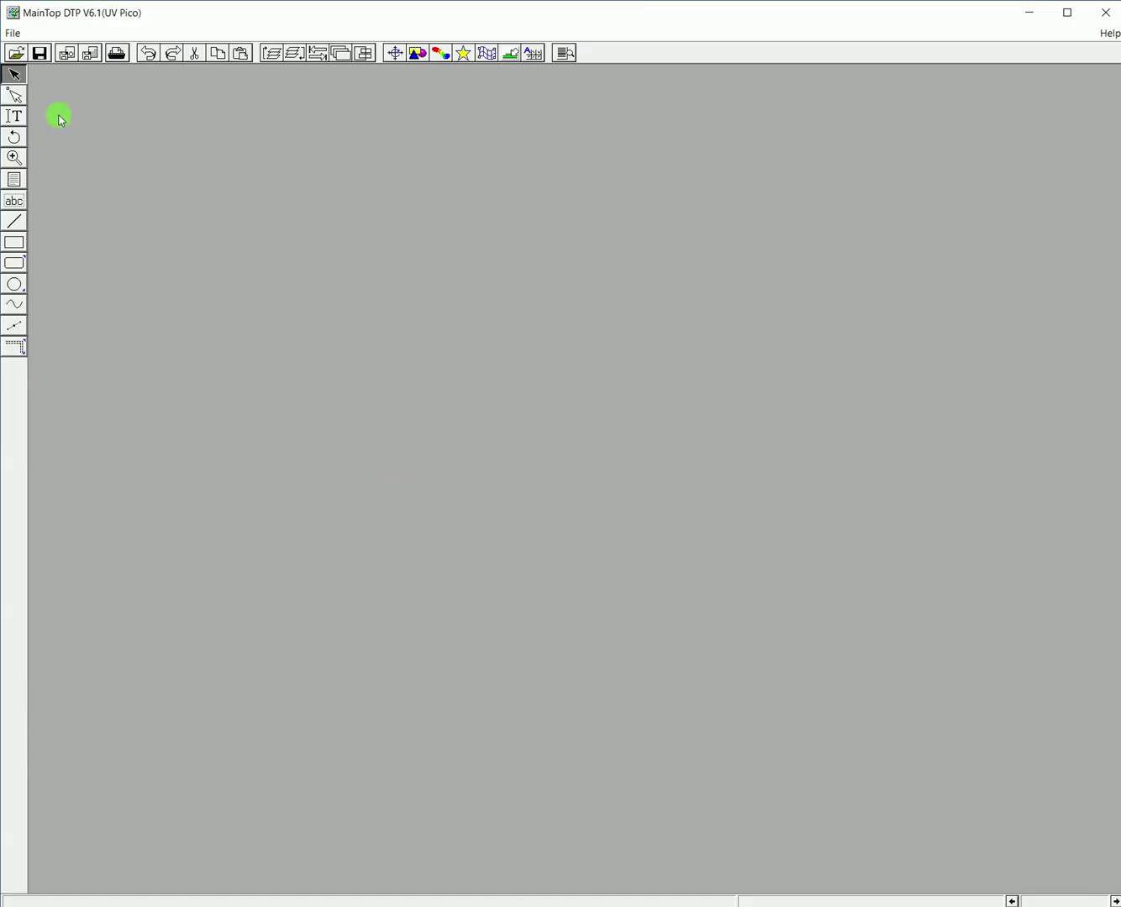
Step: Create a new General Publication with a 600 × 297 mm landscape custom page
left_click(17, 33)
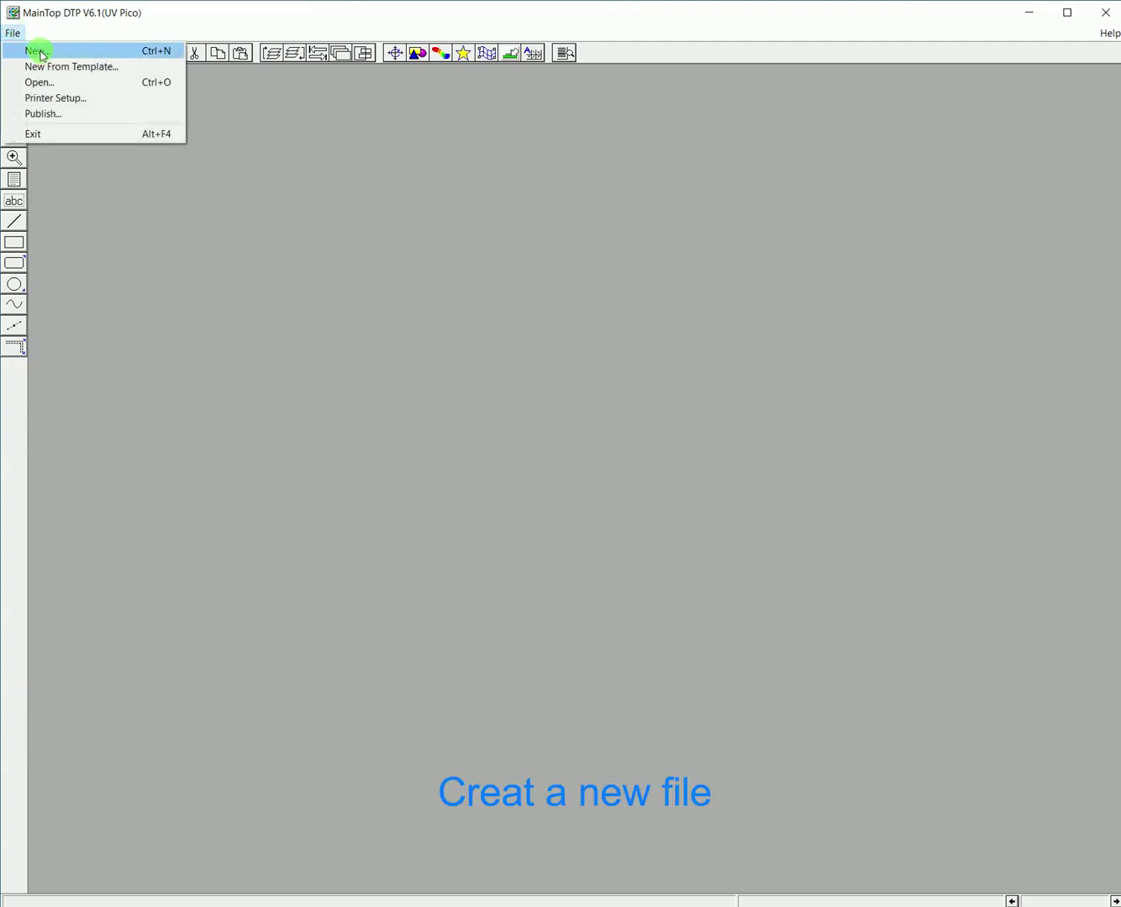
left_click(42, 52)
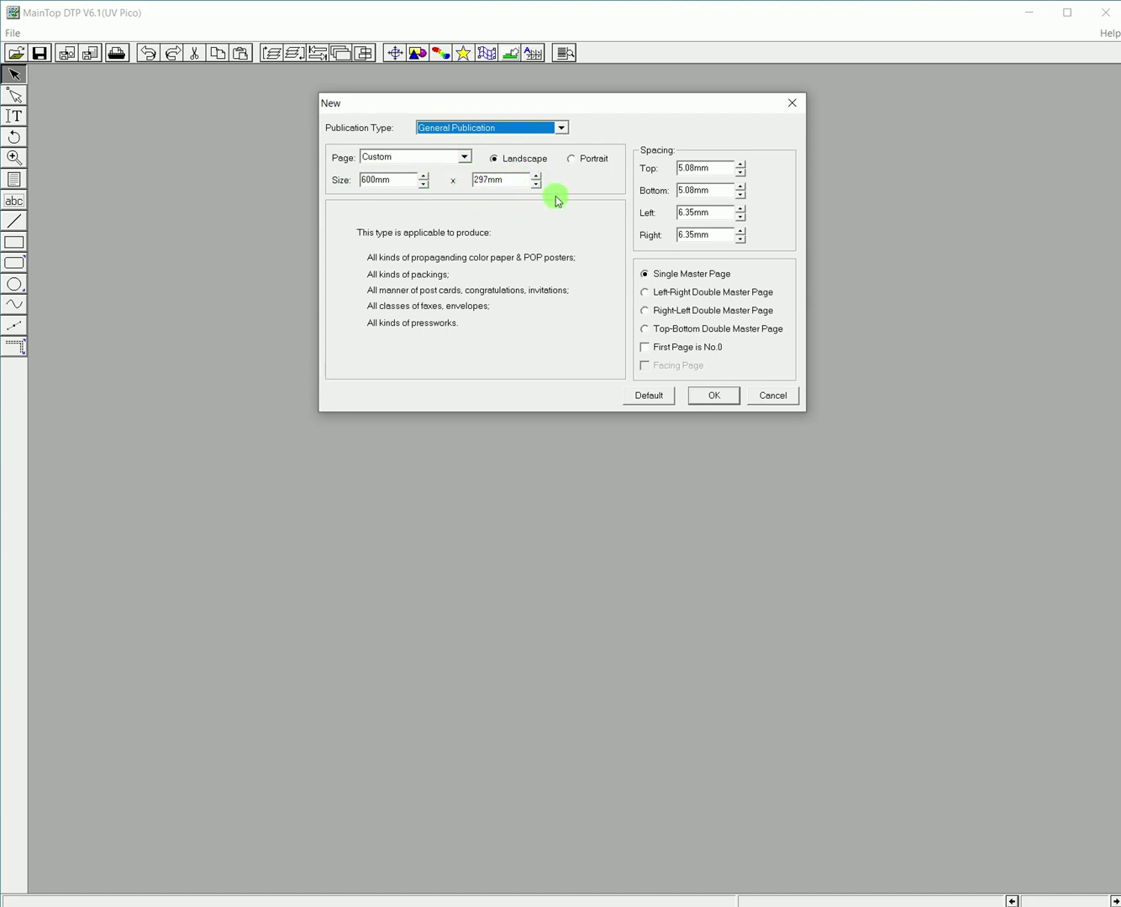
left_click(705, 397)
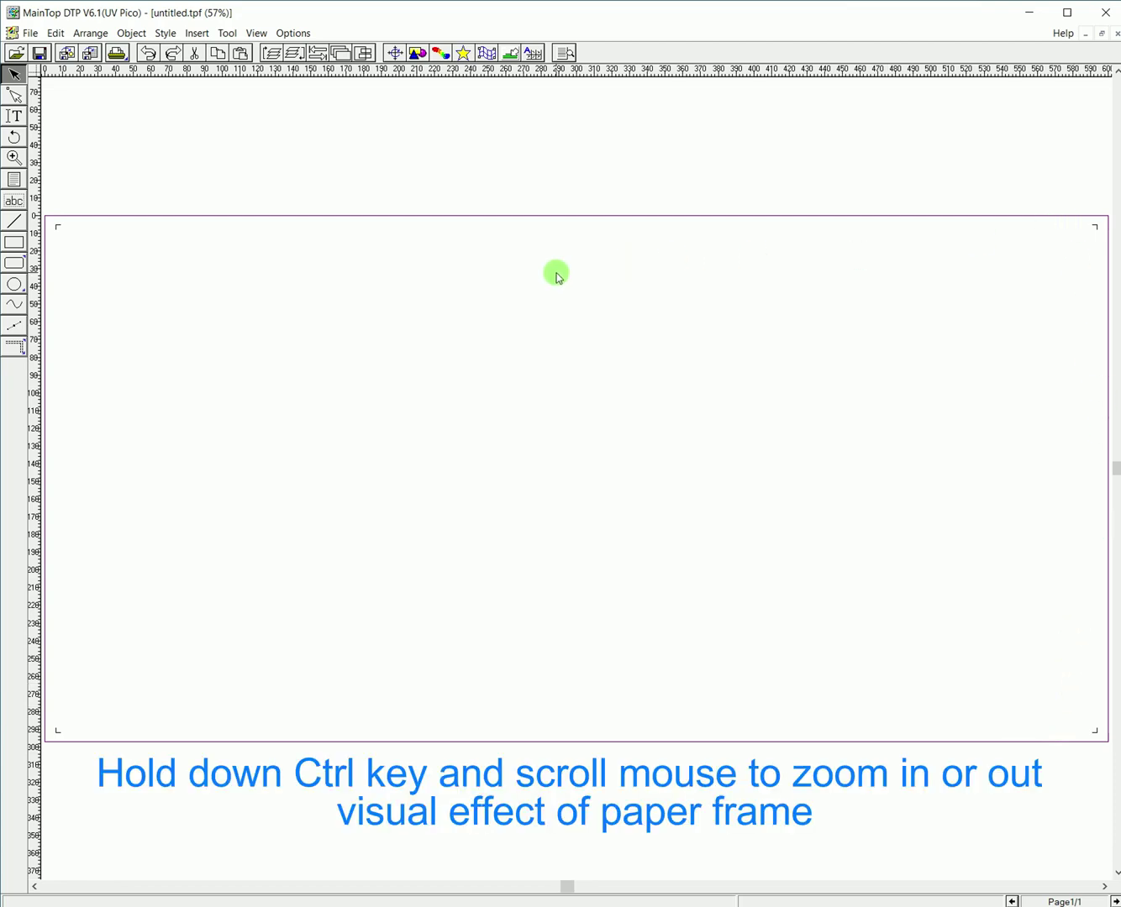
Step: Zoom out with Ctrl+wheel, then back in to about 40% so the whole page shows
scroll(558, 277, "down", 1)
scroll(558, 278, "down", 2)
scroll(558, 277, "down", 1)
scroll(558, 277, "down", 1)
scroll(558, 278, "up", 2)
scroll(558, 277, "up", 2)
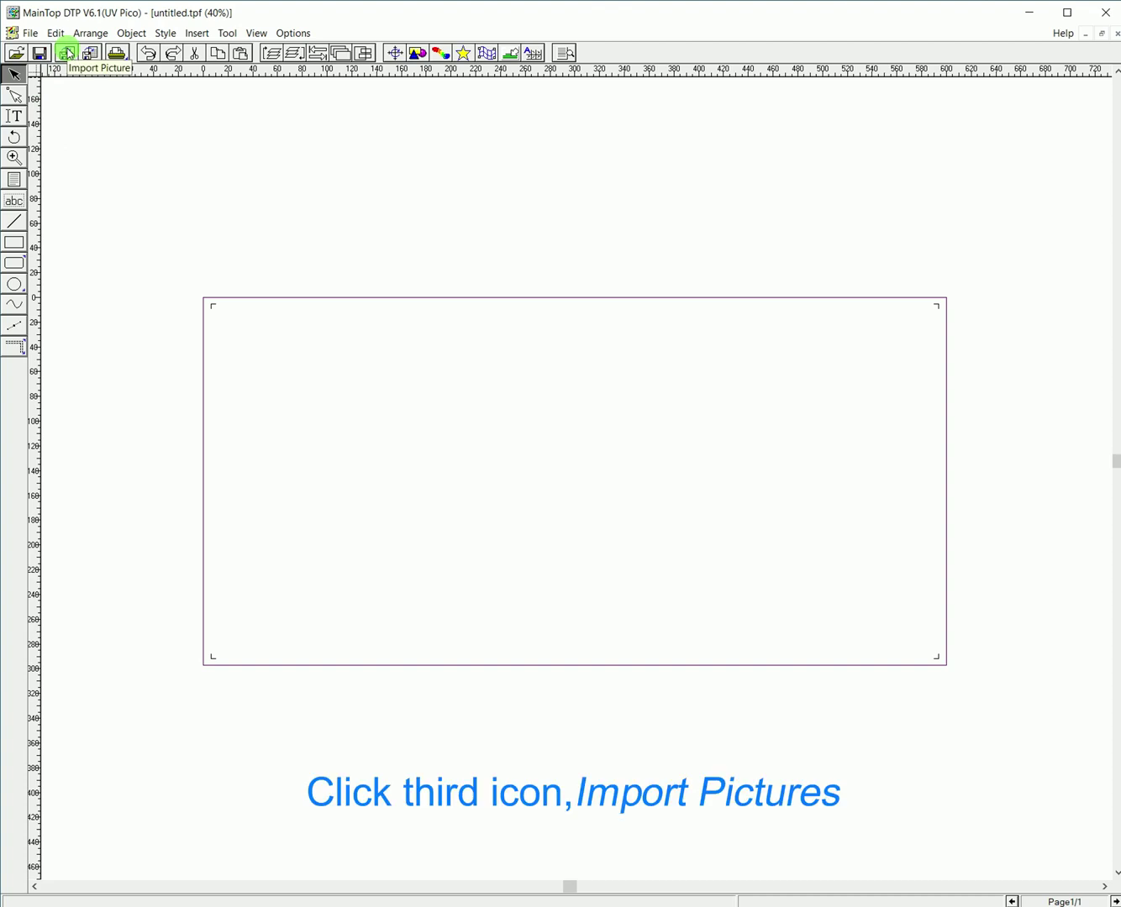
Step: Import the pictures 012 W1 and eagle andemes w1 together onto the page
left_click(68, 54)
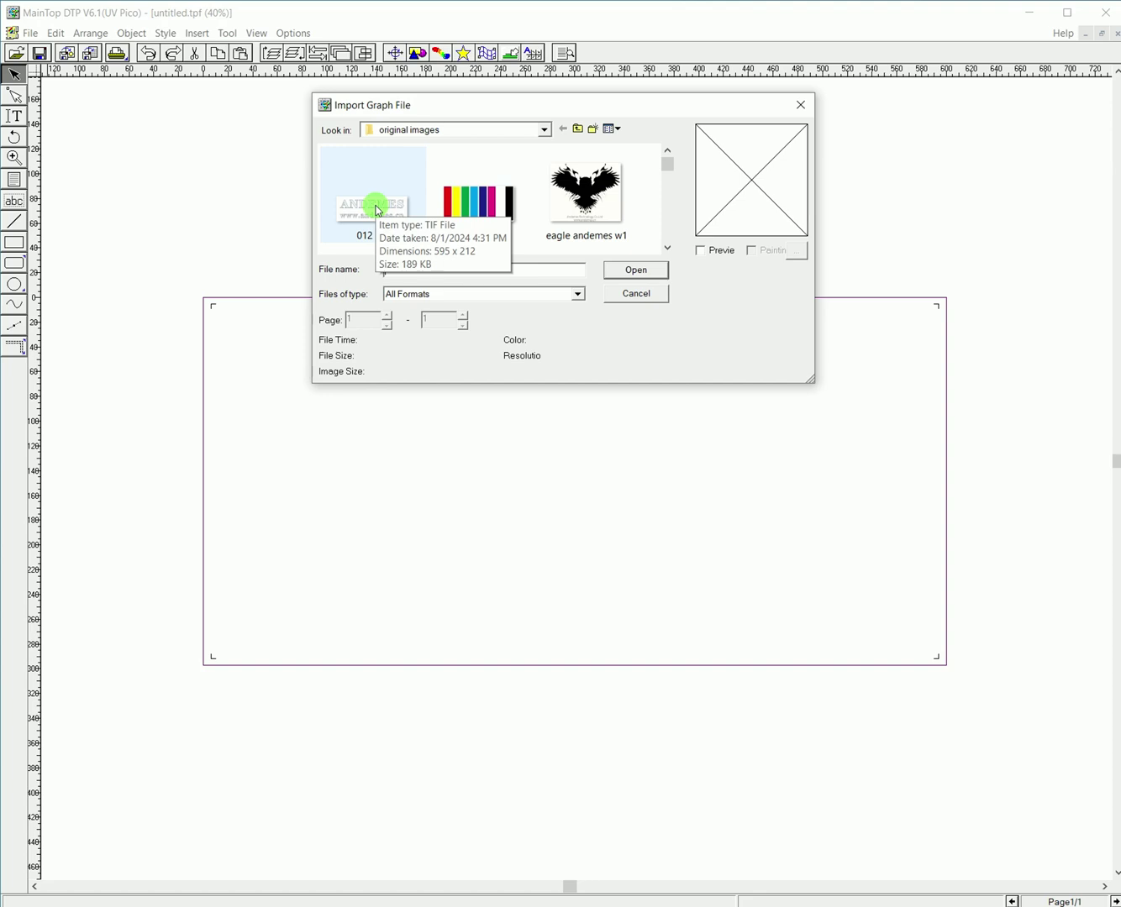
left_click(379, 210)
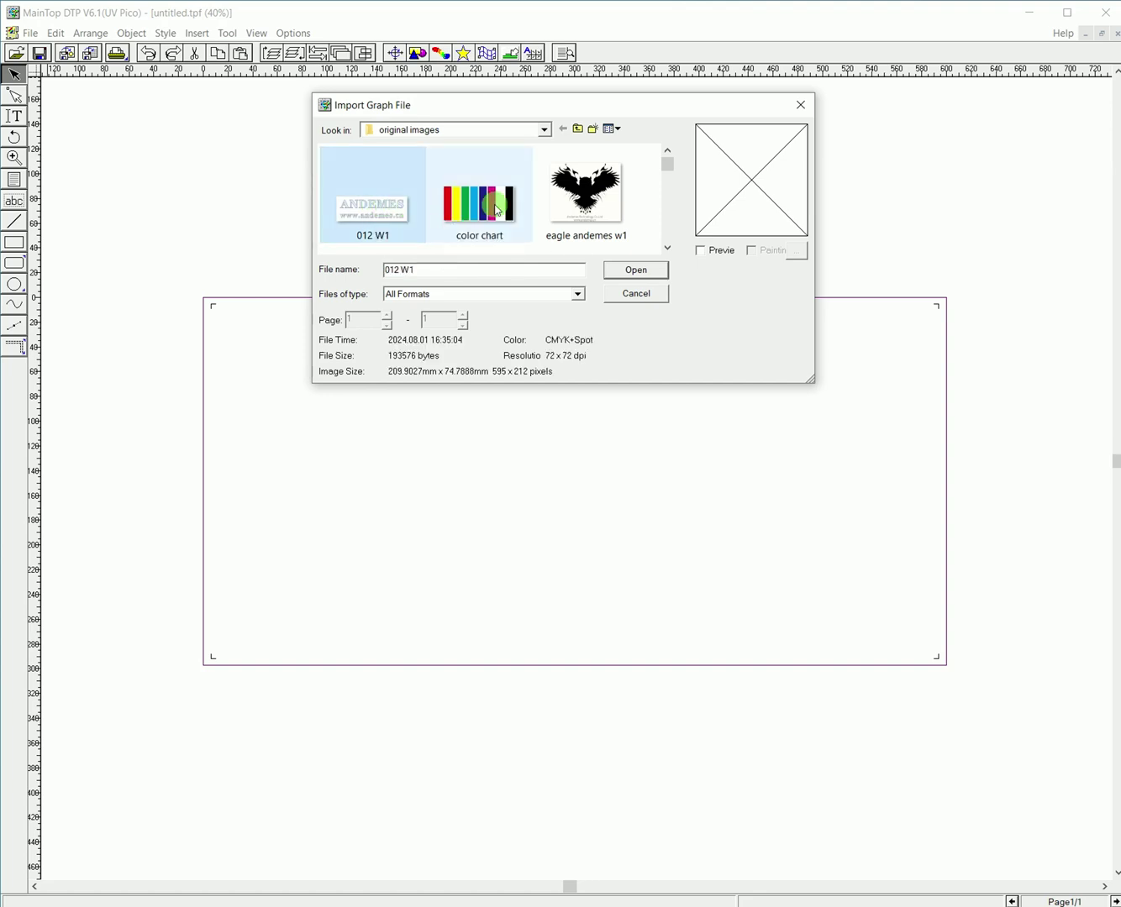
left_click(619, 207, "ctrl")
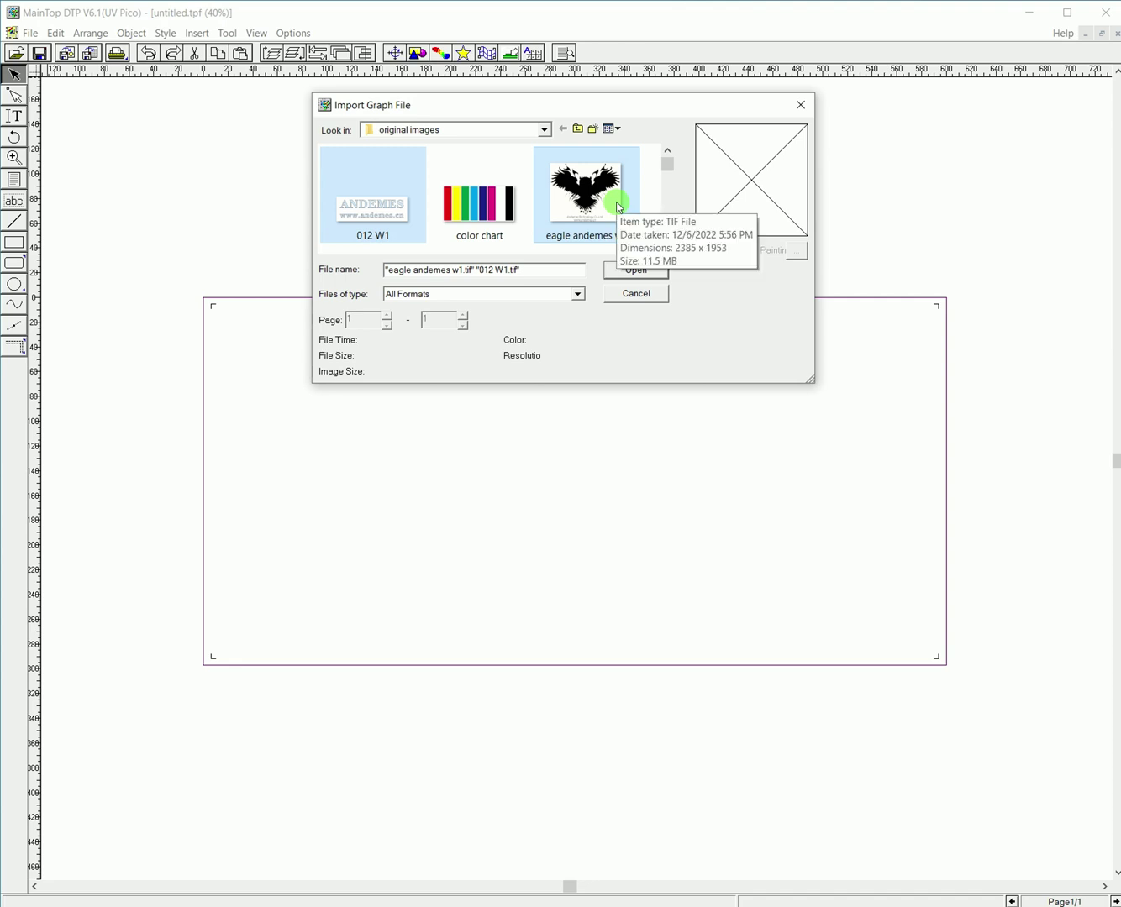
left_click(657, 277)
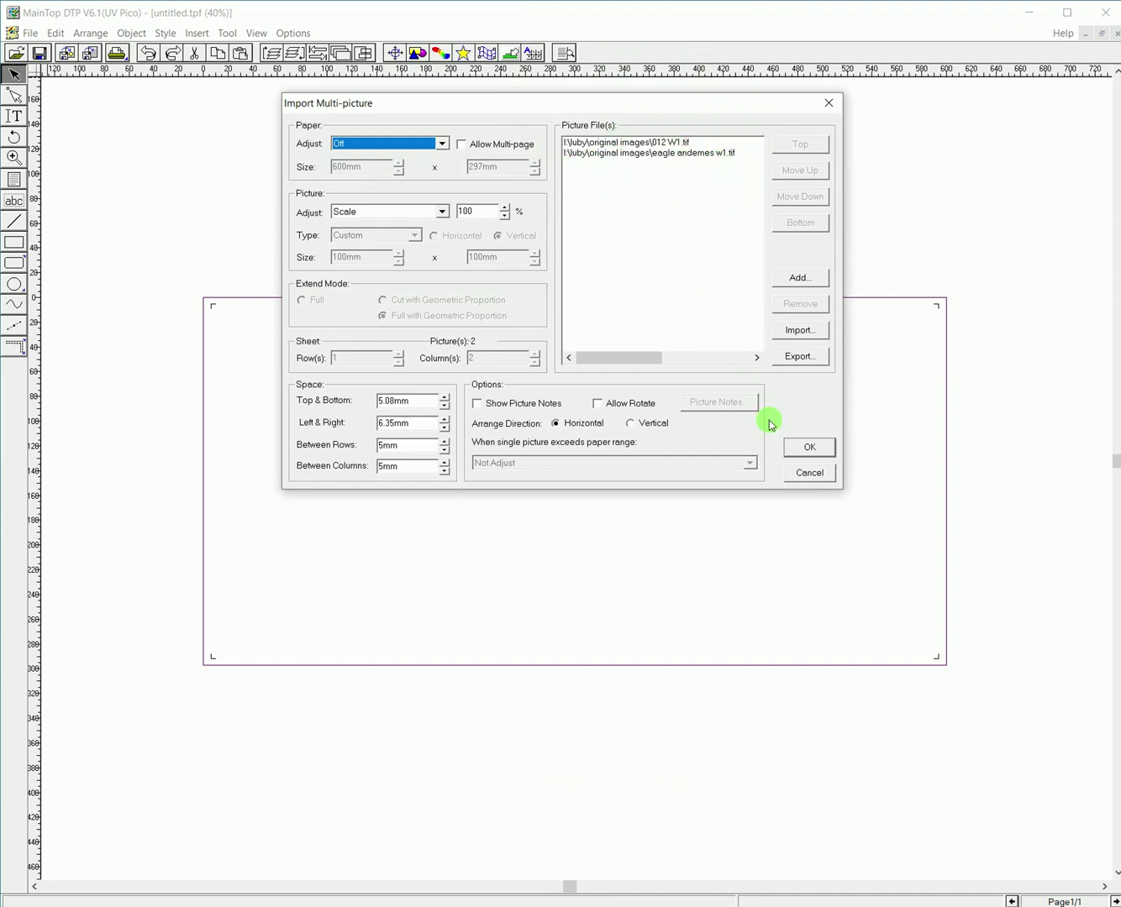
left_click(807, 447)
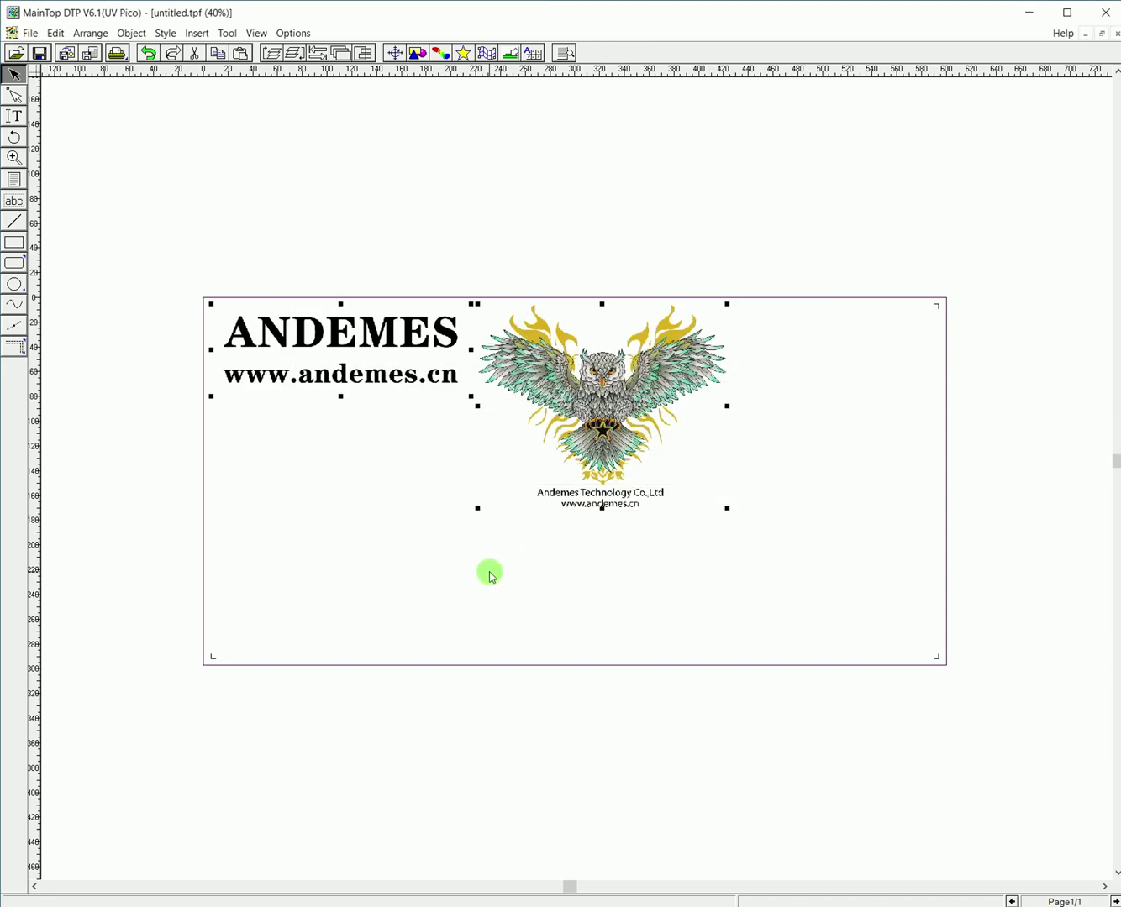
Step: Move the ANDEMES logo to the lower left and the owl to the upper left
left_click(355, 458)
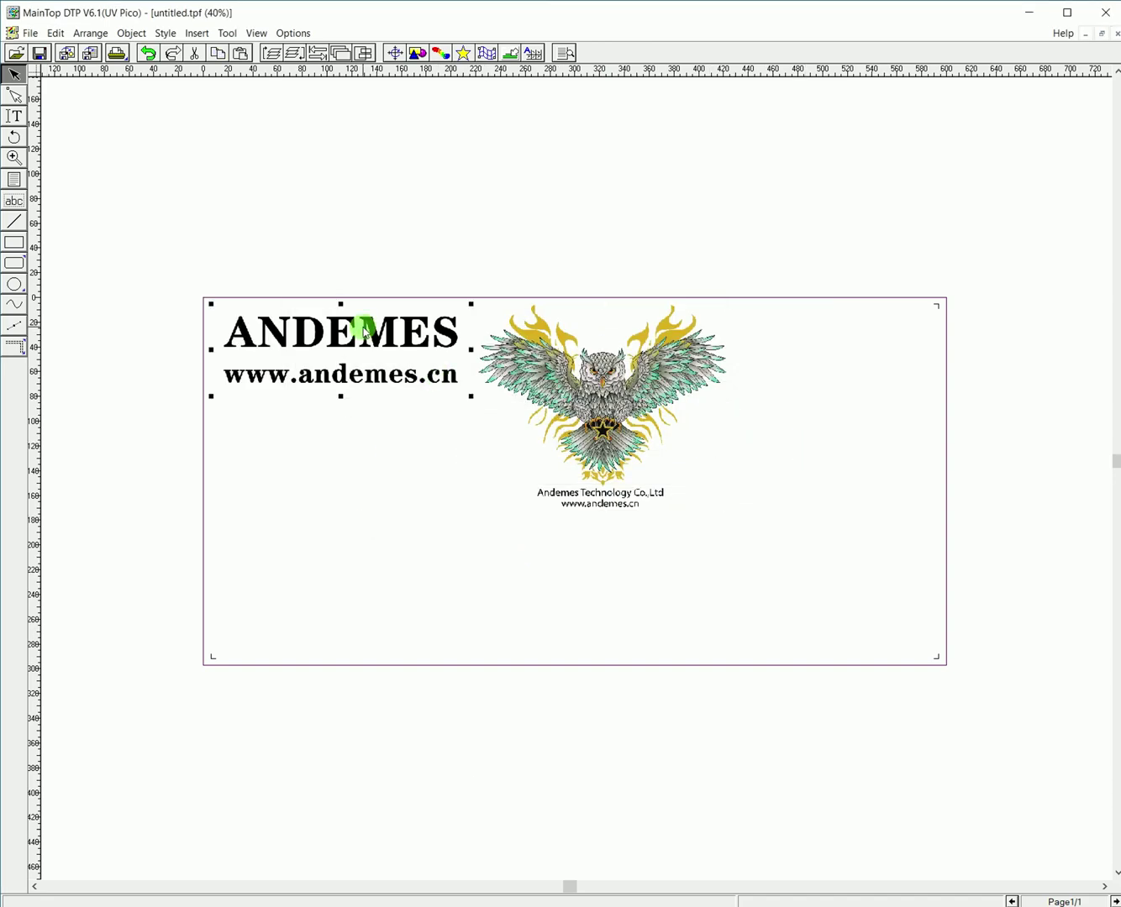
left_click_drag(367, 326, 365, 573)
left_click_drag(565, 365, 395, 378)
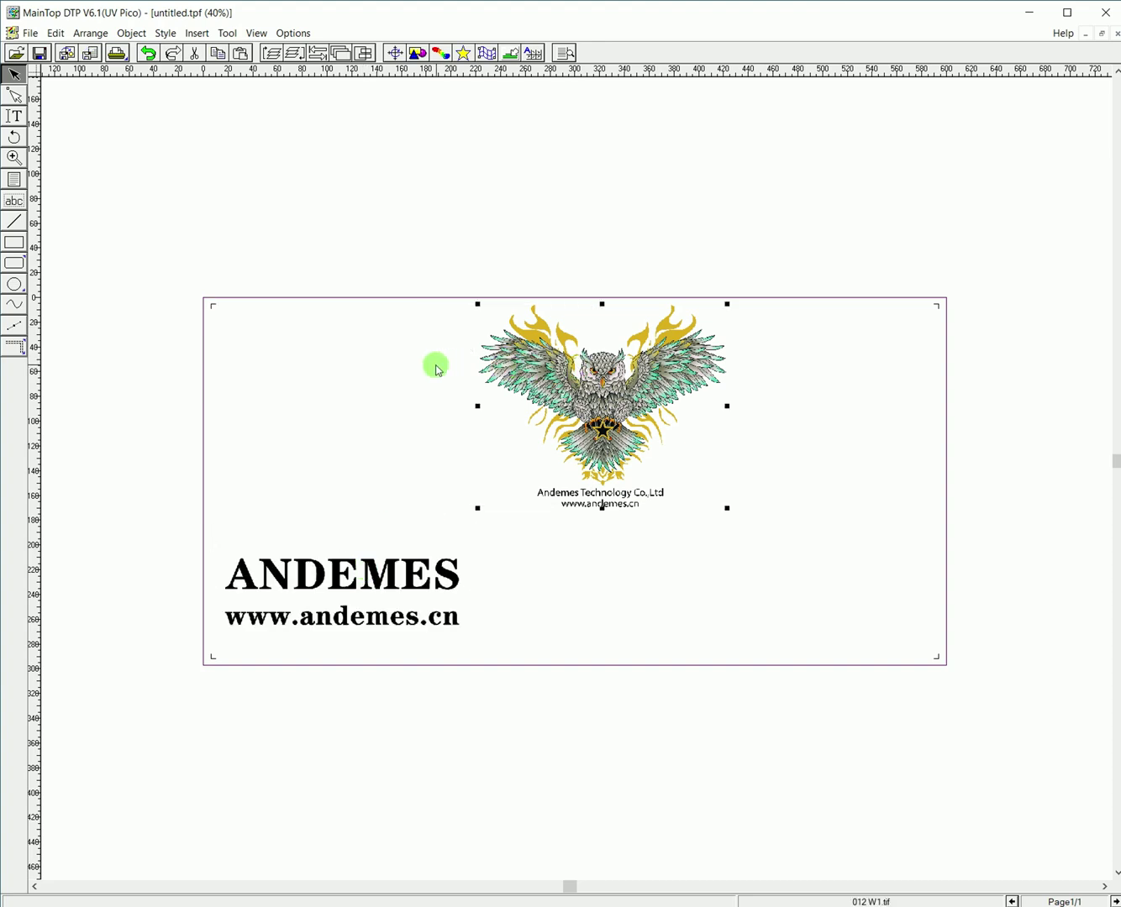
left_click(736, 408)
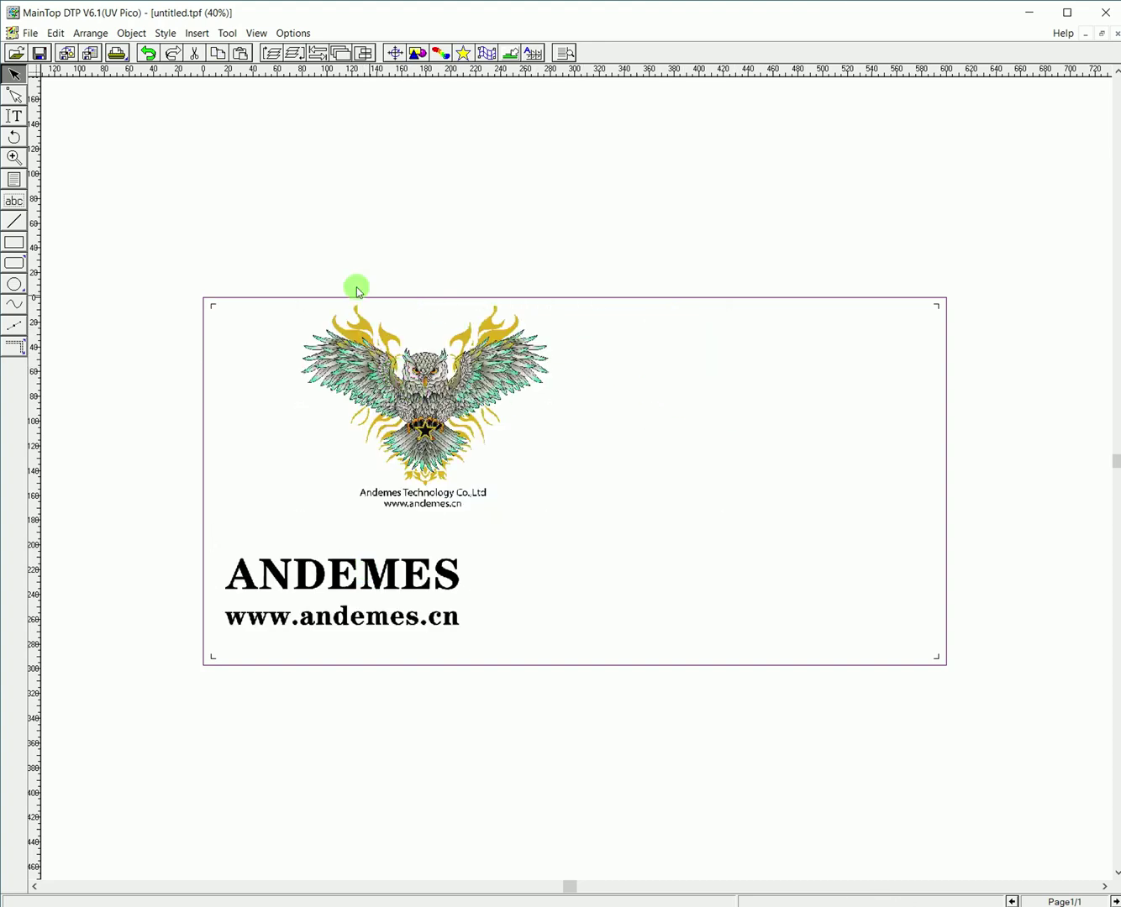
Step: Show the Metric Panel and read the owl (~202×165 mm) and logo (~210×75 mm) sizes
left_click(392, 51)
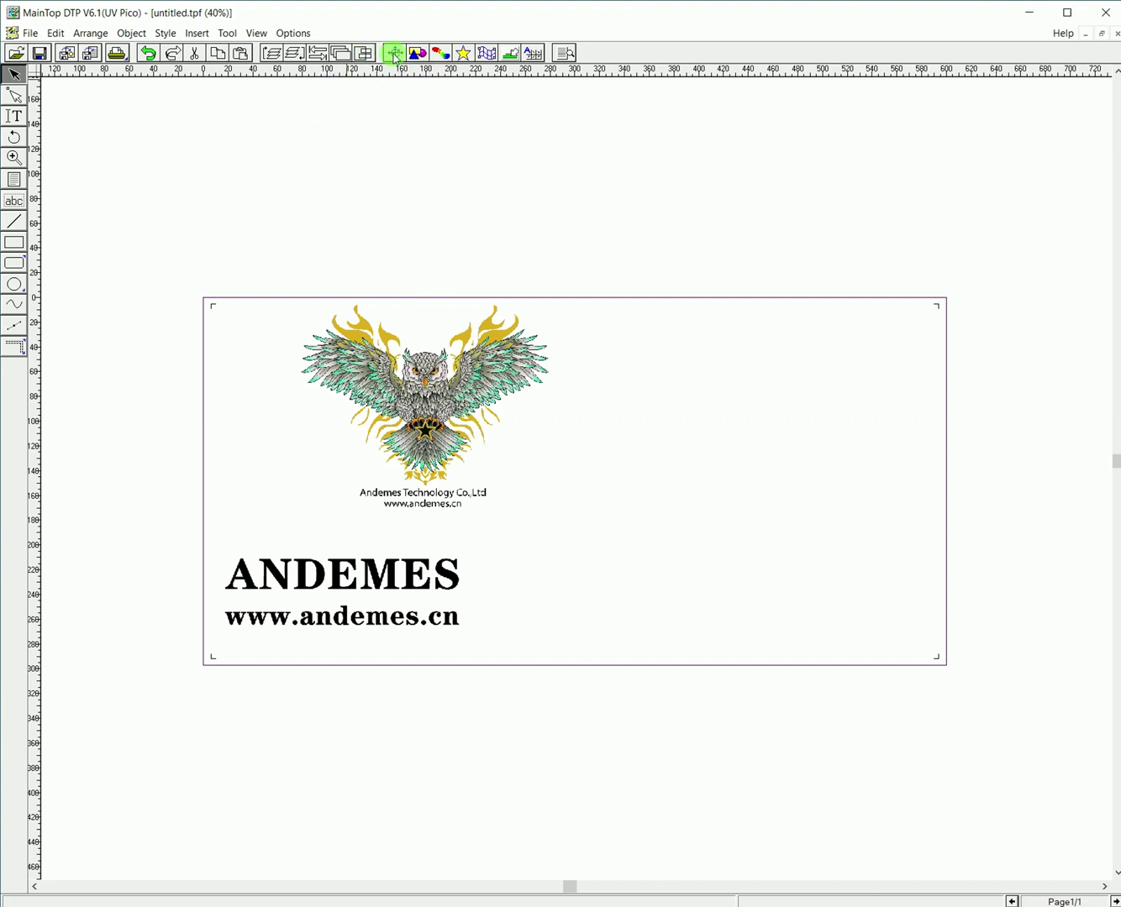
left_click(394, 54)
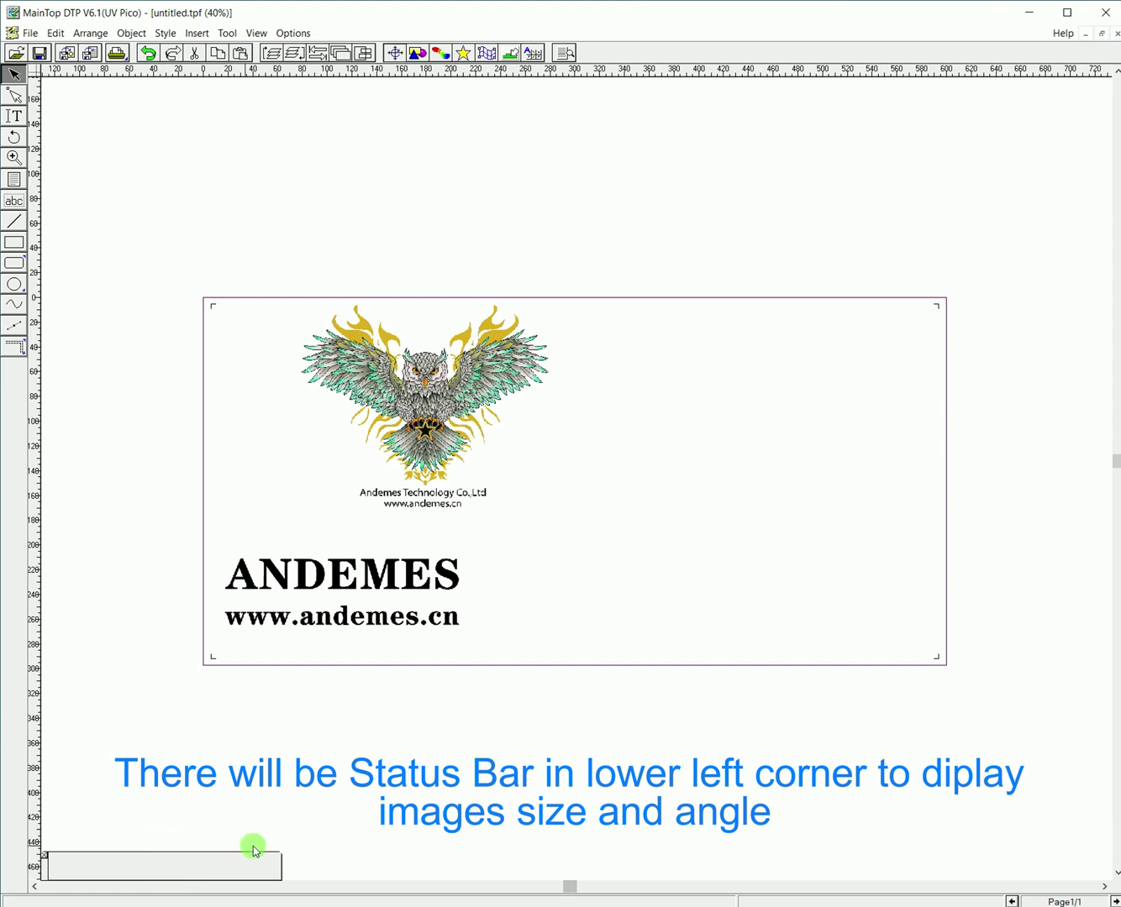
left_click(426, 404)
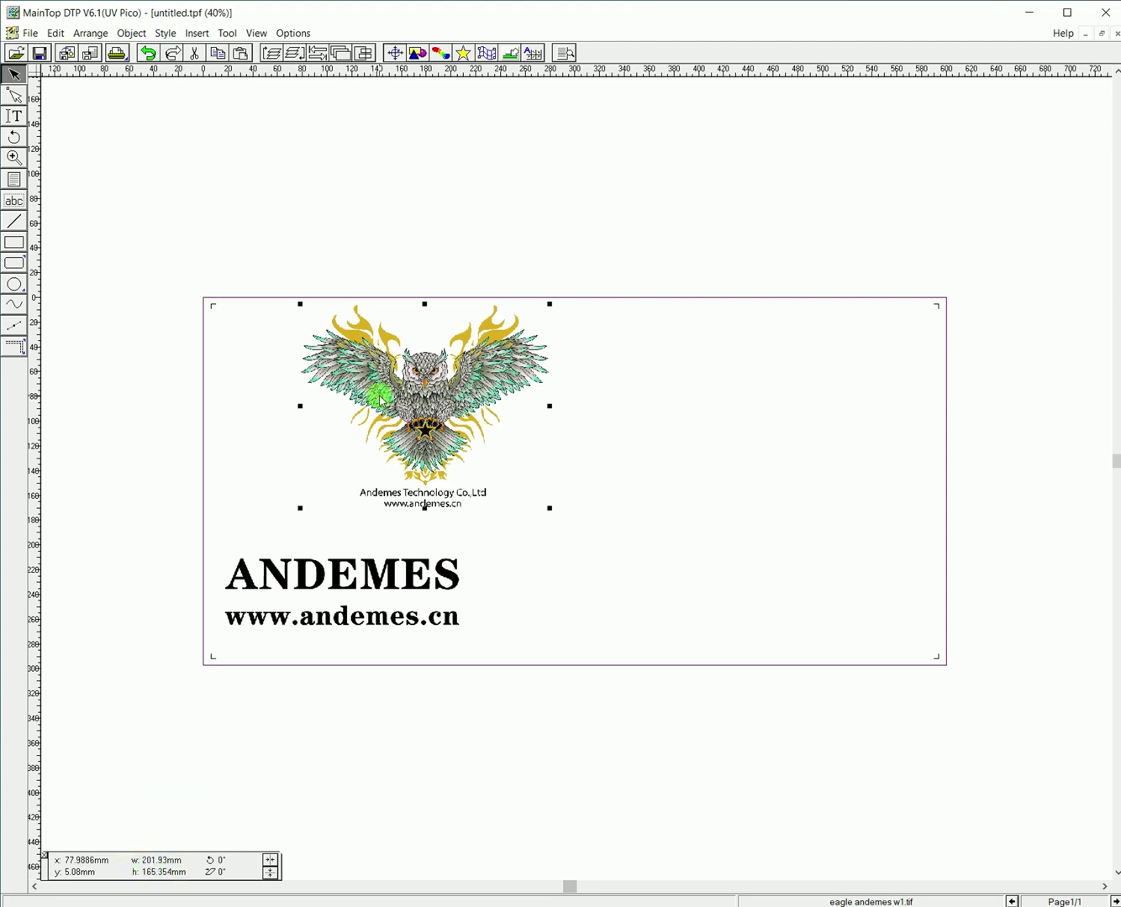
left_click(321, 590)
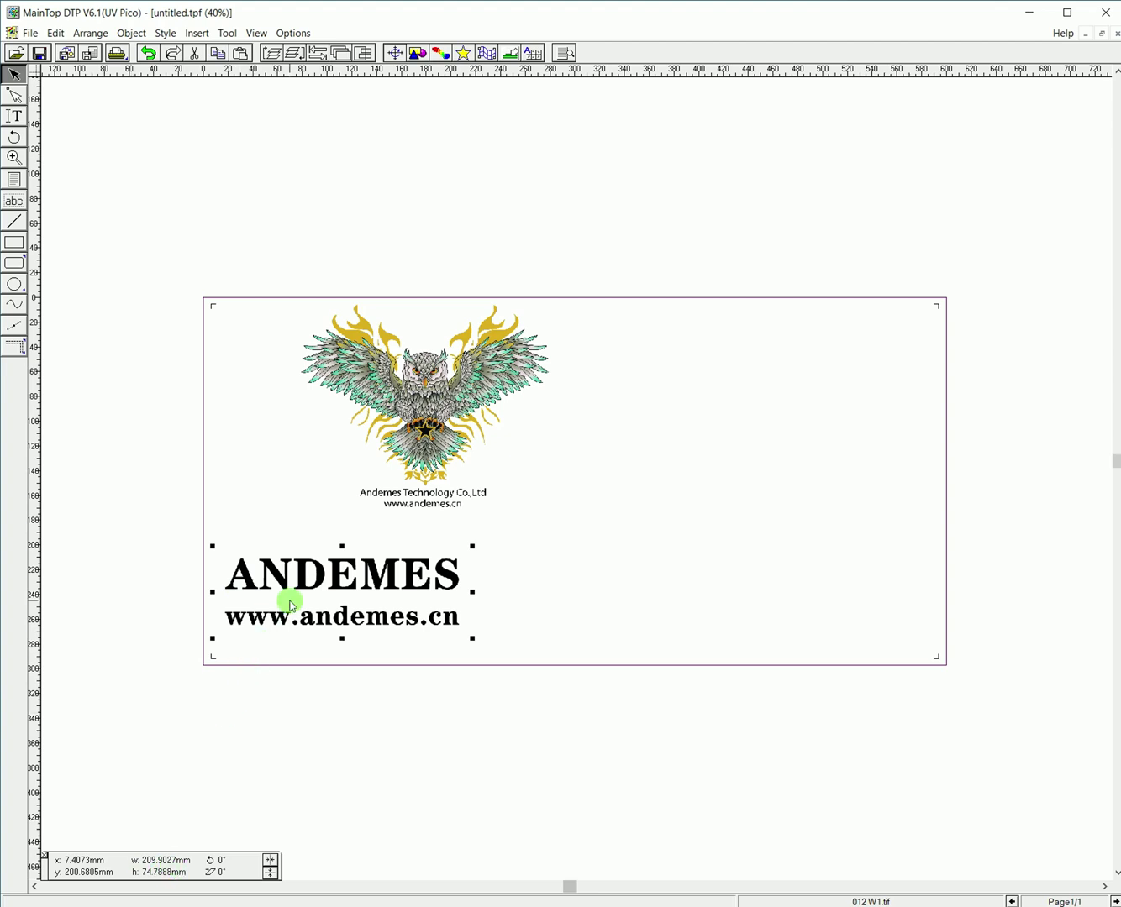
Step: Open the Alignment & Distribution panel and reselect the owl image
left_click(317, 56)
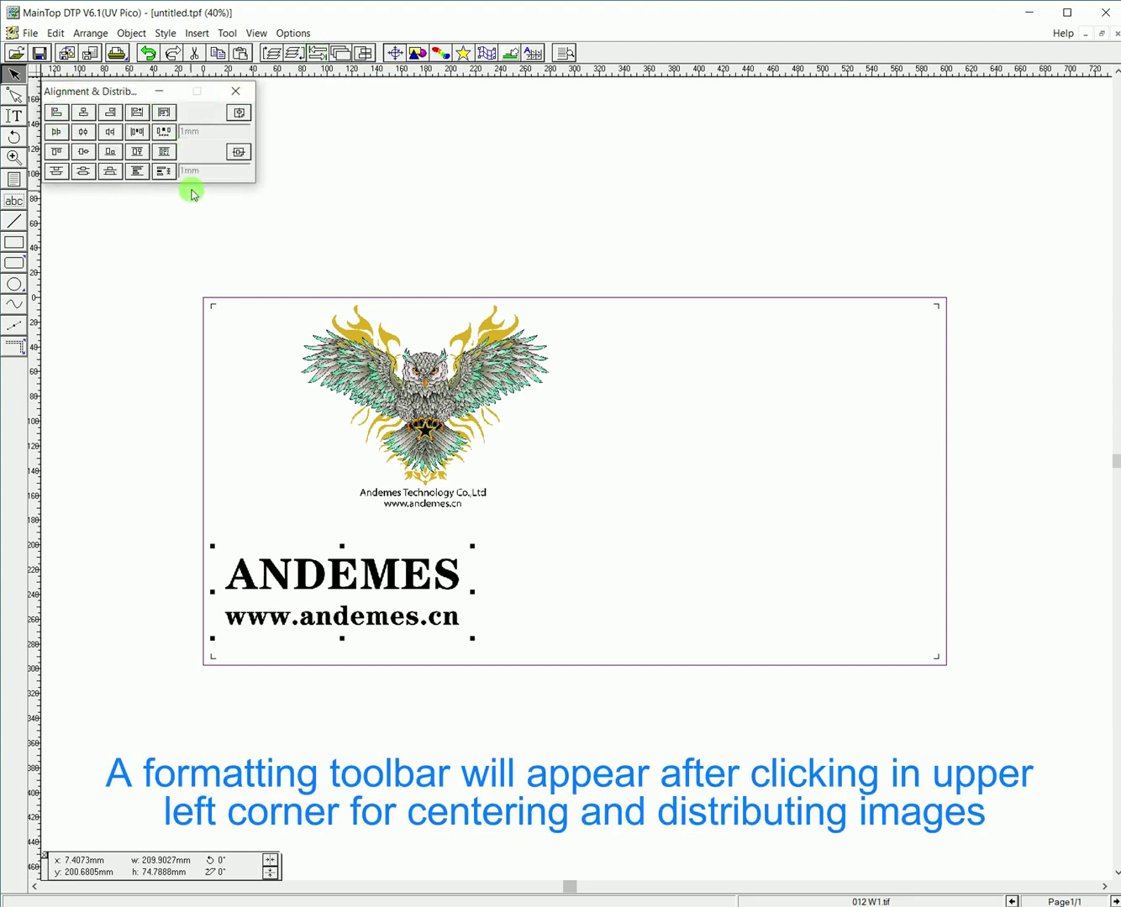
left_click(640, 449)
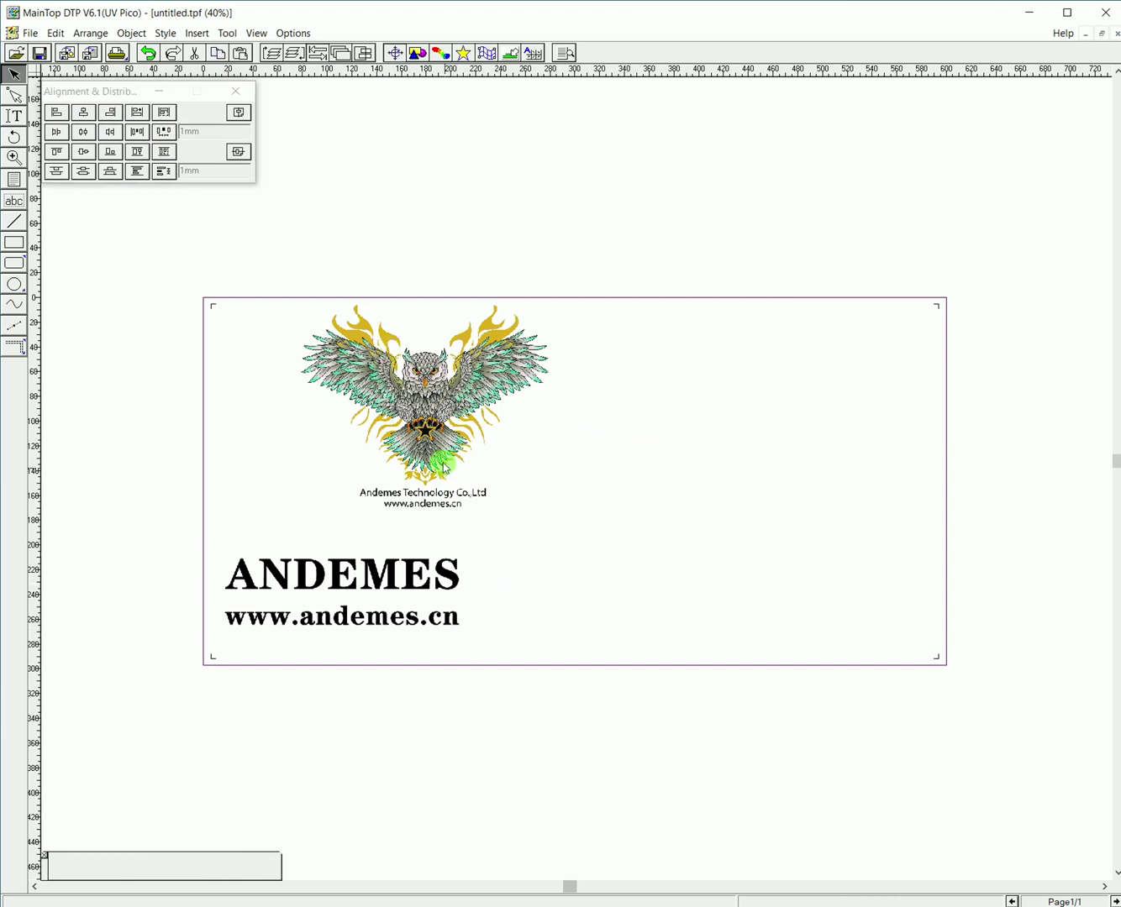
left_click(449, 403)
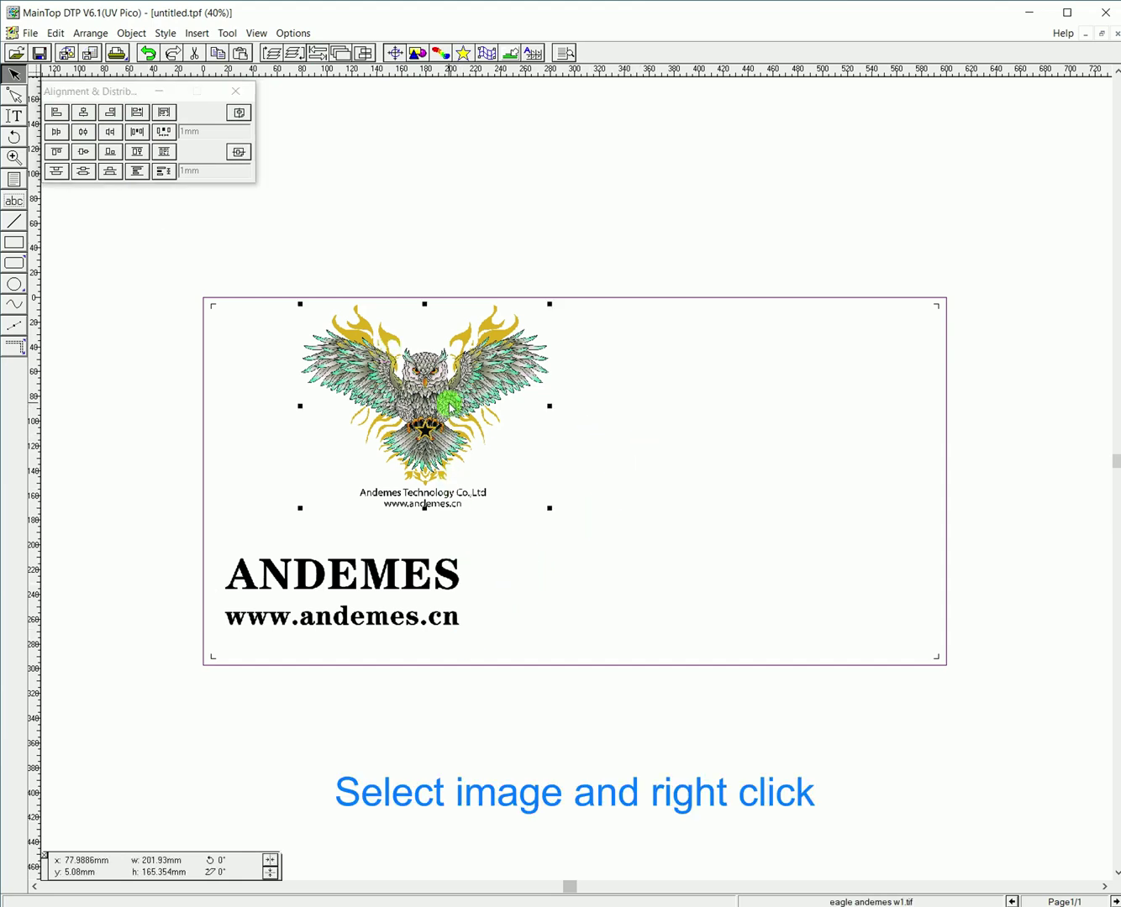
Step: In Frame Attribution, set the owl's height to 80 mm with constrained proportions (width 97.6959 mm)
right_click(451, 406)
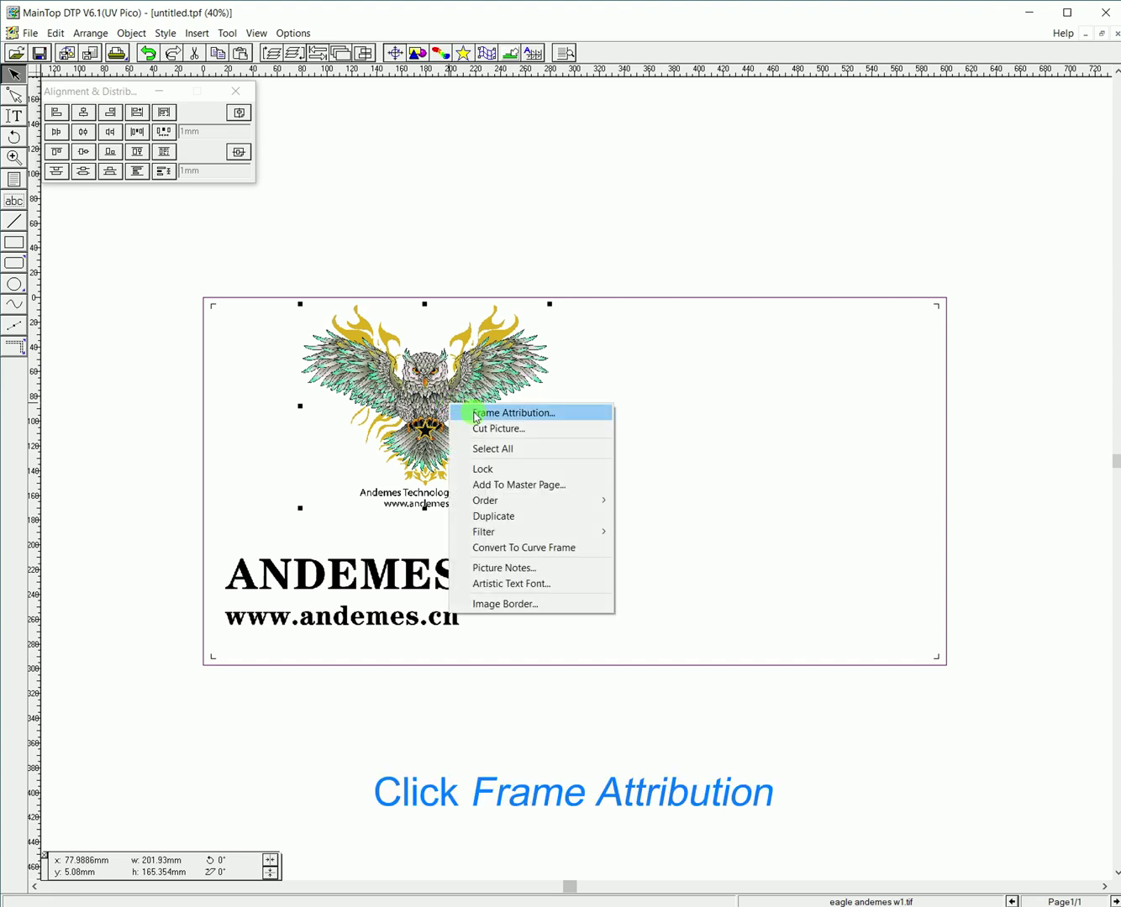
left_click(477, 413)
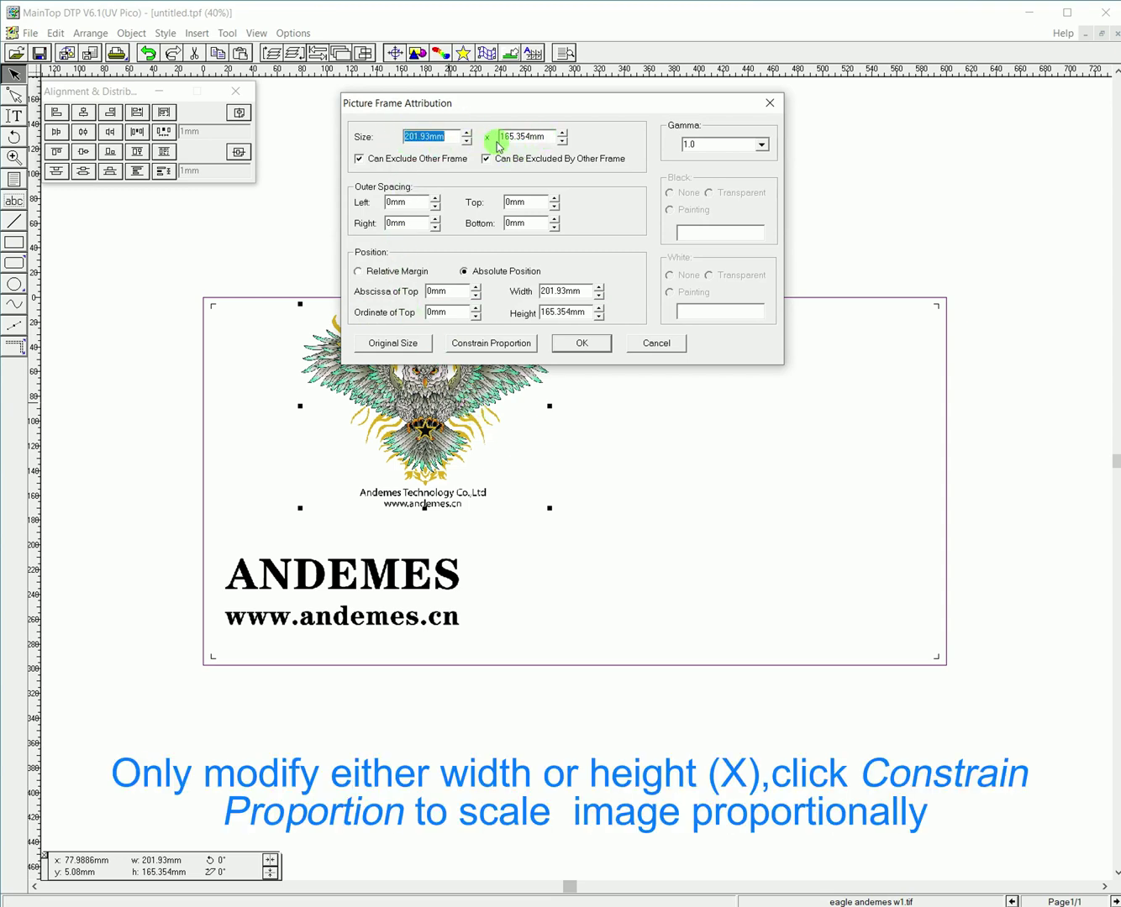
left_click_drag(549, 137, 492, 143)
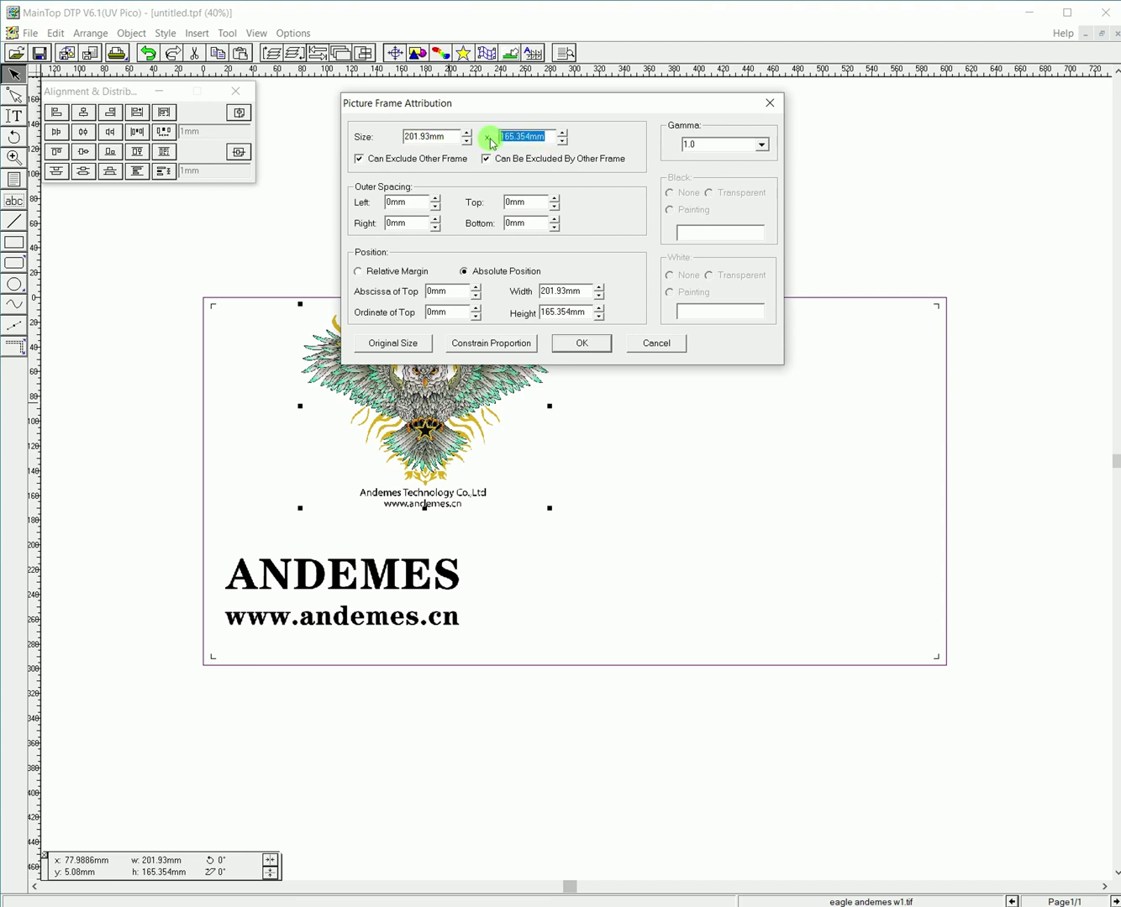
type("80")
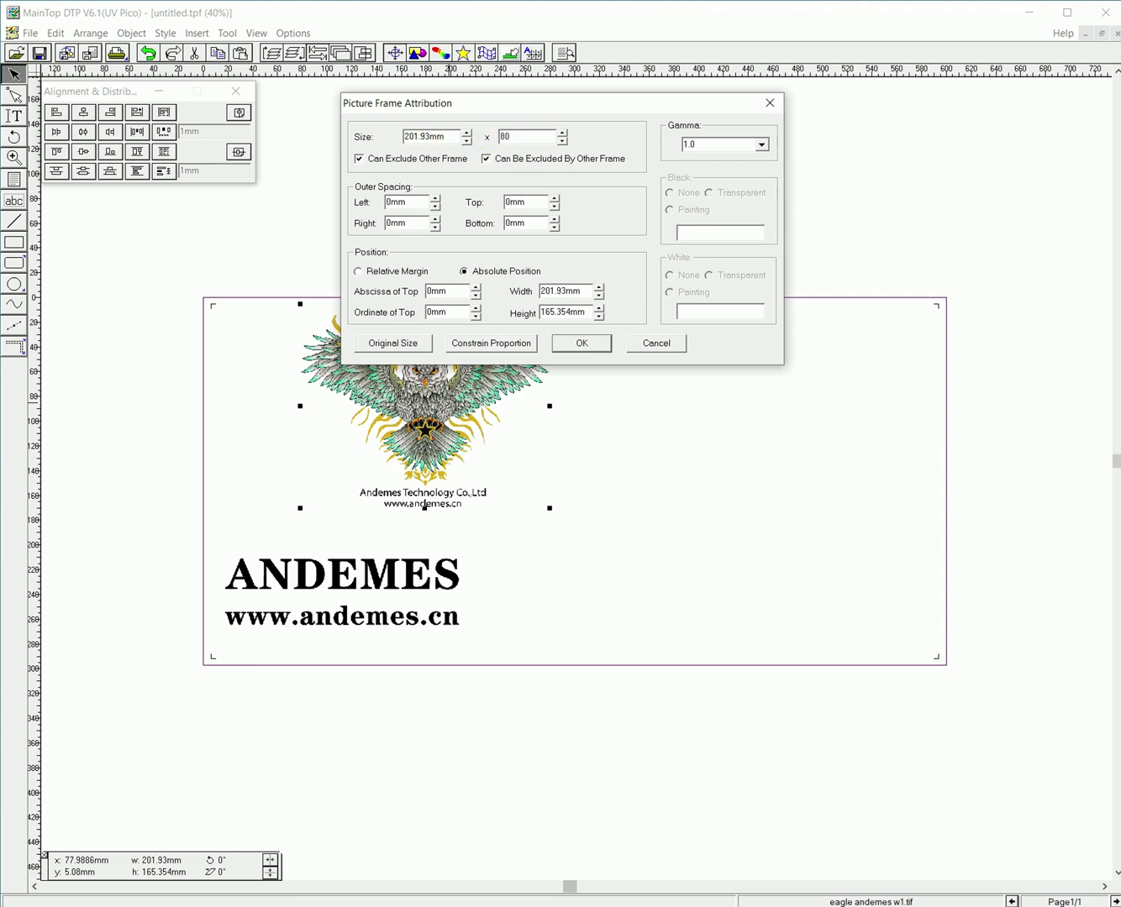
left_click(505, 185)
left_click(484, 344)
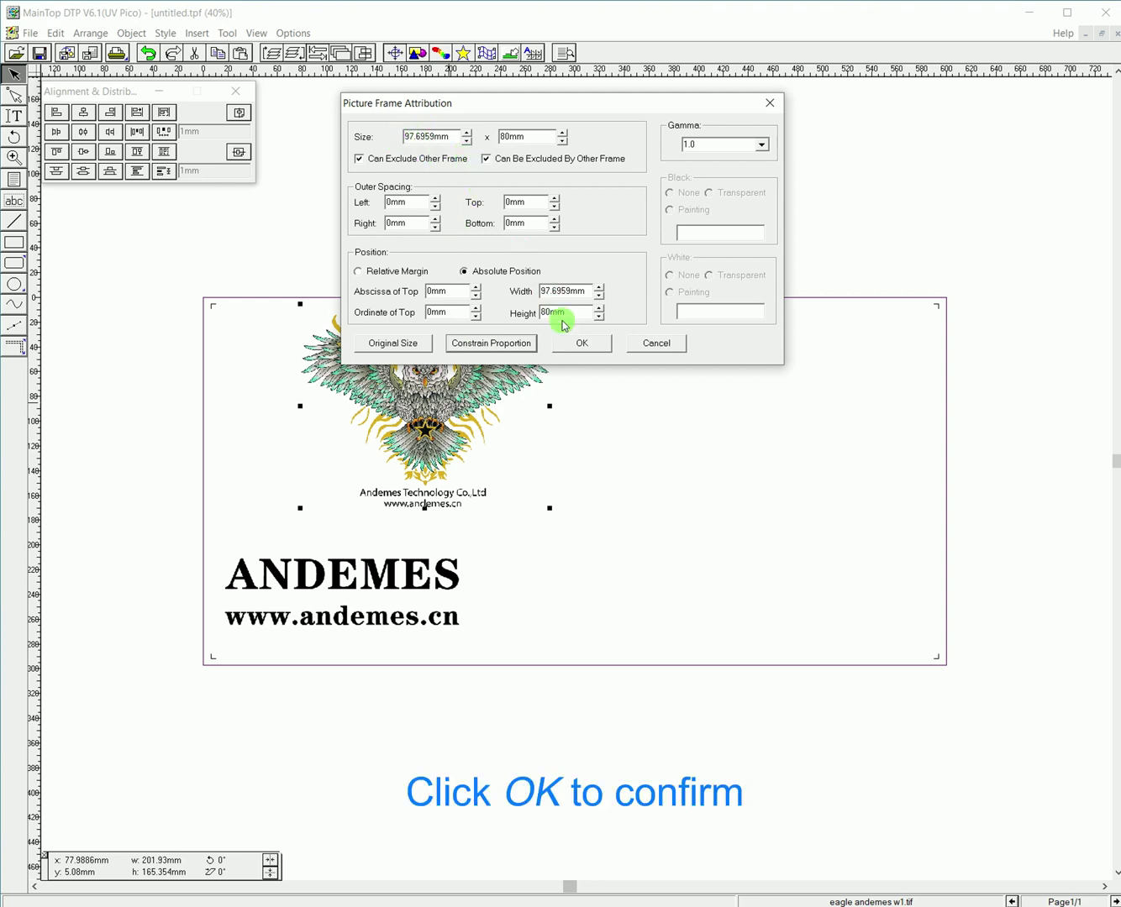
Step: Confirm the 97.7 × 80 mm owl size, duplicate it with Ctrl+D, and select all copies
left_click(574, 342)
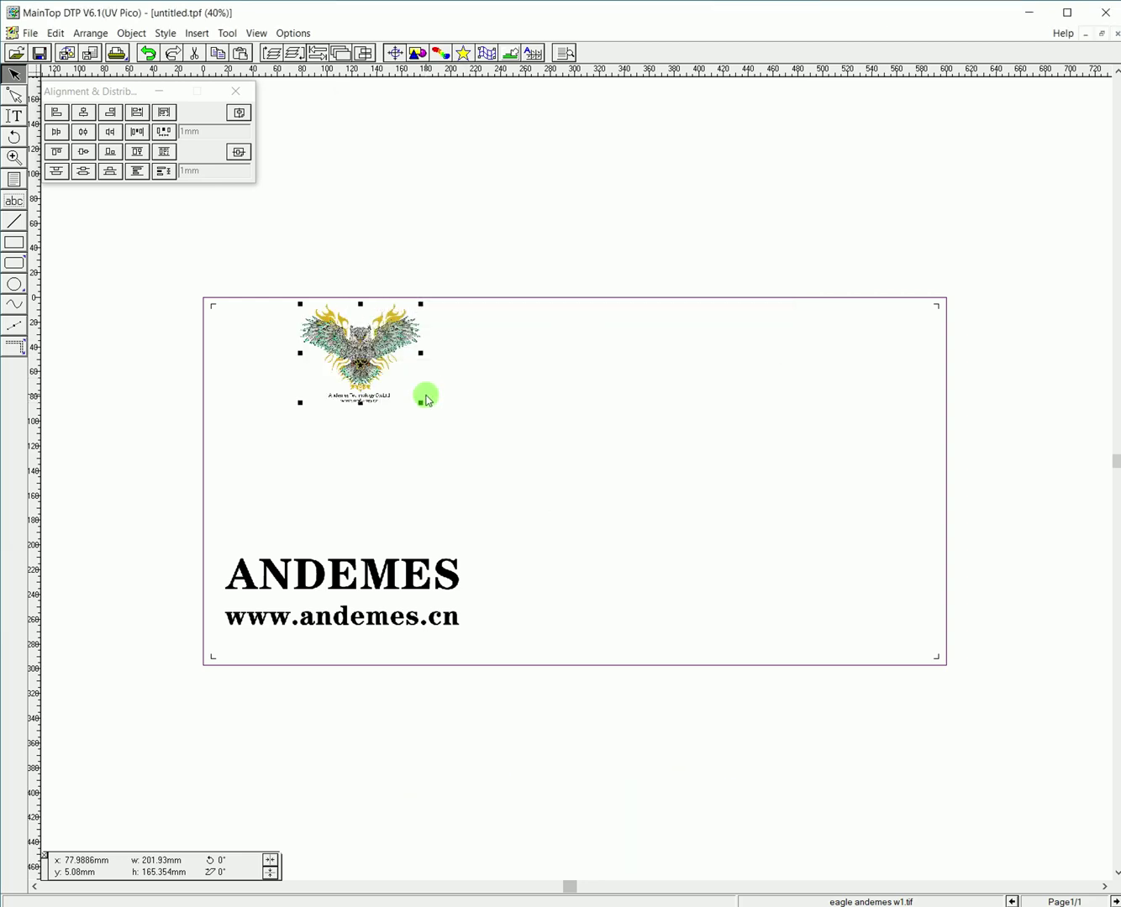
left_click(420, 450)
left_click(371, 390)
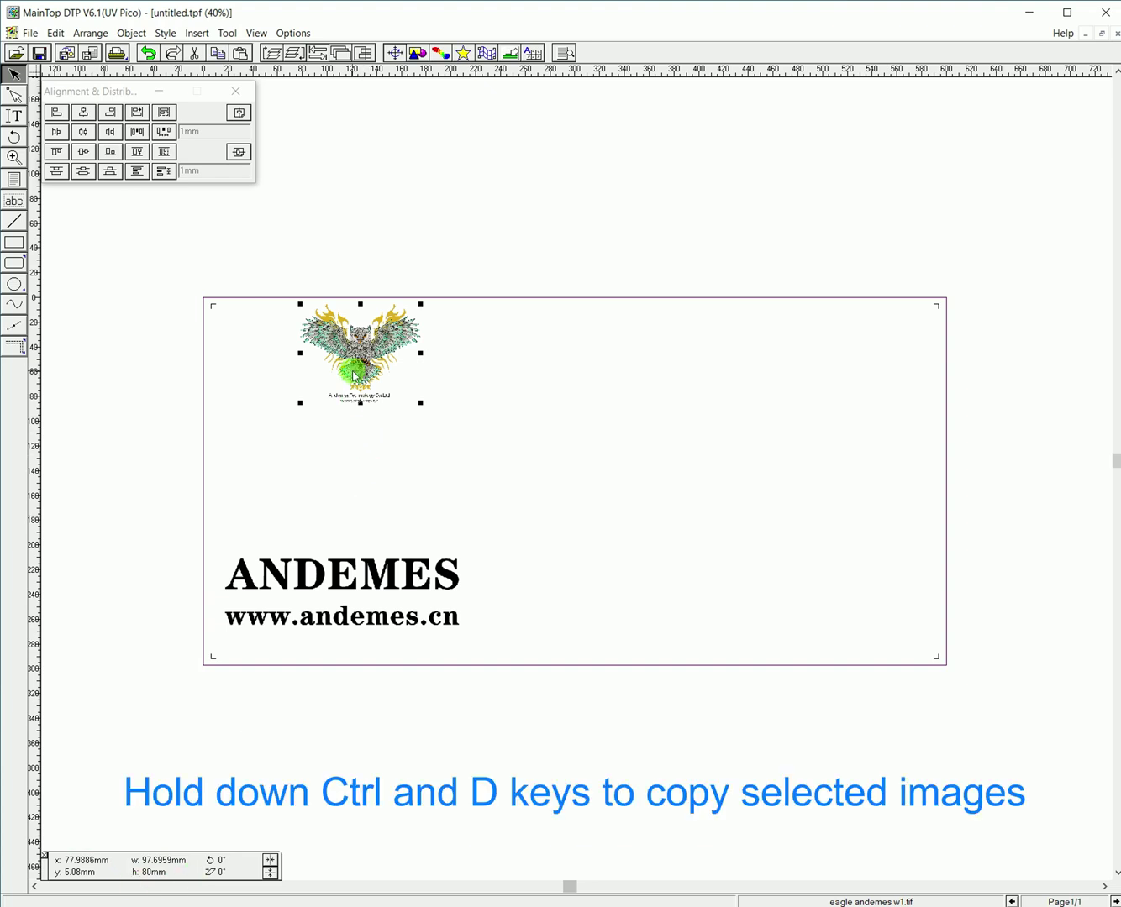
key("ctrl+d")
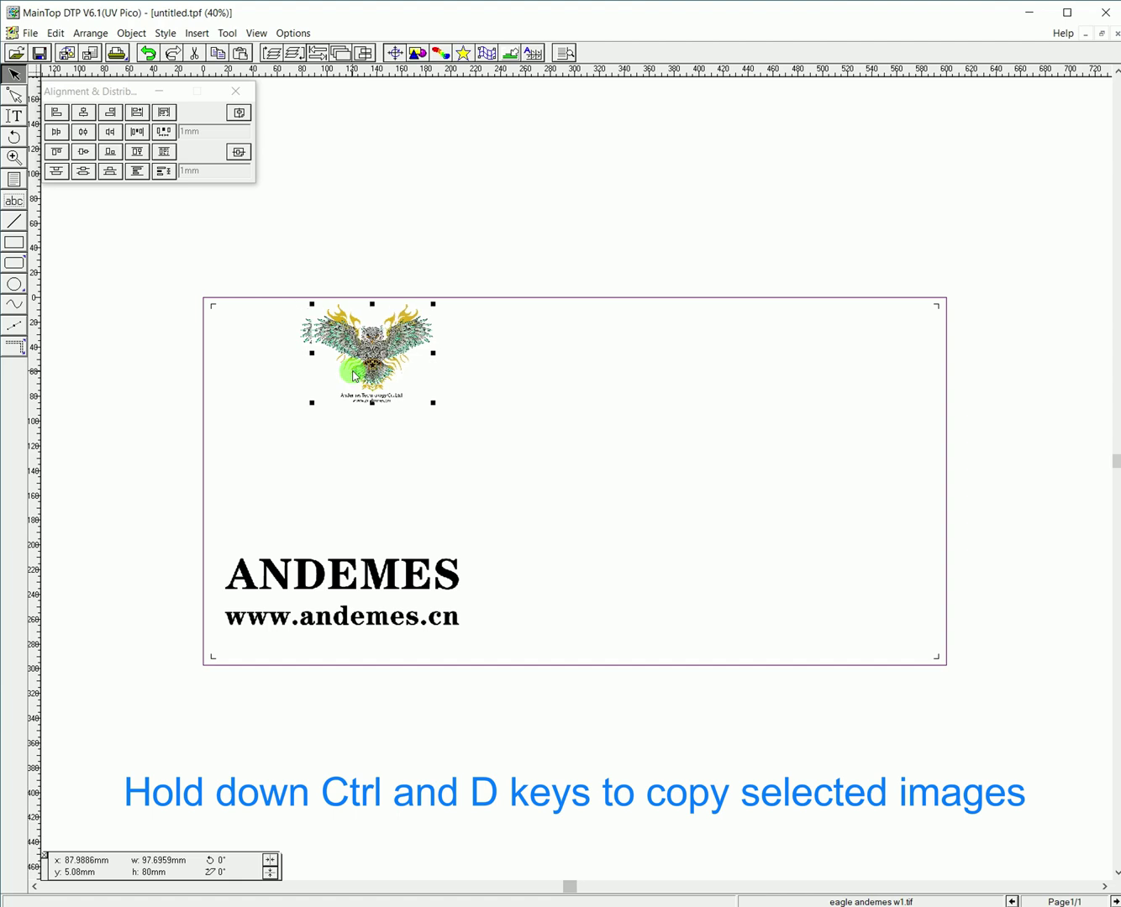
key("ctrl+d")
key("ctrl+d")
key("ctrl+d")
key("ctrl+d")
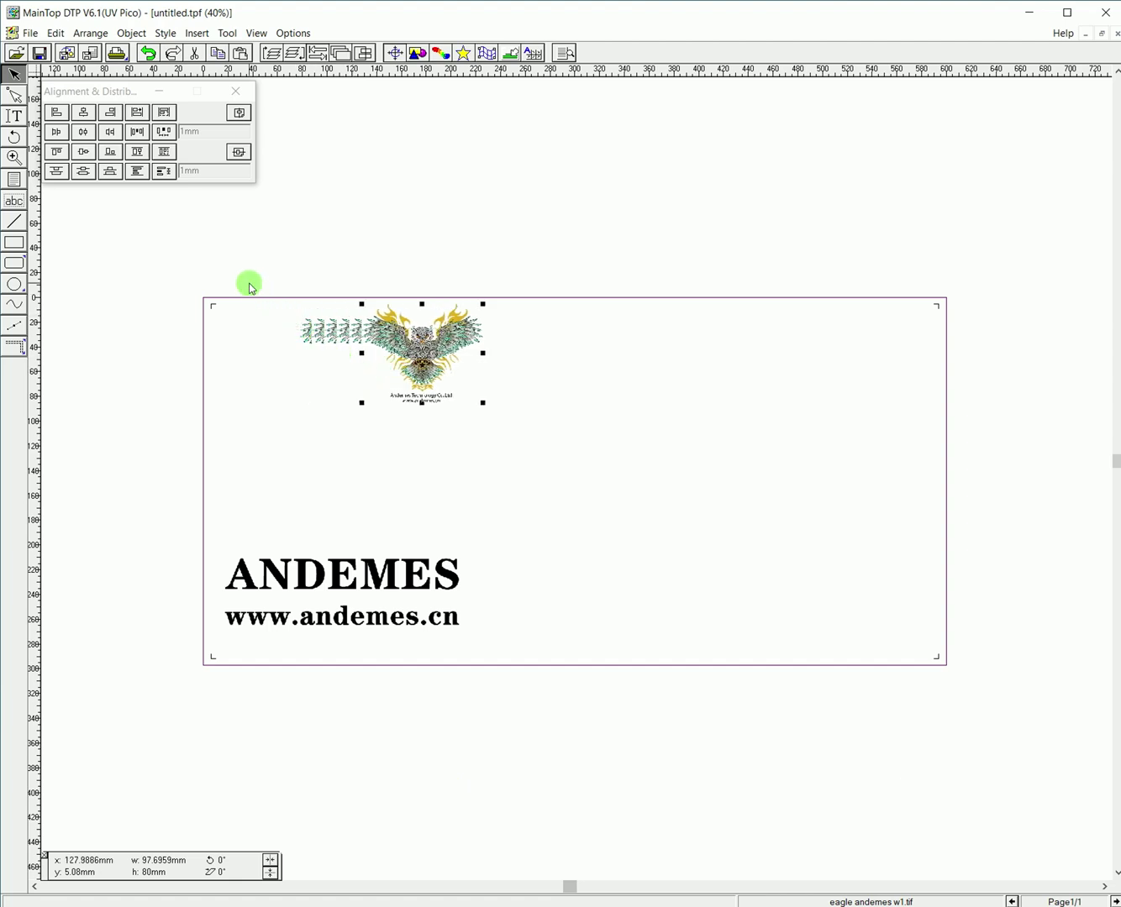
mouse_move(209, 260)
left_mouse_down()
mouse_move(471, 383)
mouse_move(531, 439)
left_mouse_up()
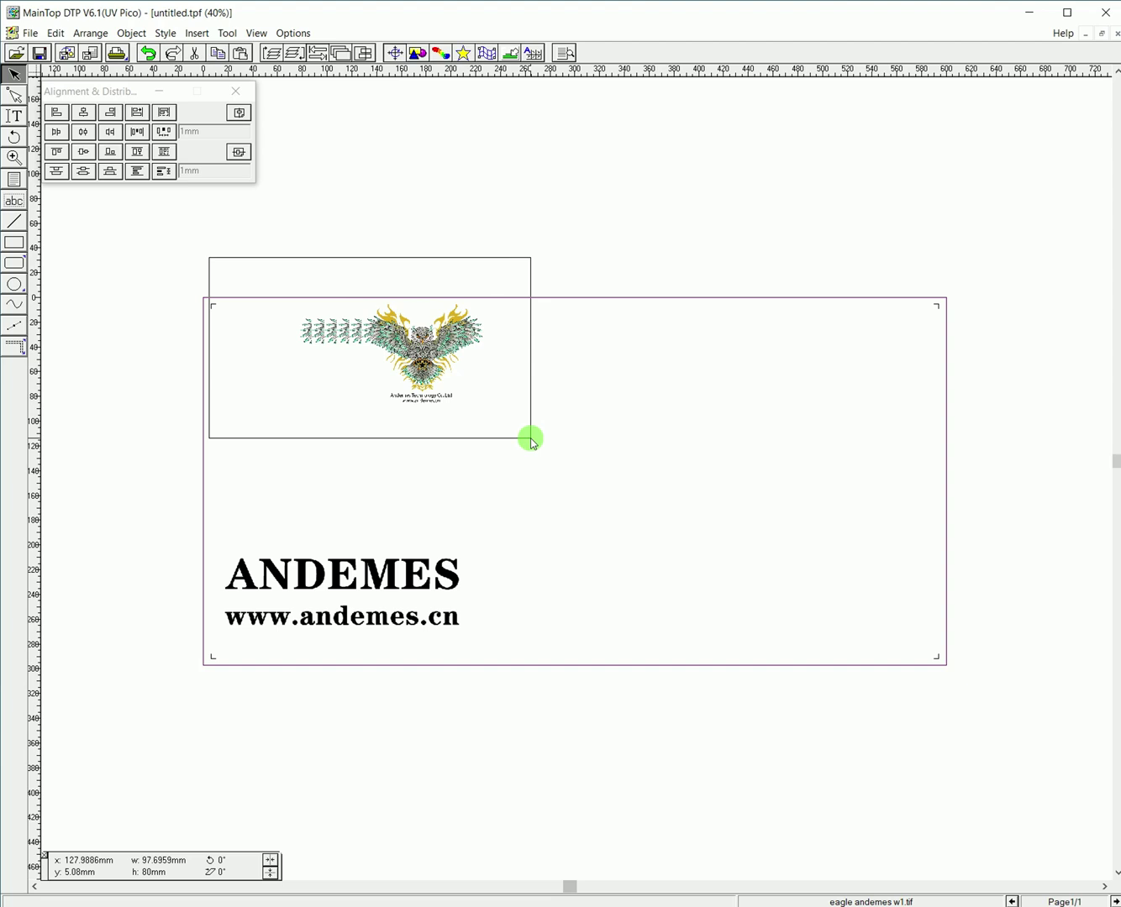
left_click_drag(530, 438, 528, 440)
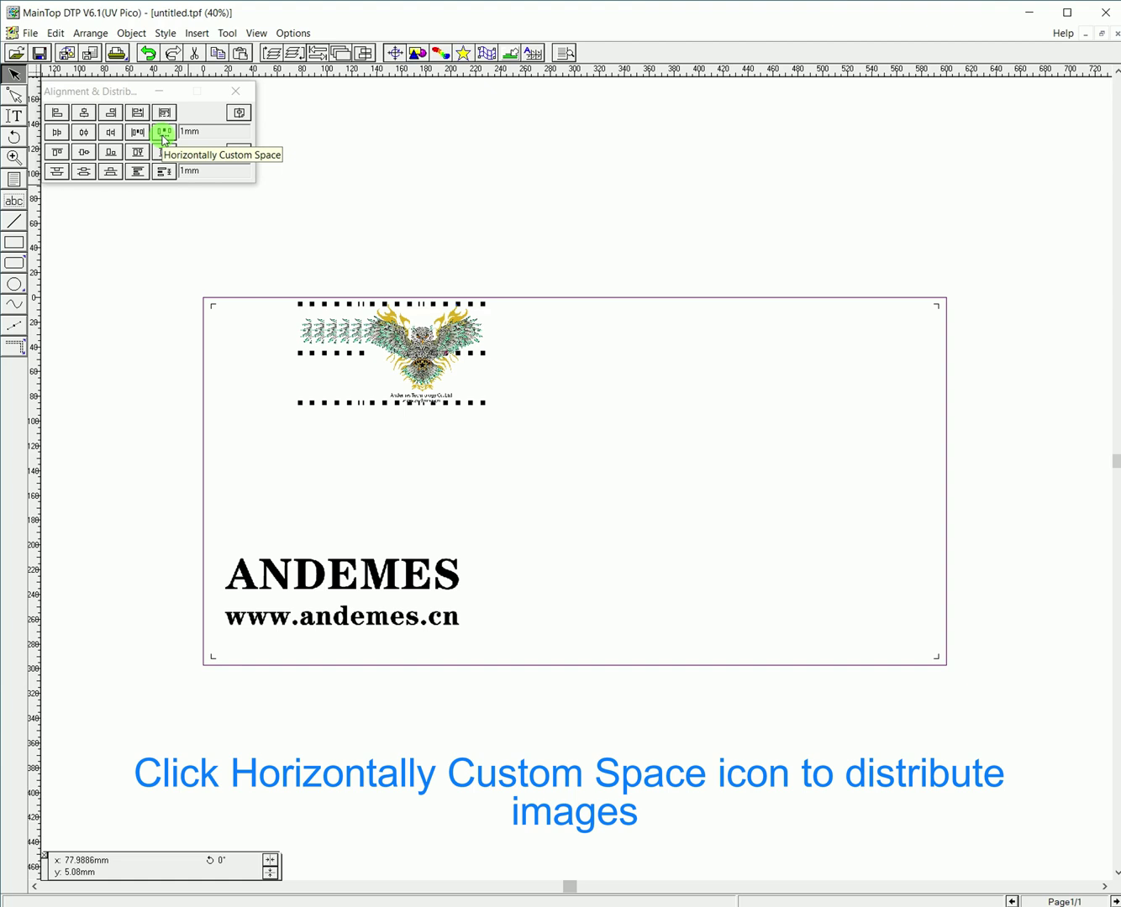
Step: Distribute the owl copies horizontally with a 5 mm custom gap
left_click(164, 136)
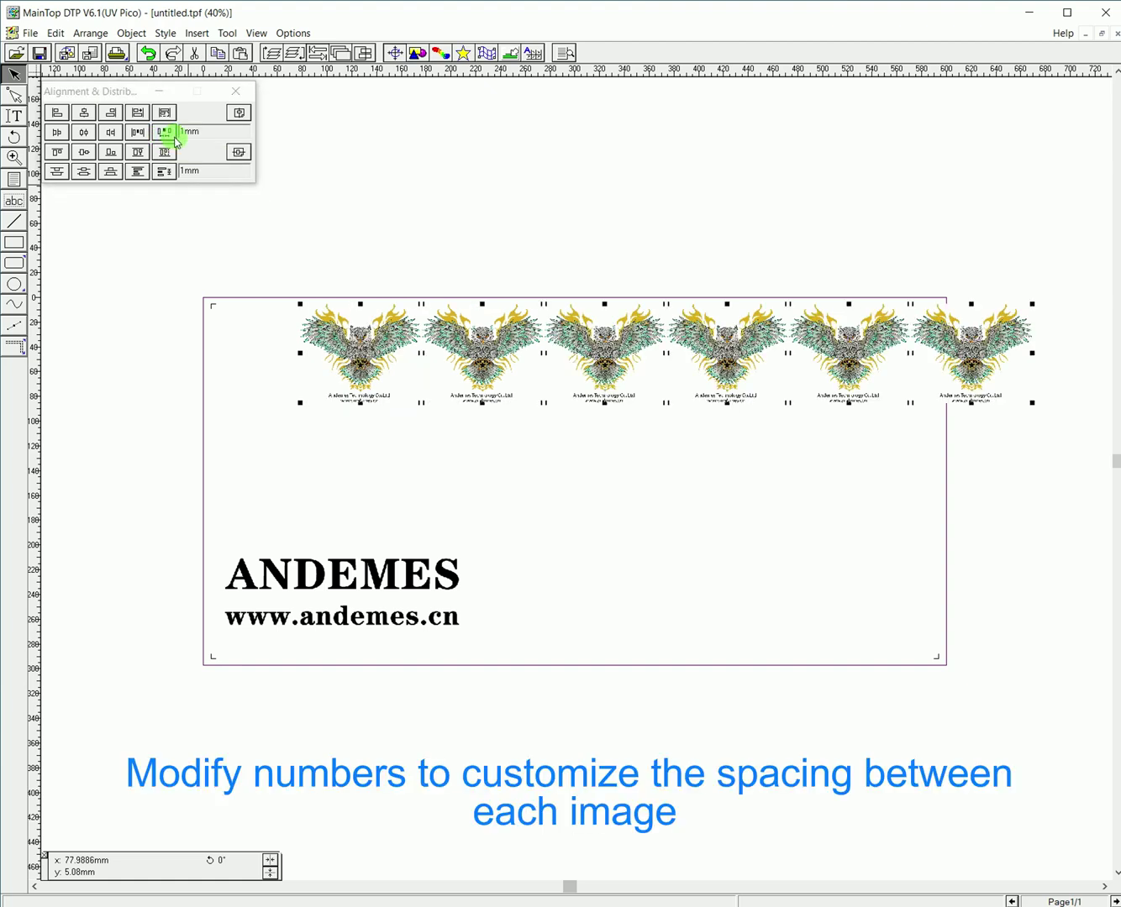
left_click(179, 132)
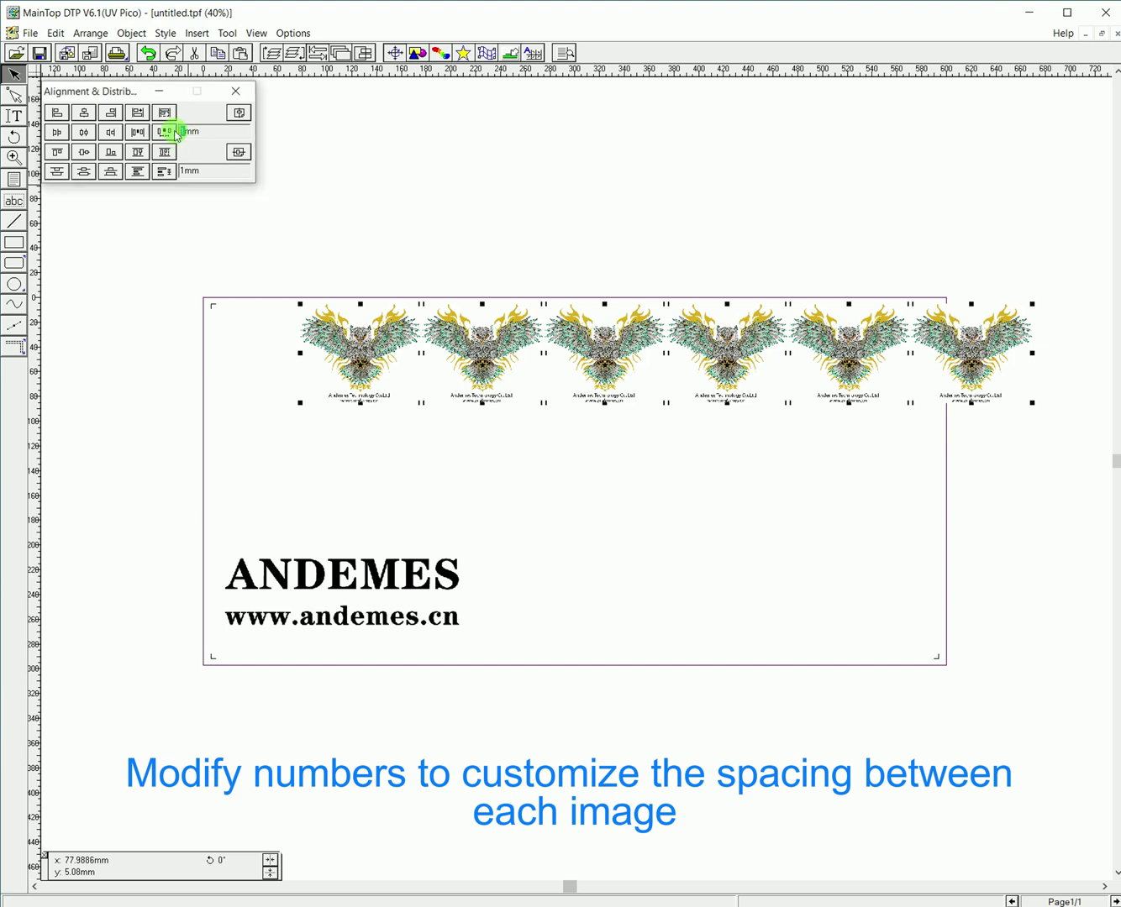
type("5")
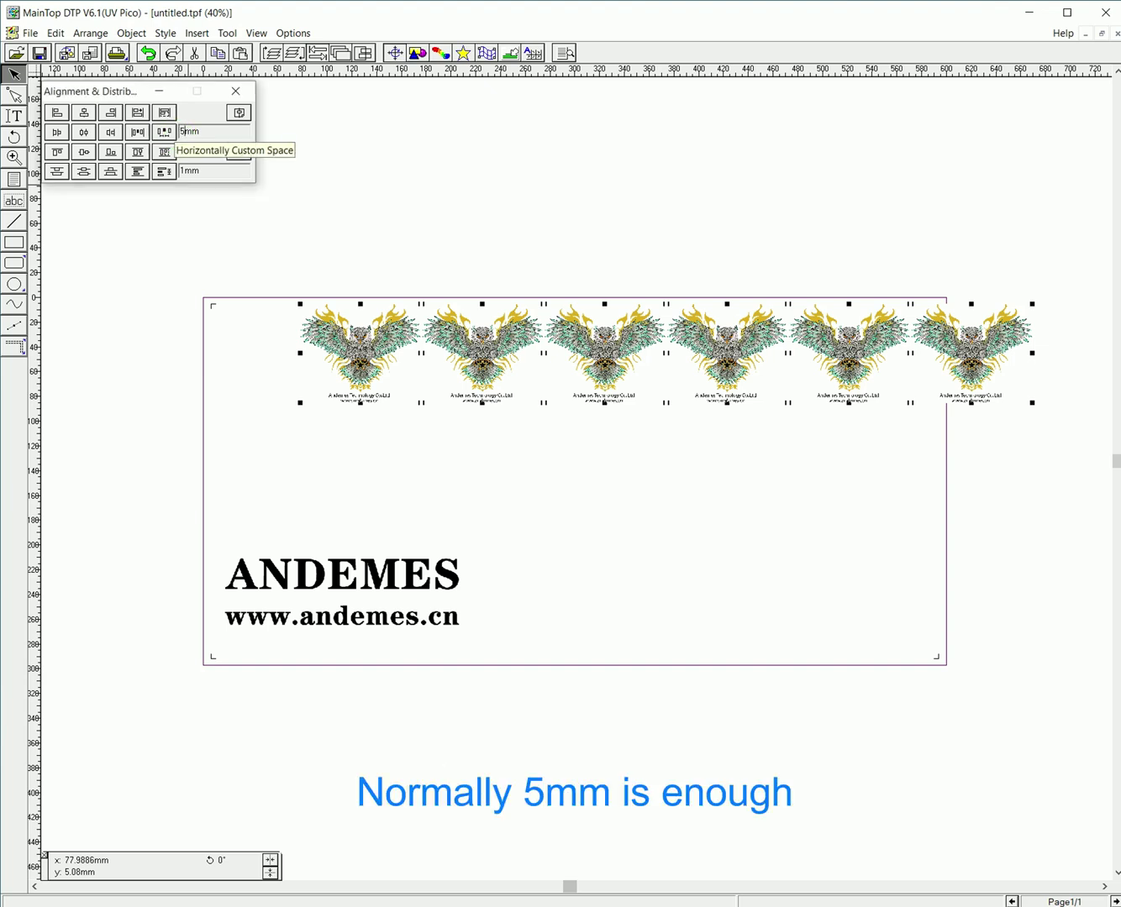
left_click(165, 132)
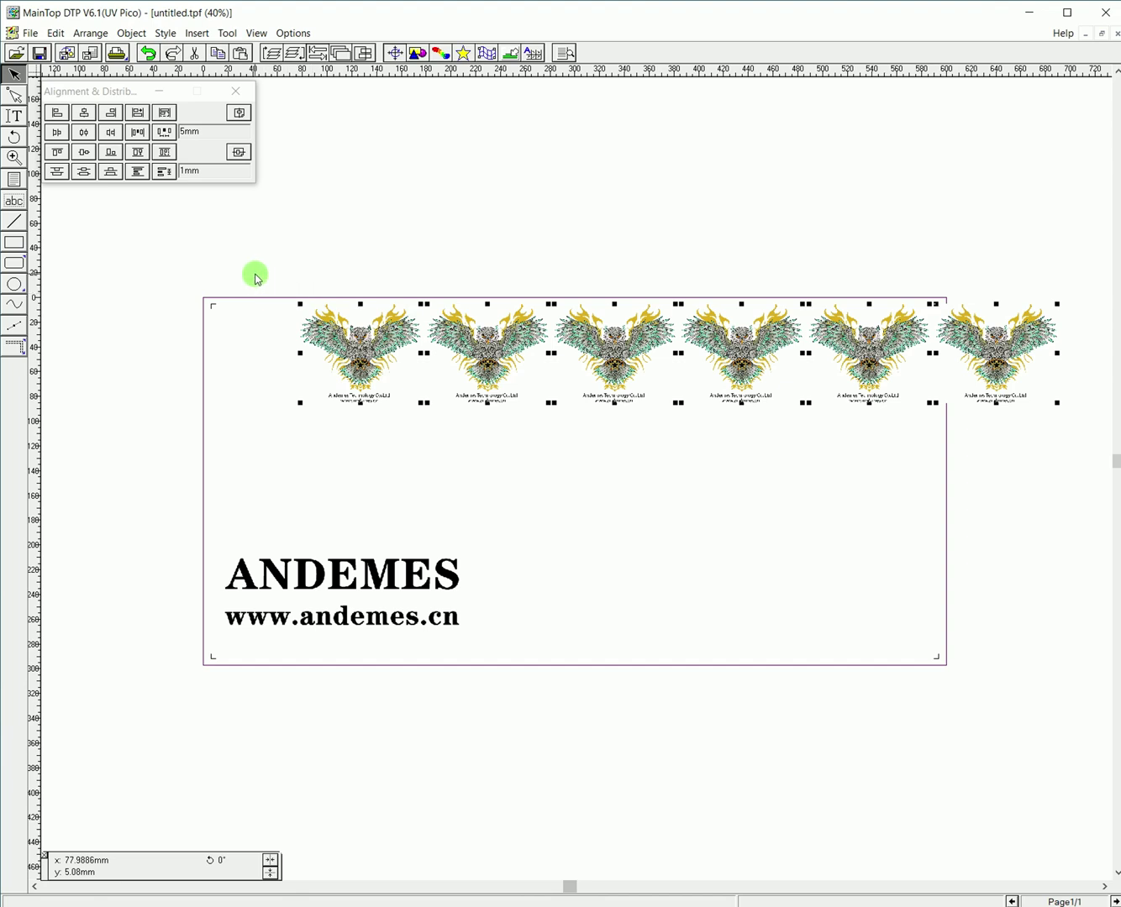
Step: Group the six owls and drag the row left and slightly up
right_click(422, 347)
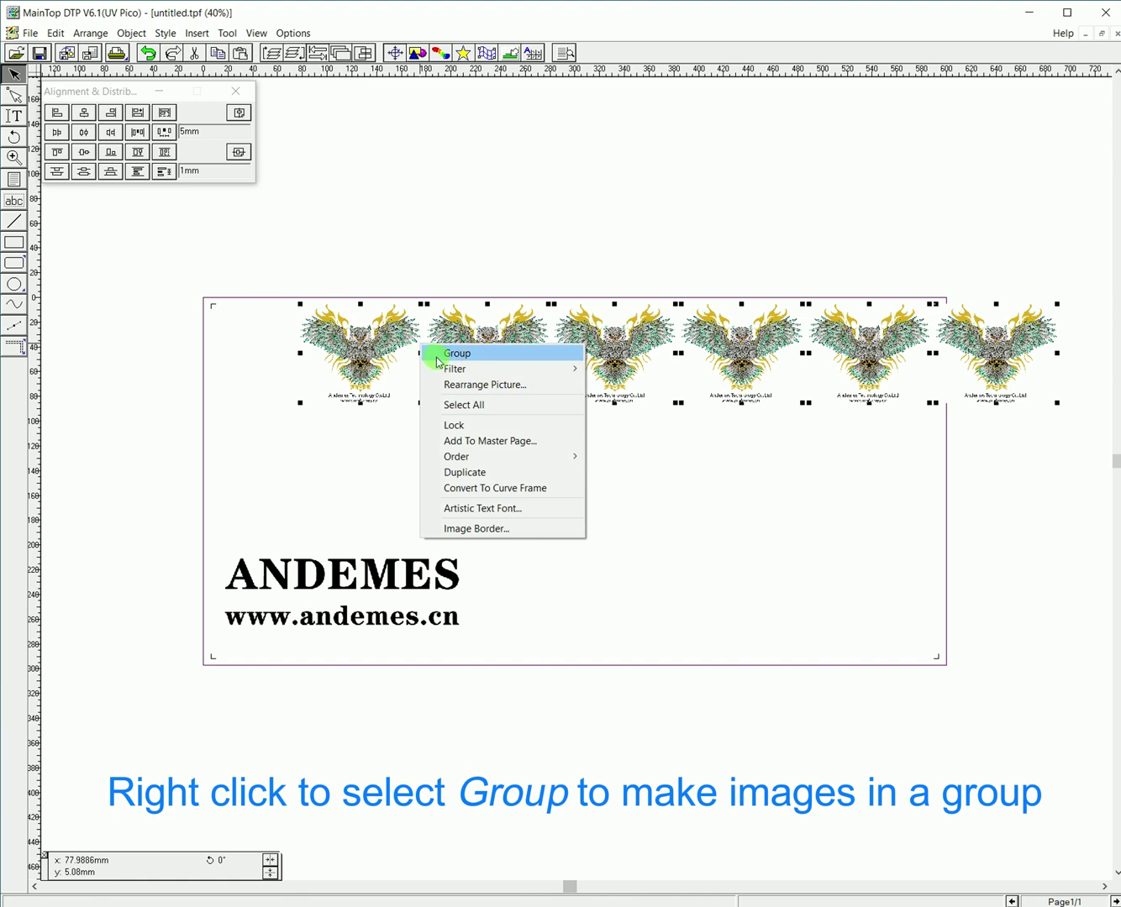
left_click(453, 353)
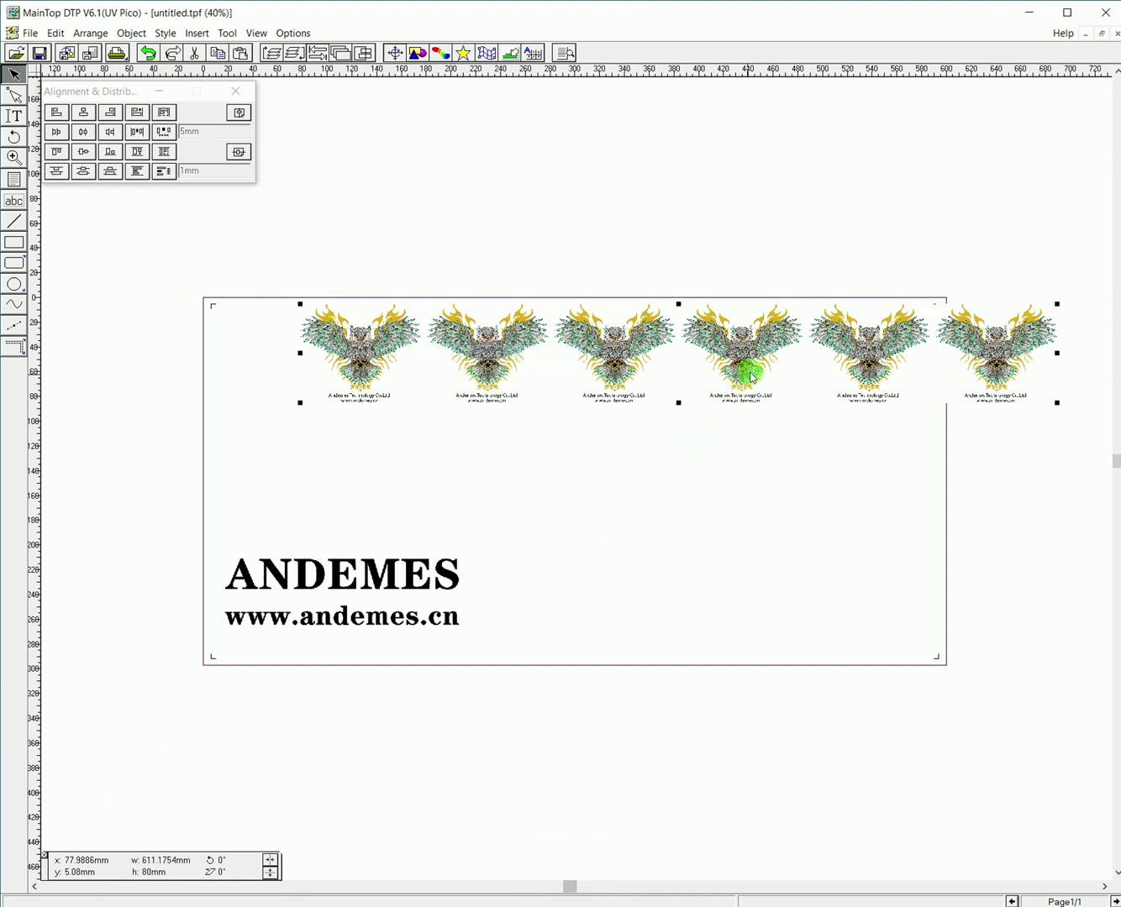
left_click_drag(700, 346, 630, 342)
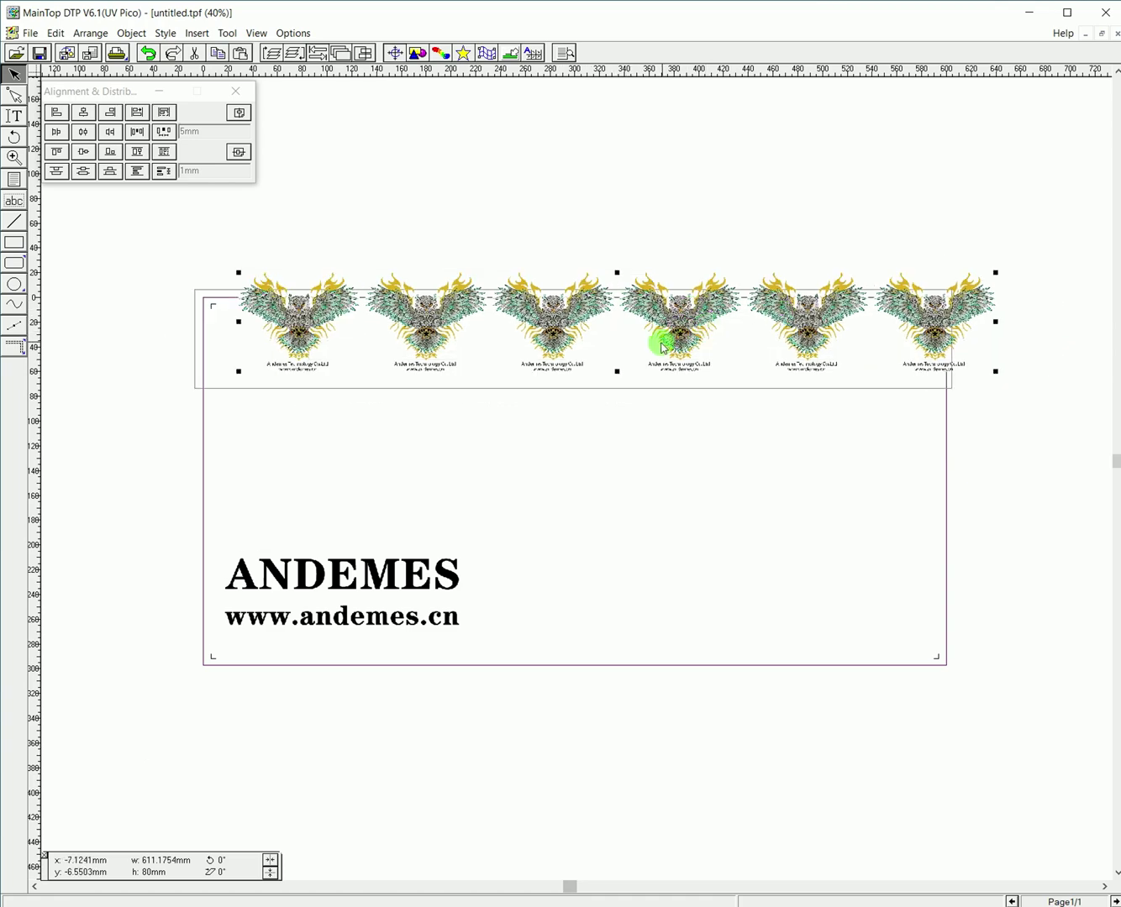
left_click_drag(630, 343, 663, 364)
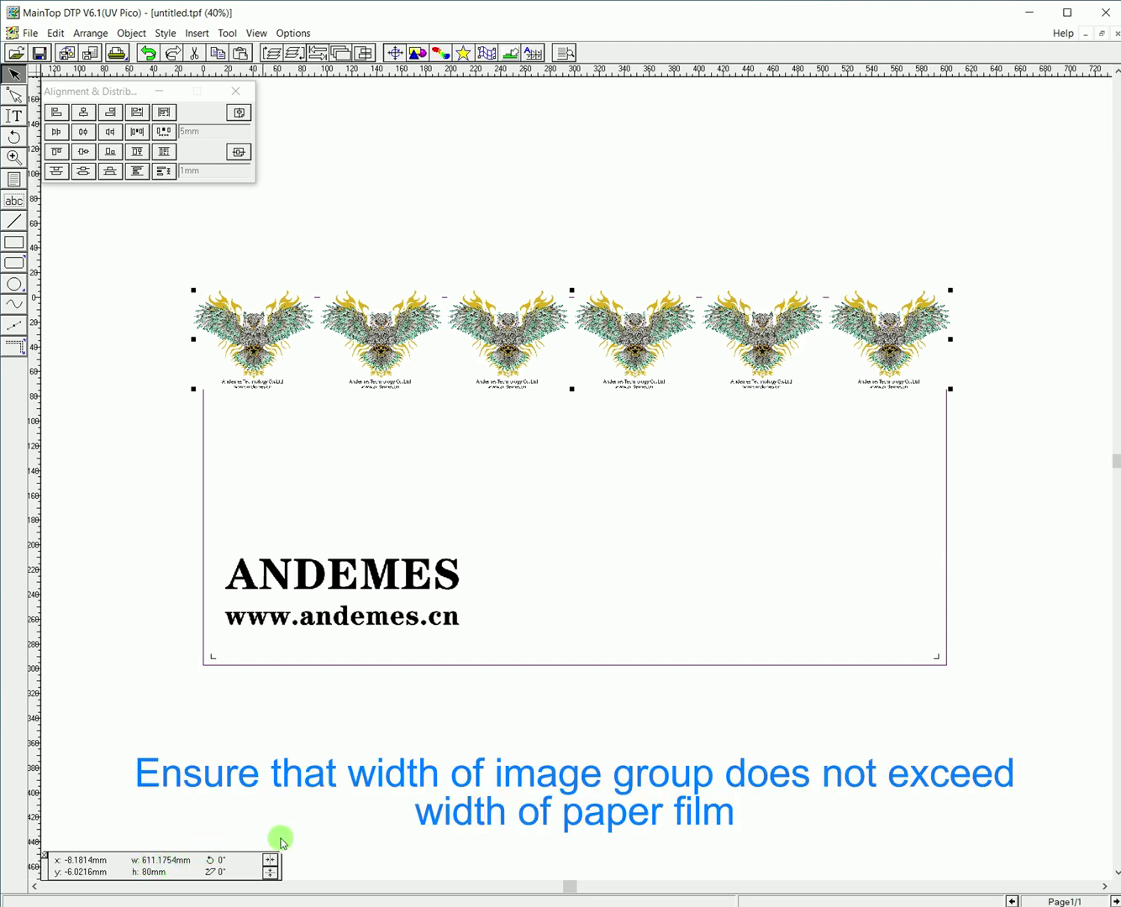
Step: Ungroup the owl row into six separate images and select the leftmost owl
right_click(521, 315)
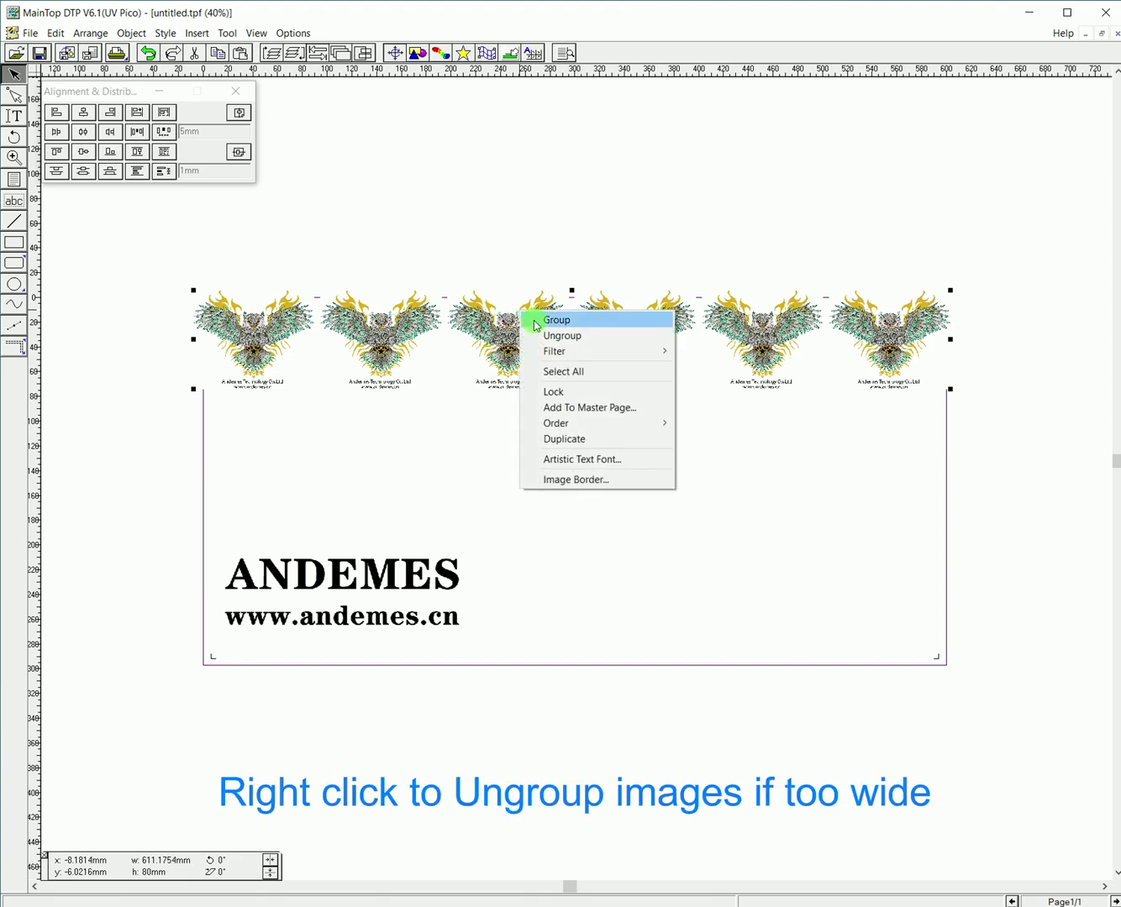
left_click(542, 335)
left_click(479, 450)
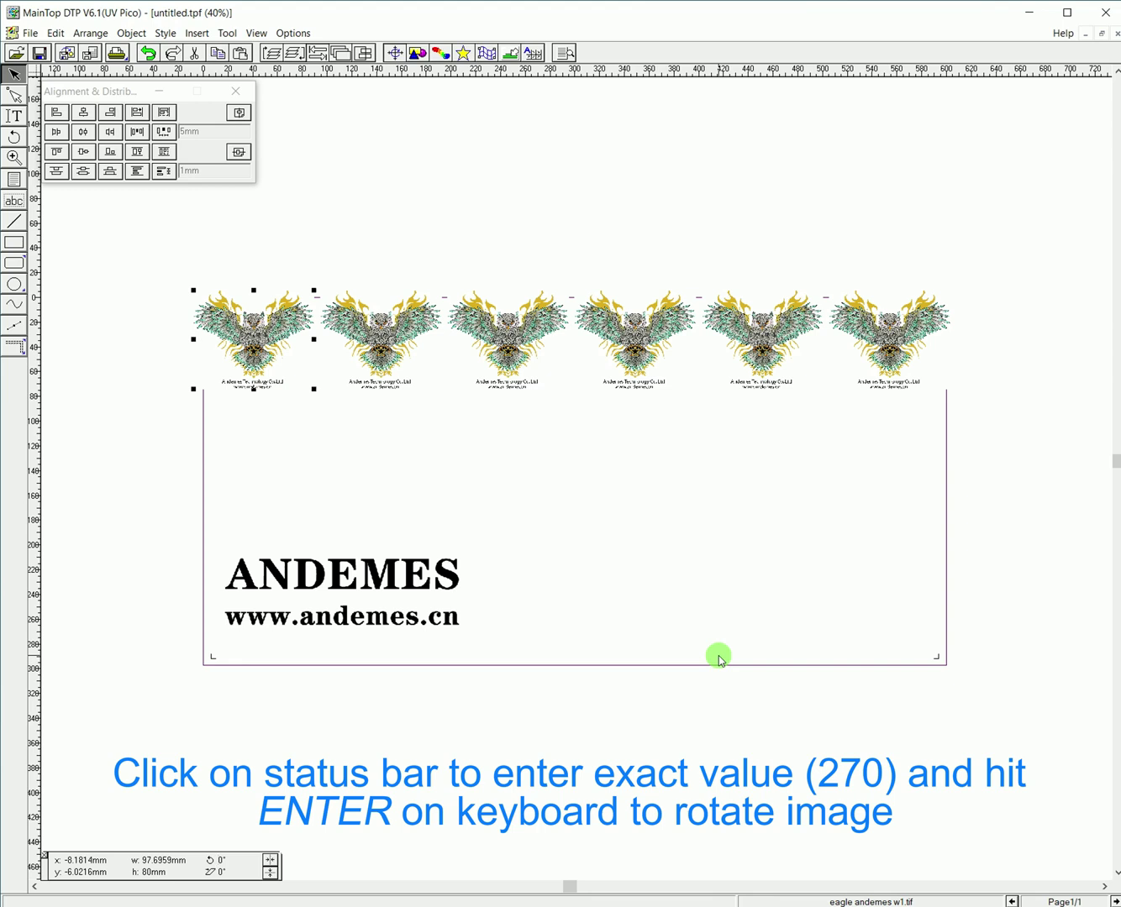
Step: Rotate the first owl 270° and the last owl 90° so both lie sideways
left_click(226, 860)
type("7")
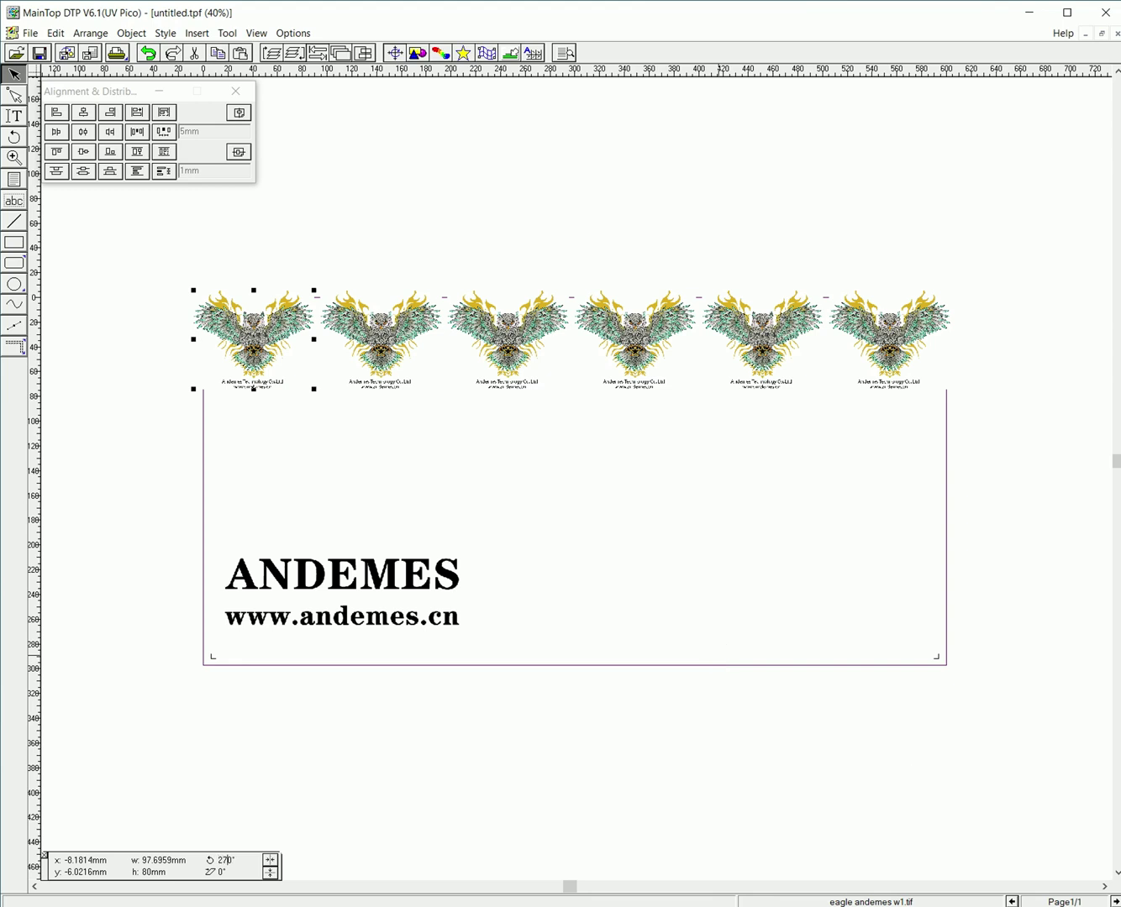
left_click(720, 659)
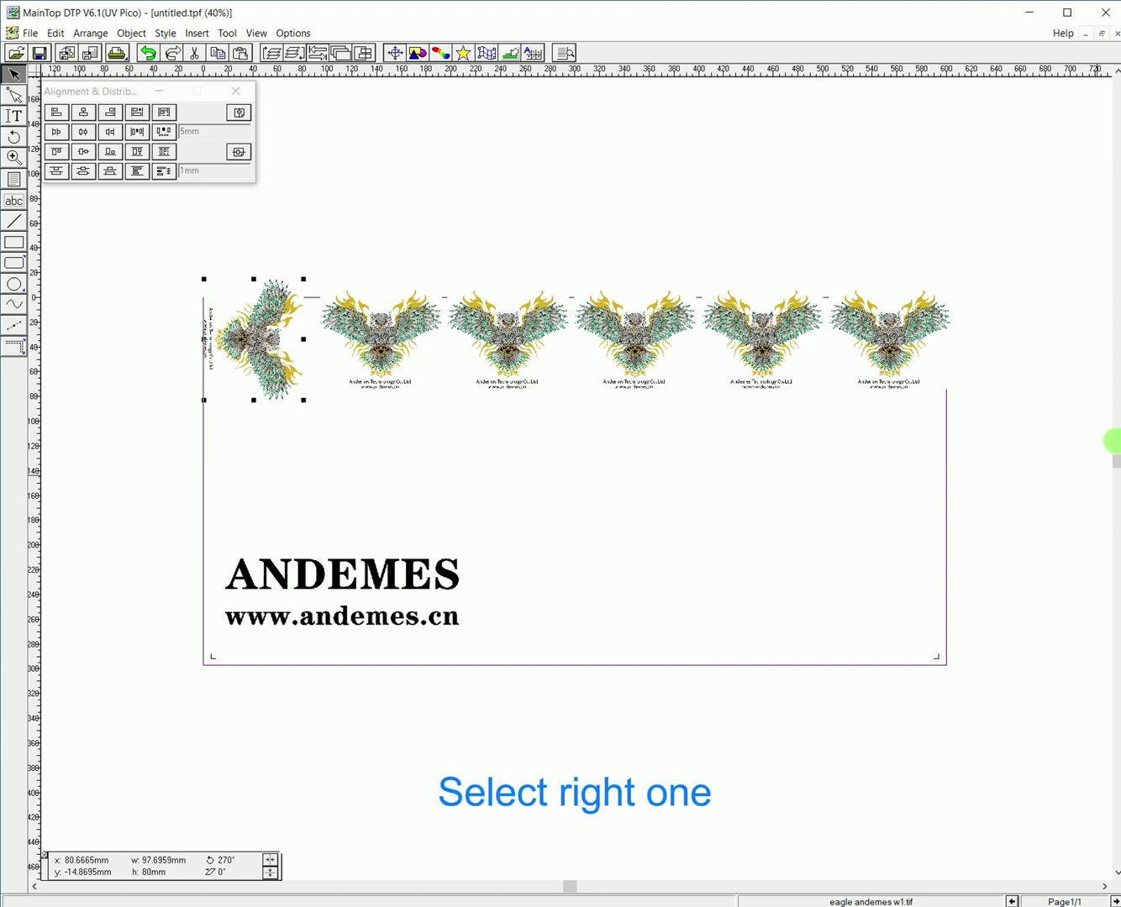
left_click(884, 320)
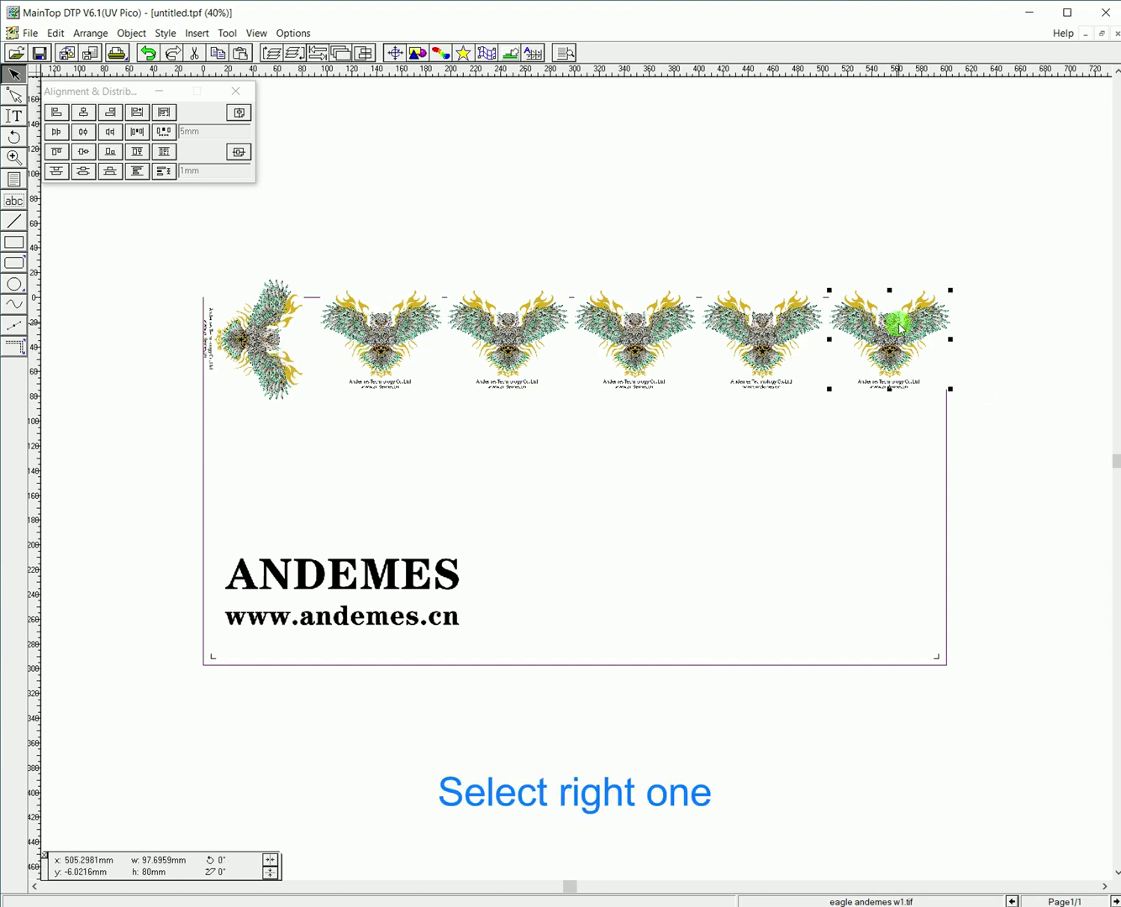
left_click(217, 861)
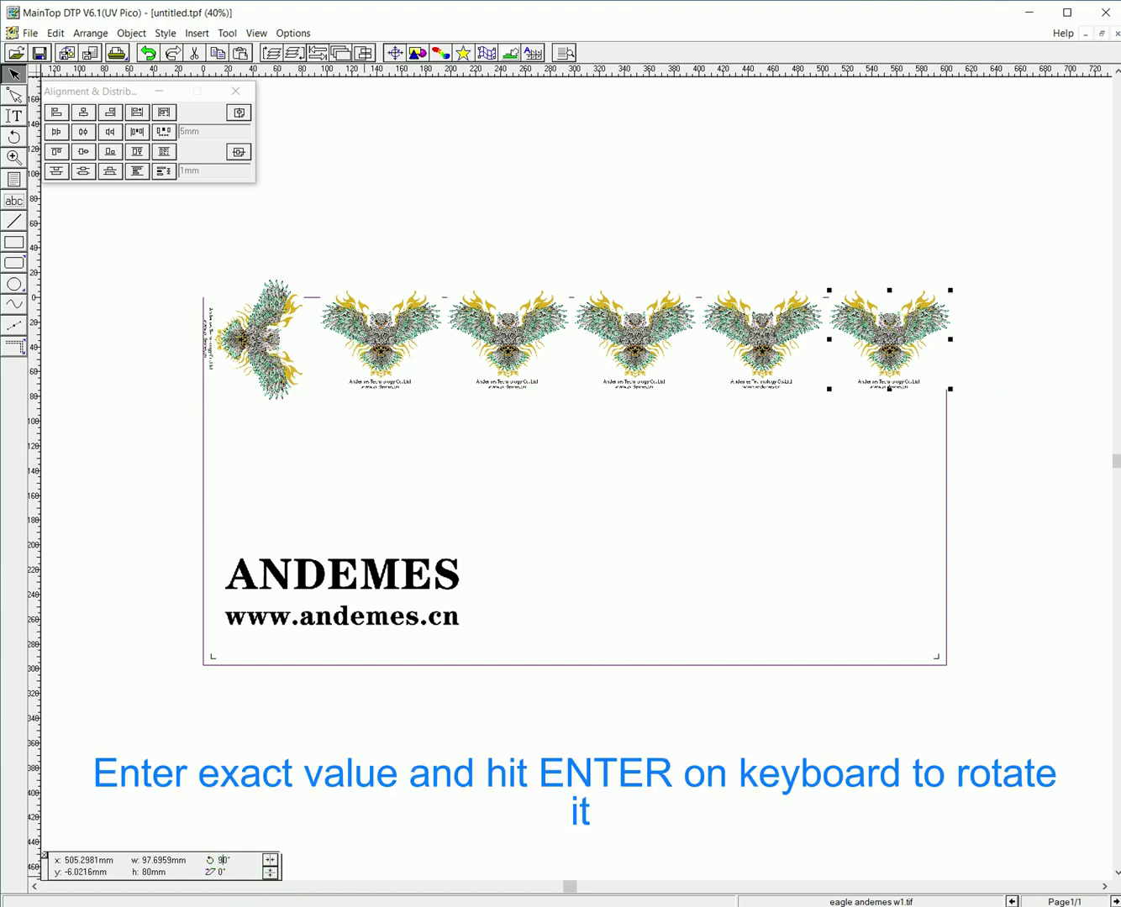
key("Return")
Step: Space the six owls evenly with the custom gap and group them
left_click_drag(176, 270, 952, 427)
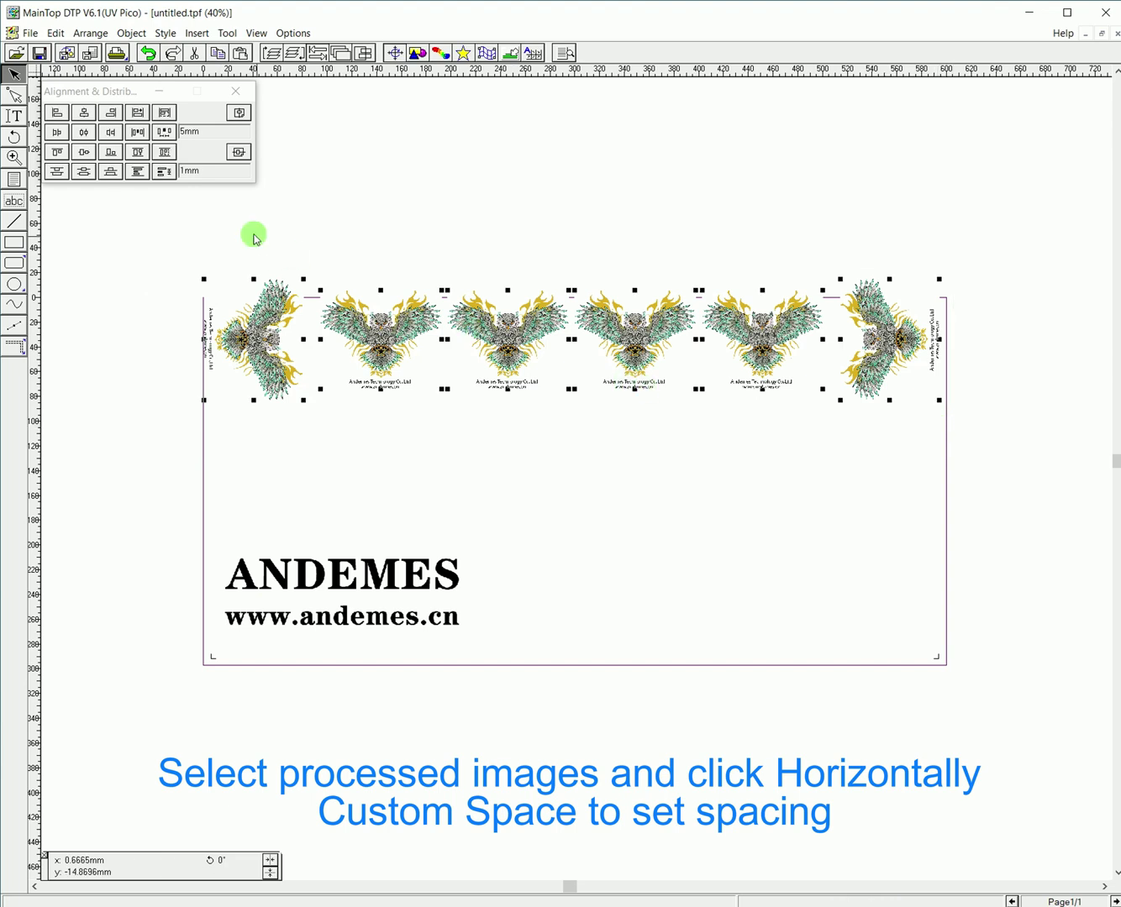
left_click(163, 133)
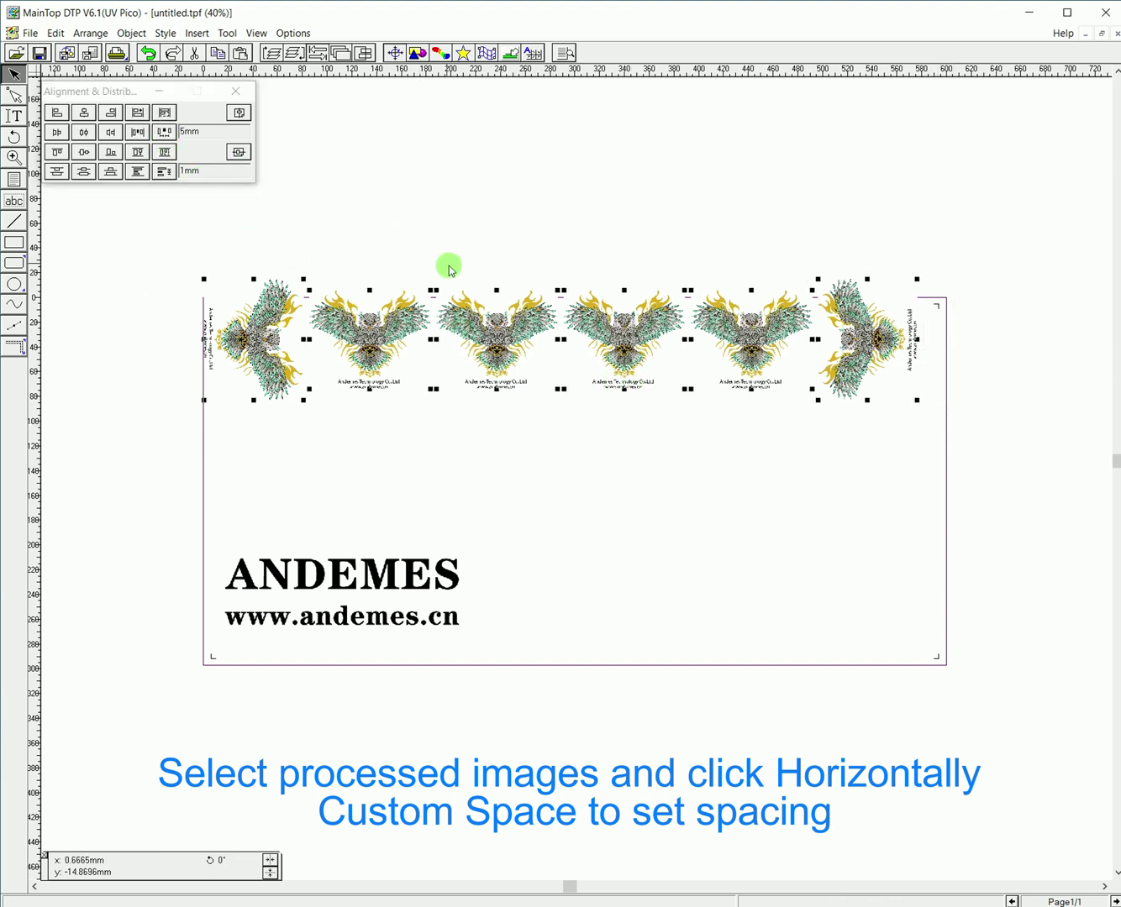
right_click(443, 319)
left_click(470, 326)
Step: Move the owl group down into the page and the ANDEMES logo up beneath it
left_click_drag(603, 336, 617, 366)
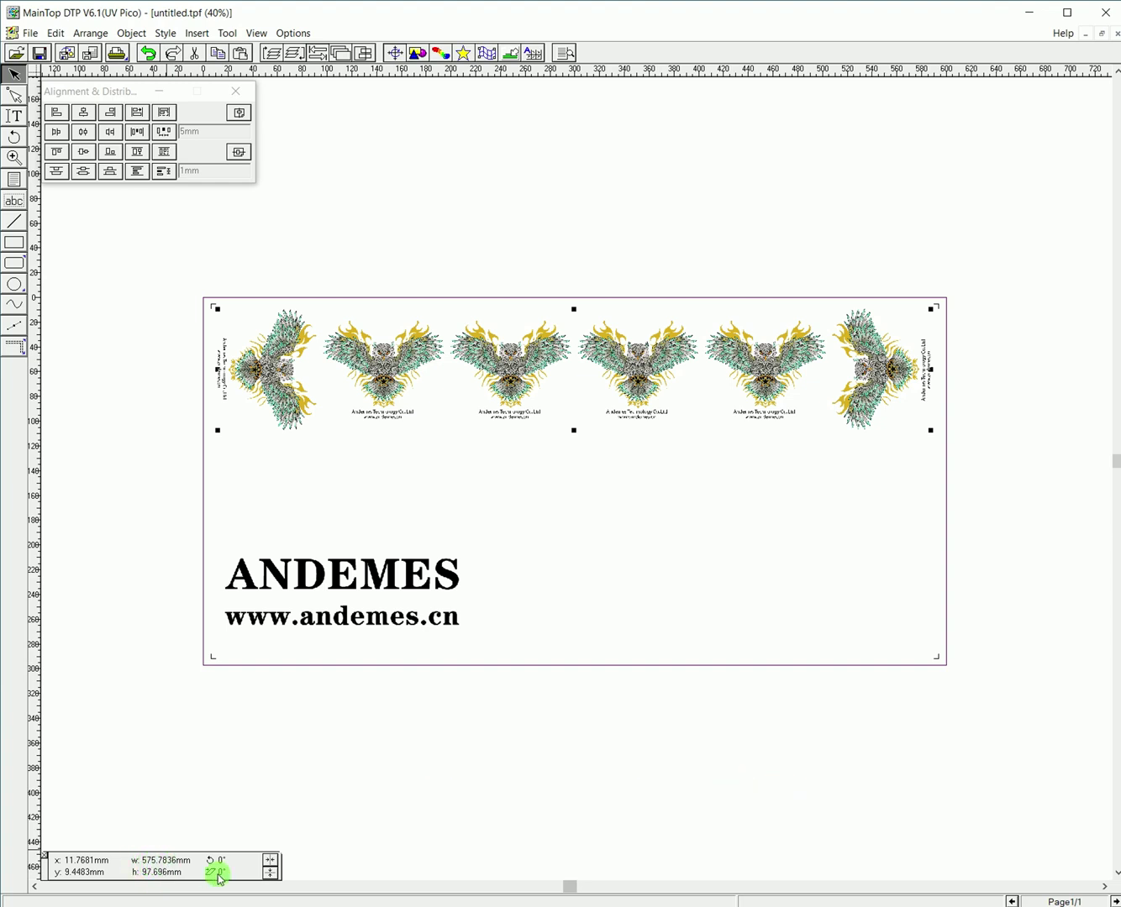
left_click(396, 574)
left_click_drag(386, 578, 390, 487)
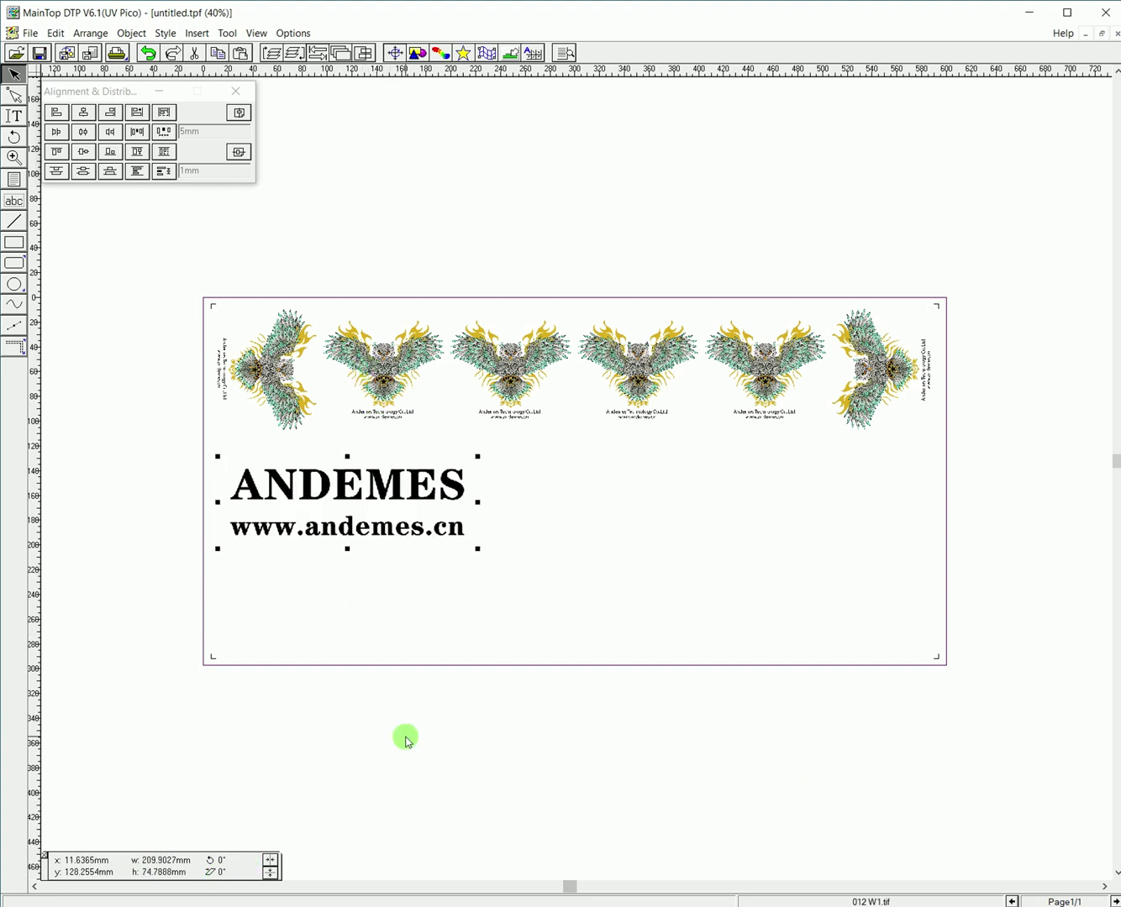
Step: Resize the ANDEMES logo via Frame Attribution to 185 mm wide, proportions constrained (about 65.9 mm high)
right_click(364, 495)
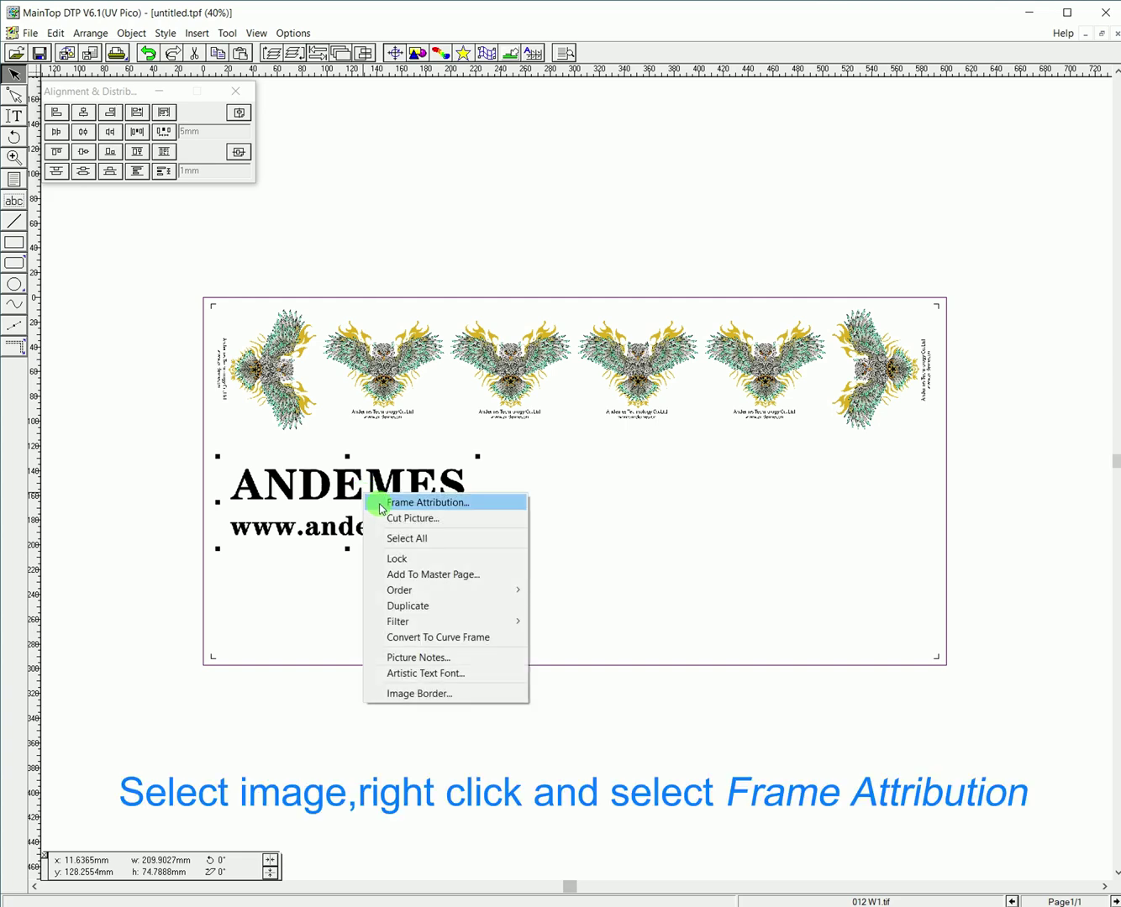
left_click(378, 503)
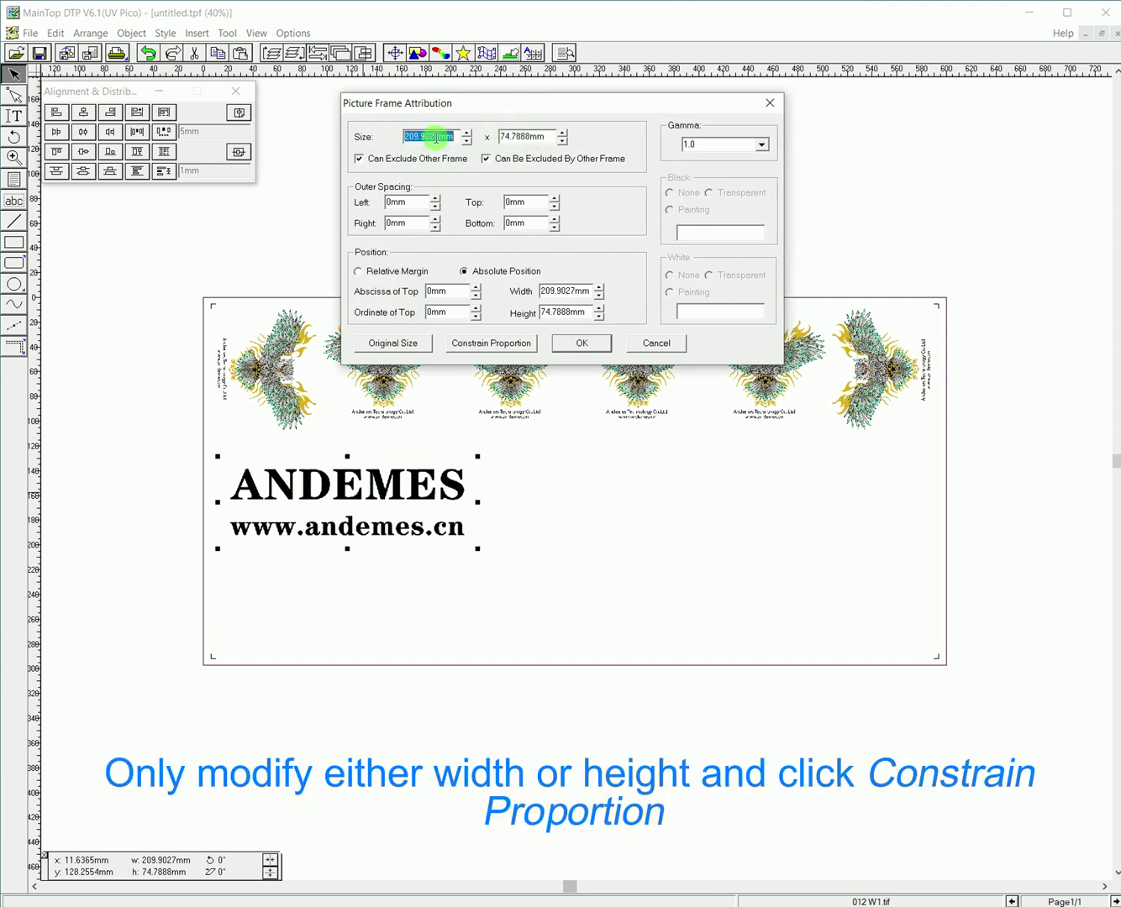
type("185")
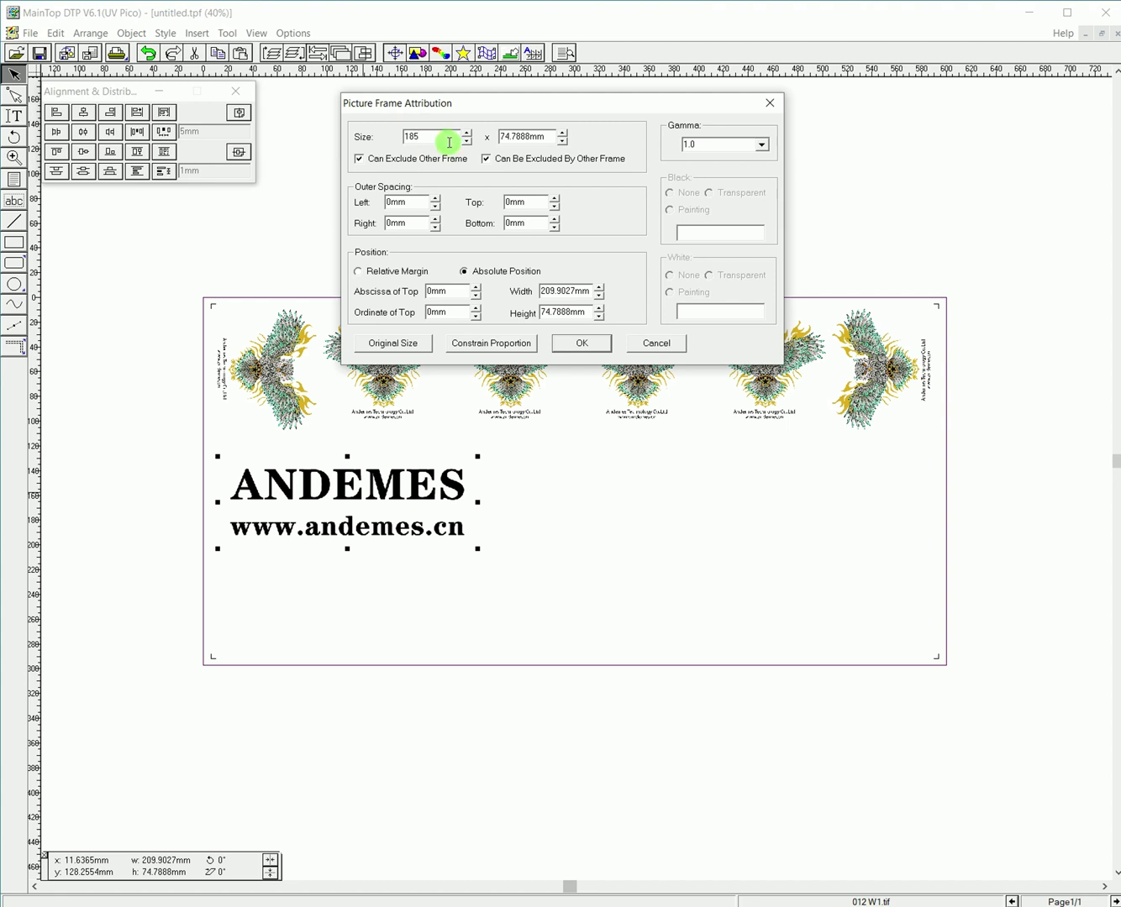
left_click(498, 346)
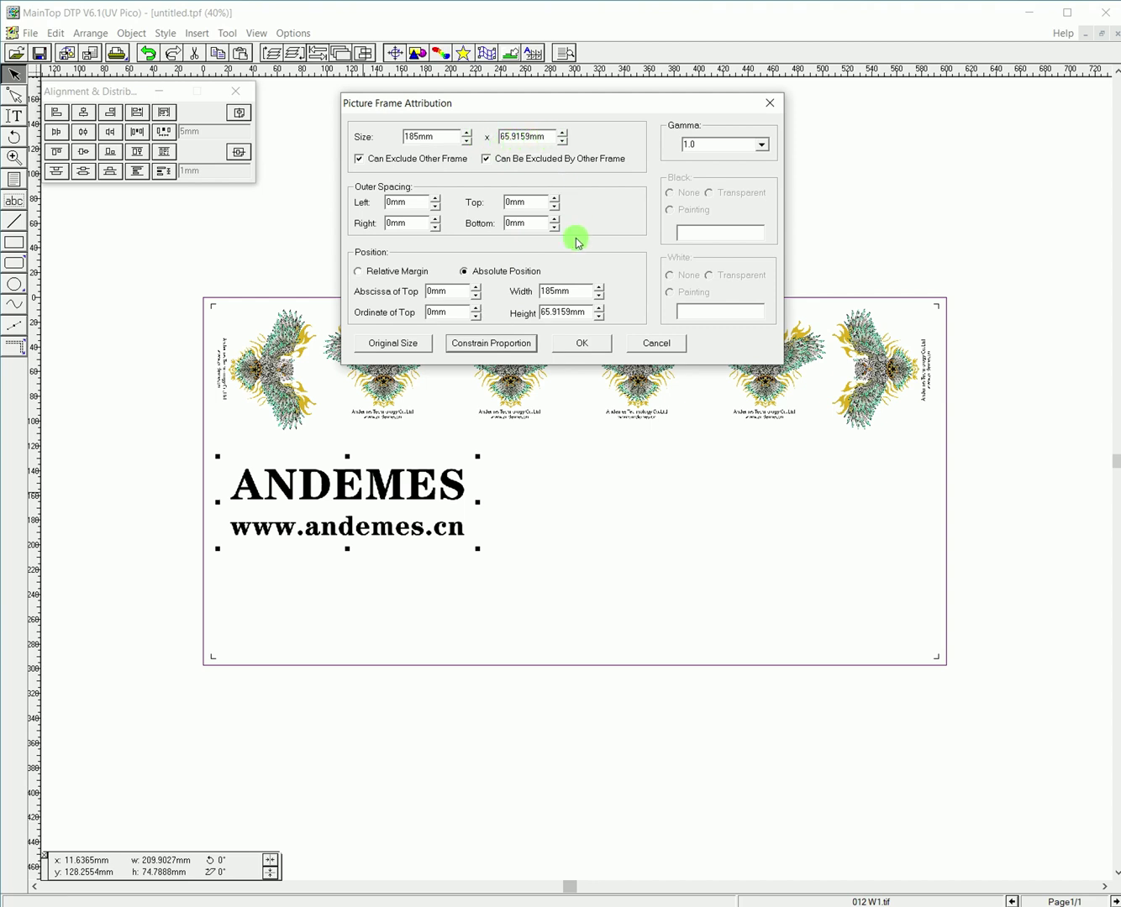
left_click(598, 345)
left_click(412, 502)
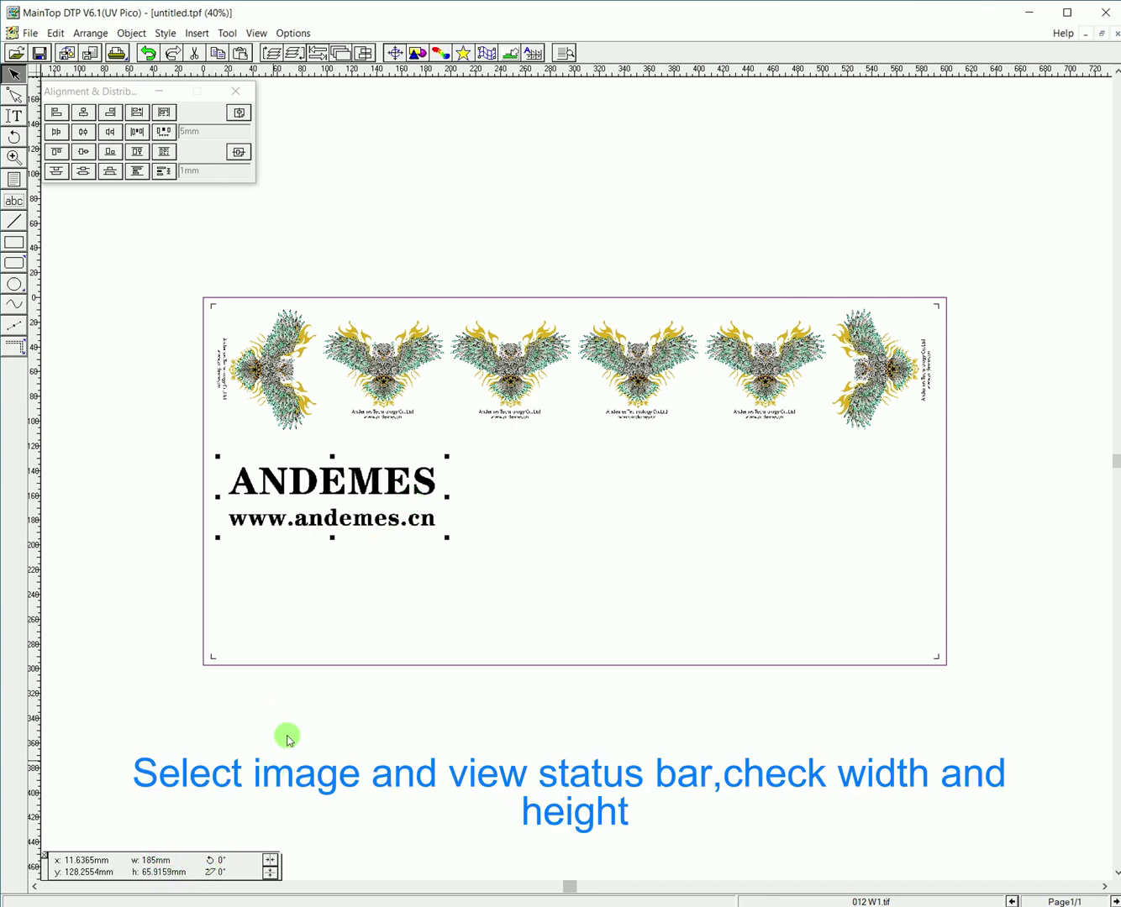
Step: Duplicate the ANDEMES logo and spread the copies evenly across the page
key("ctrl+d")
key("ctrl+d")
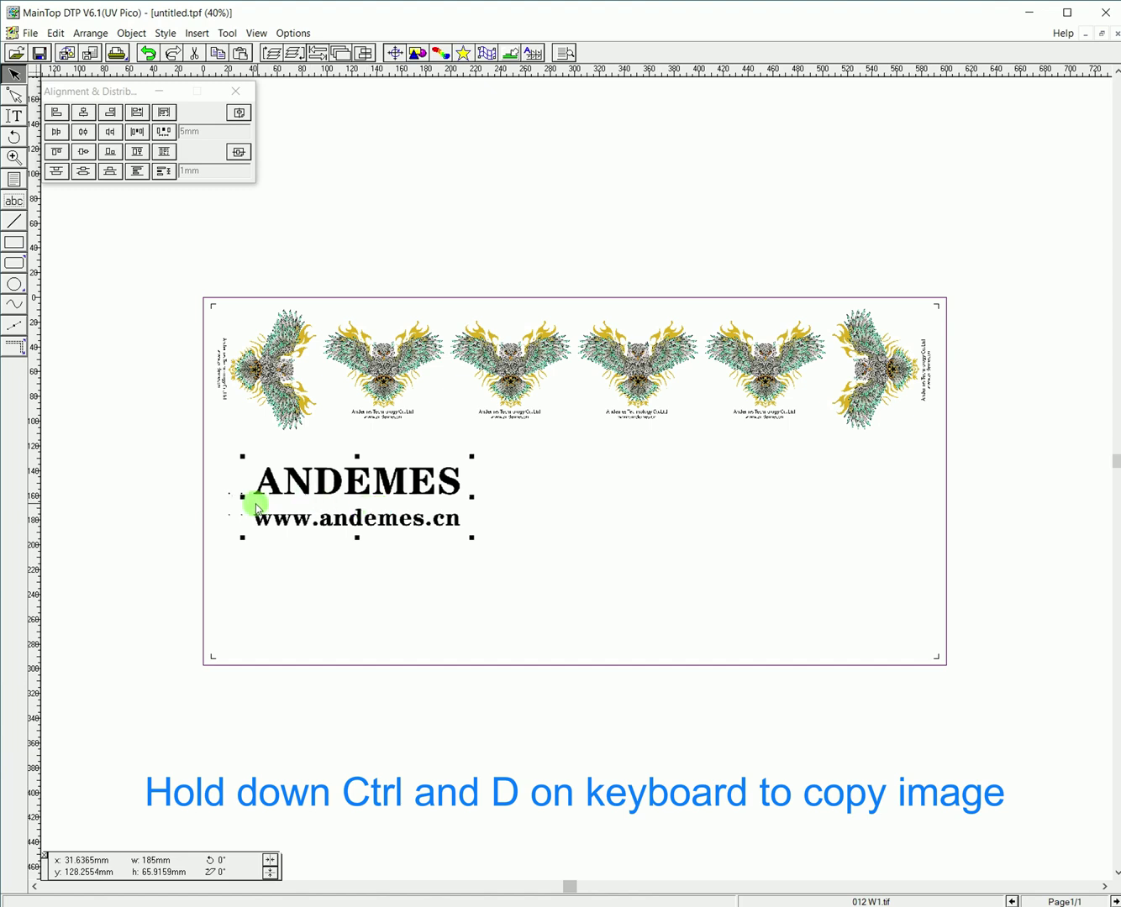
mouse_move(145, 435)
left_mouse_down()
mouse_move(293, 477)
mouse_move(513, 583)
mouse_move(514, 595)
left_mouse_up()
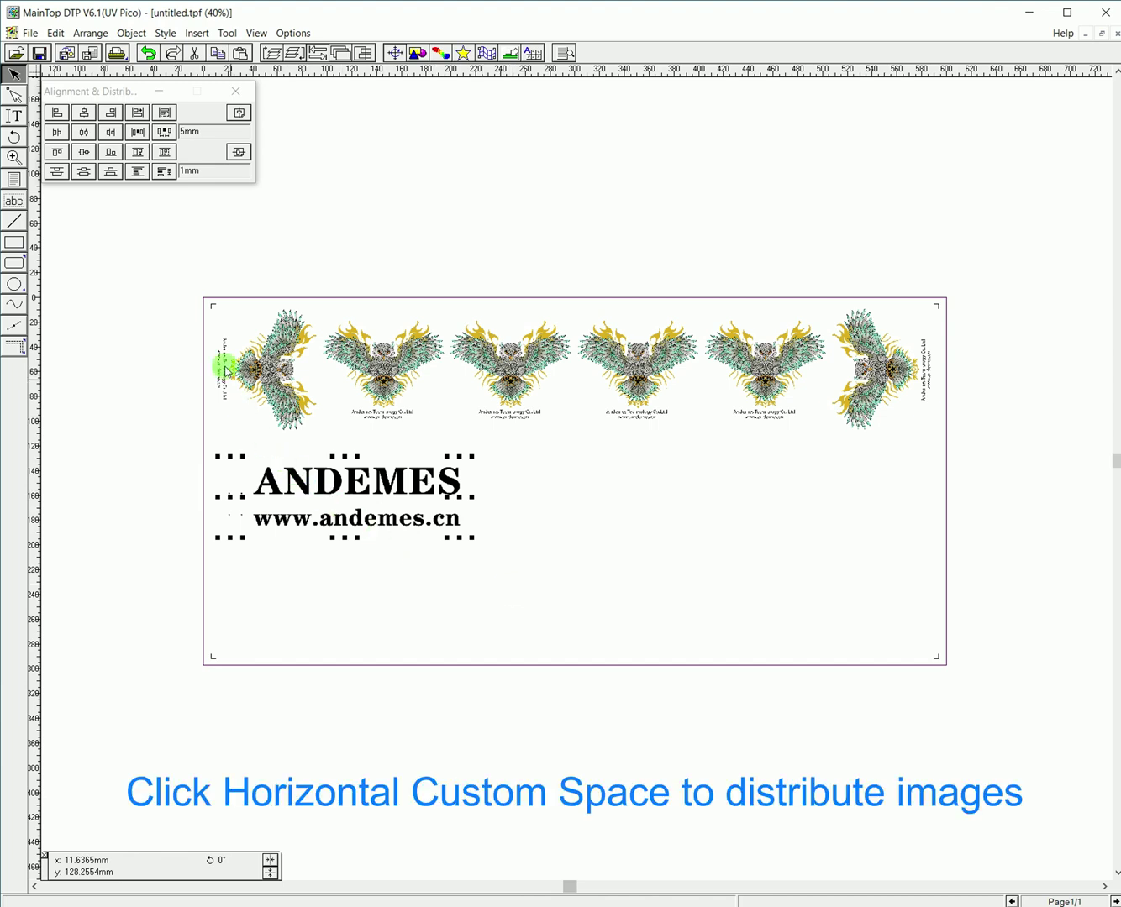
left_click(164, 134)
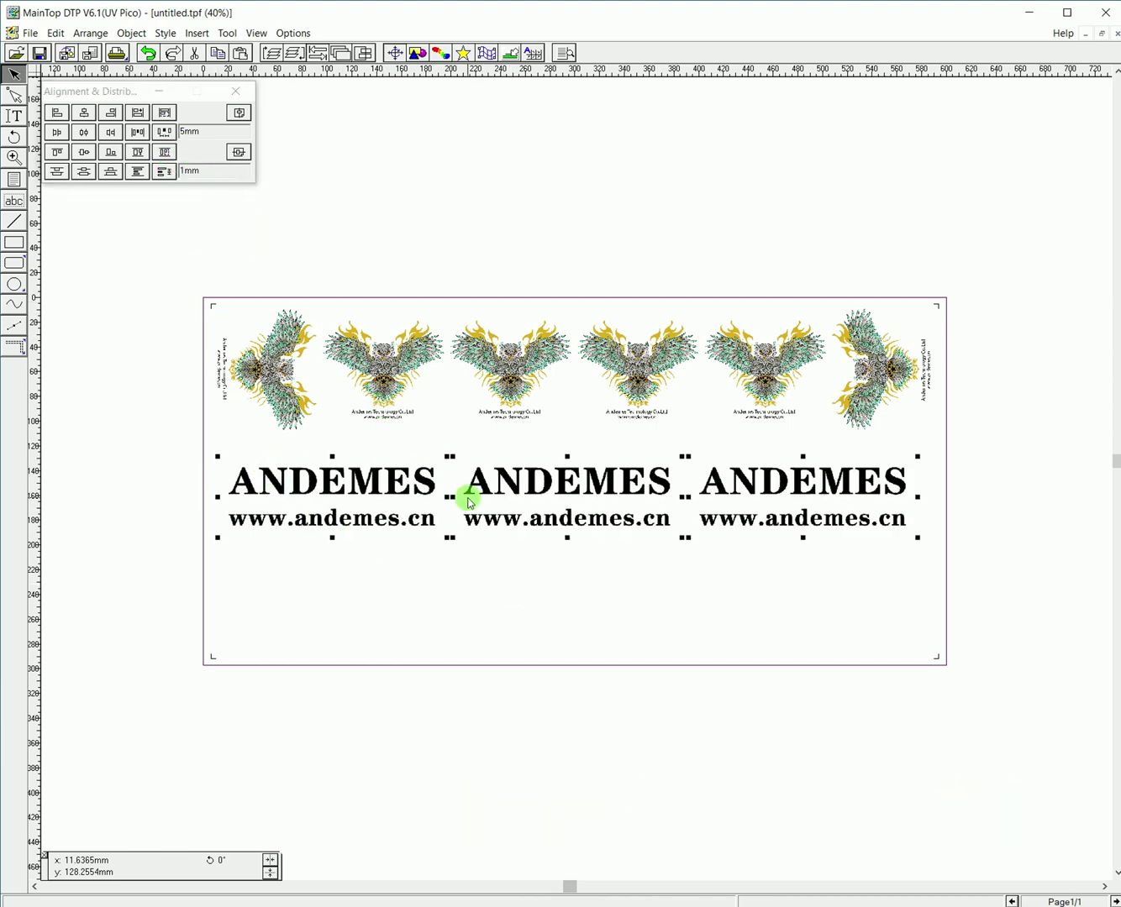
Step: Group the three ANDEMES logos into one 565 × 65.9 mm unit
left_click(502, 585)
mouse_move(153, 442)
left_mouse_down()
mouse_move(304, 486)
mouse_move(1010, 583)
left_mouse_up()
right_click(754, 489)
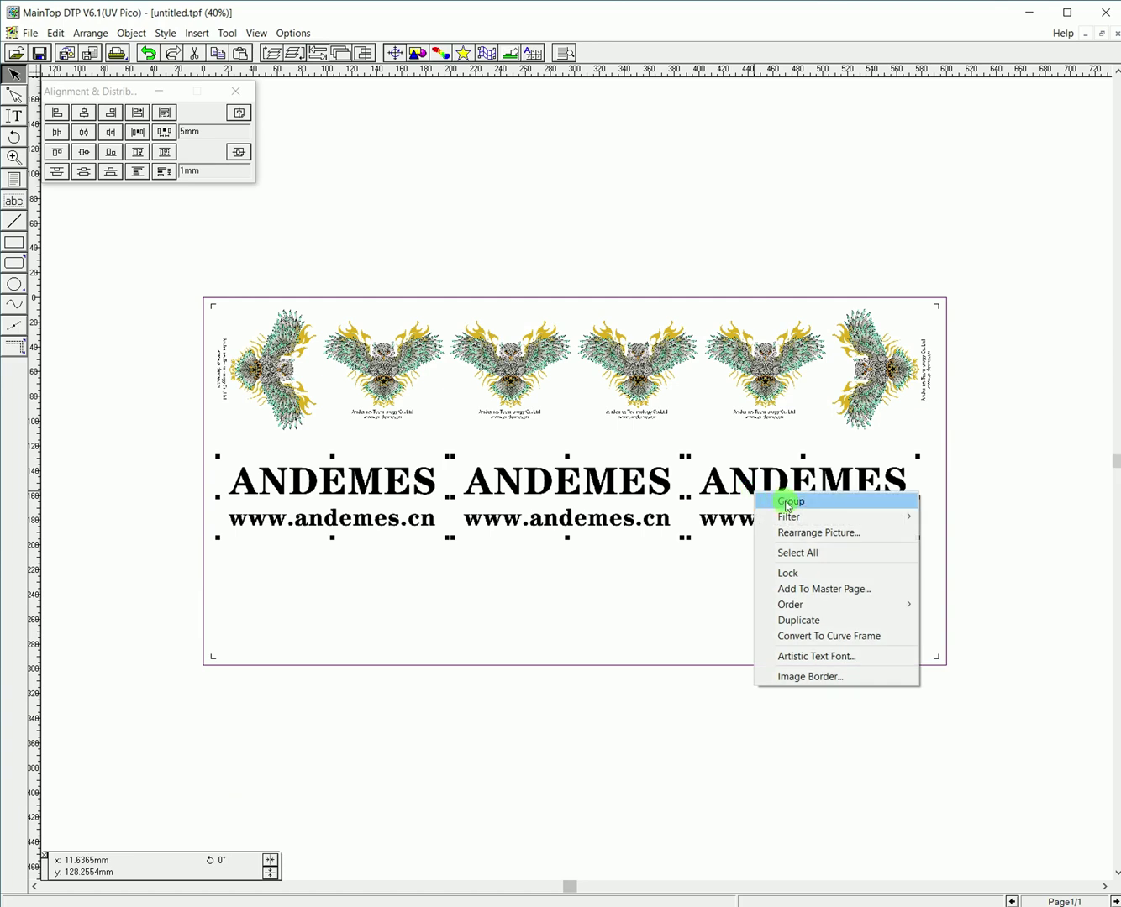
left_click(787, 503)
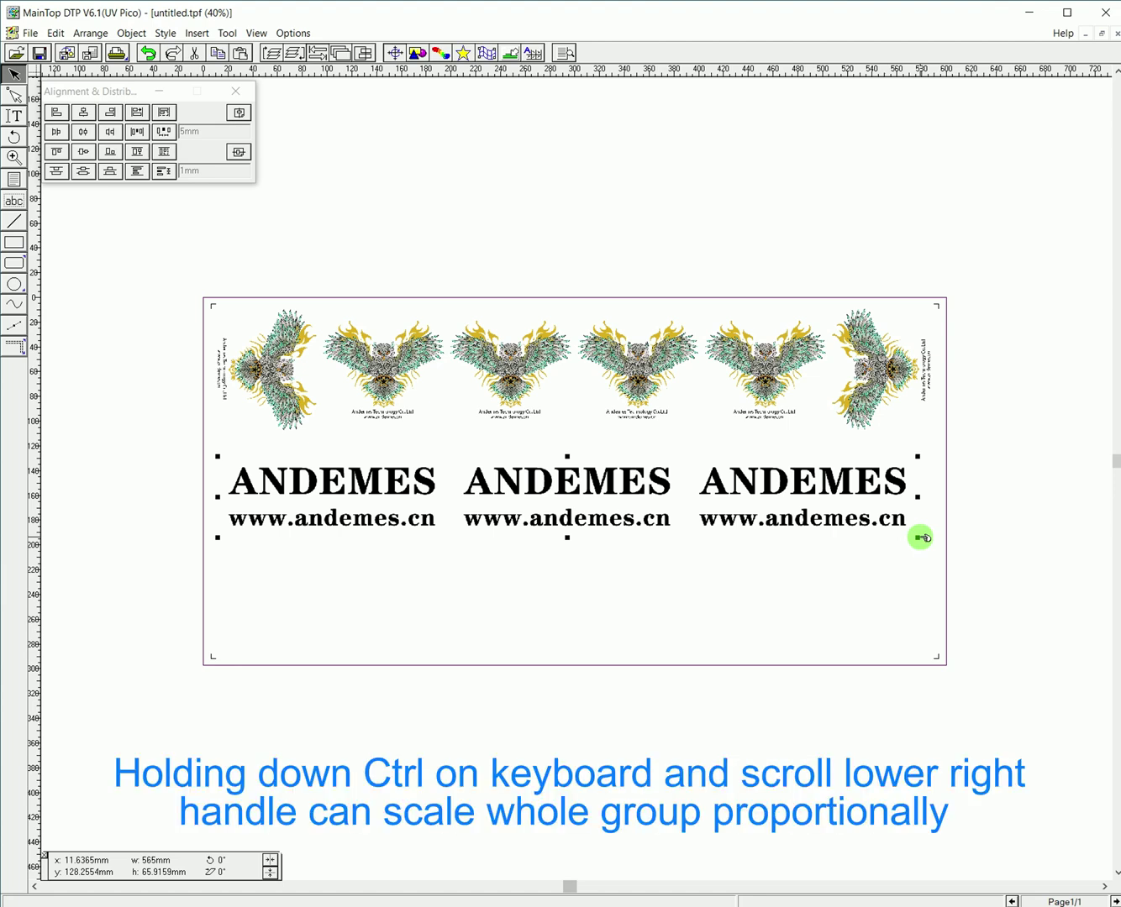
Step: Scale the logo group proportionally to about 582.6 × 68 mm and nudge it slightly left
mouse_move(920, 537)
left_mouse_down()
mouse_move(940, 552)
mouse_move(784, 531)
mouse_move(944, 580)
left_mouse_up()
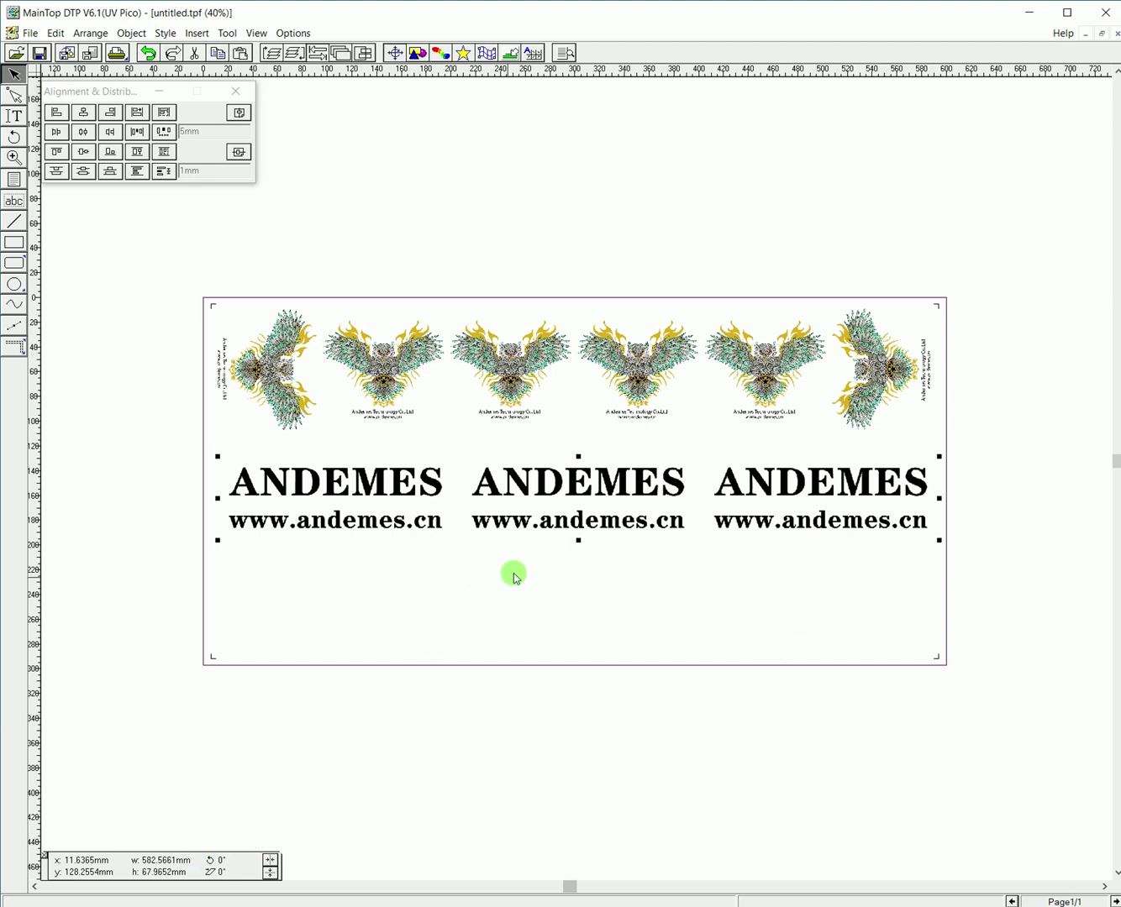
left_click_drag(610, 497, 605, 497)
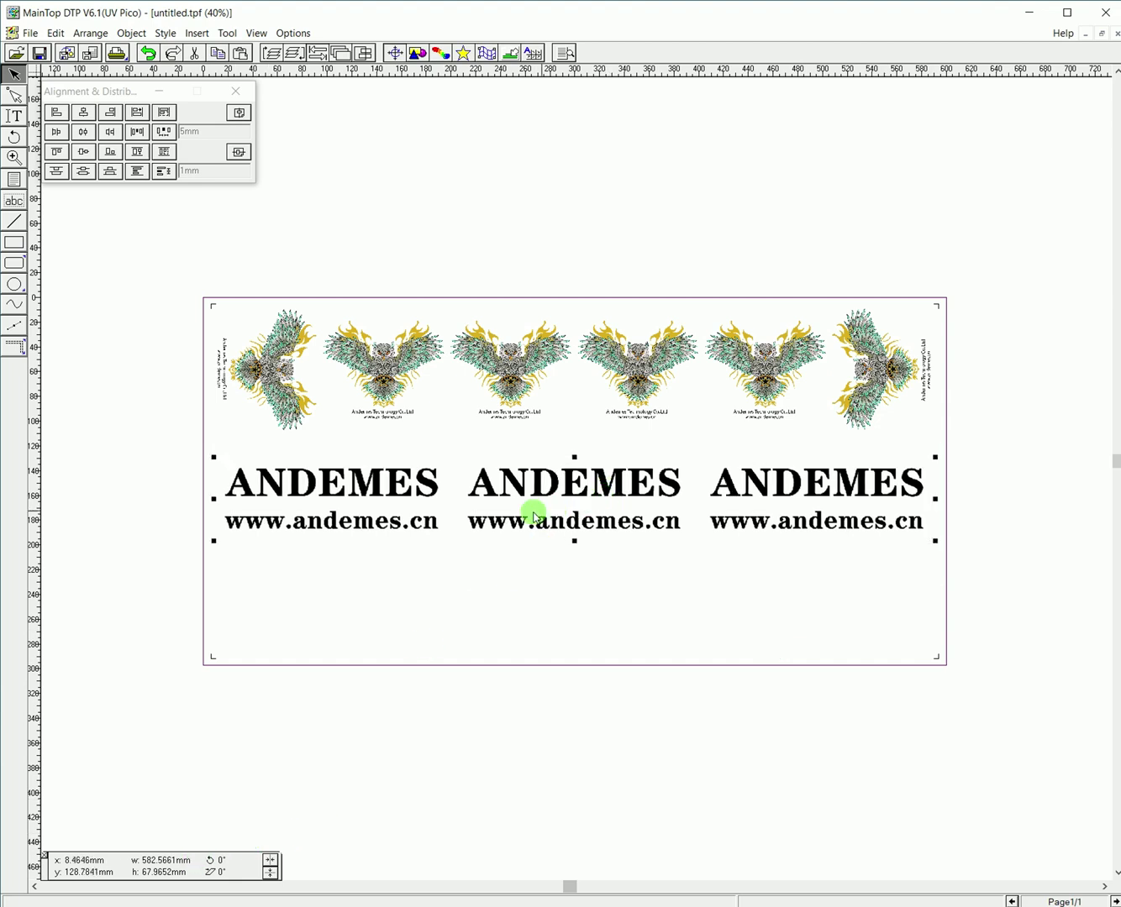
Step: Centre the owl and logo rows horizontally and set a 5 mm vertical gap between them
mouse_move(147, 266)
left_mouse_down()
mouse_move(721, 494)
mouse_move(953, 603)
left_mouse_up()
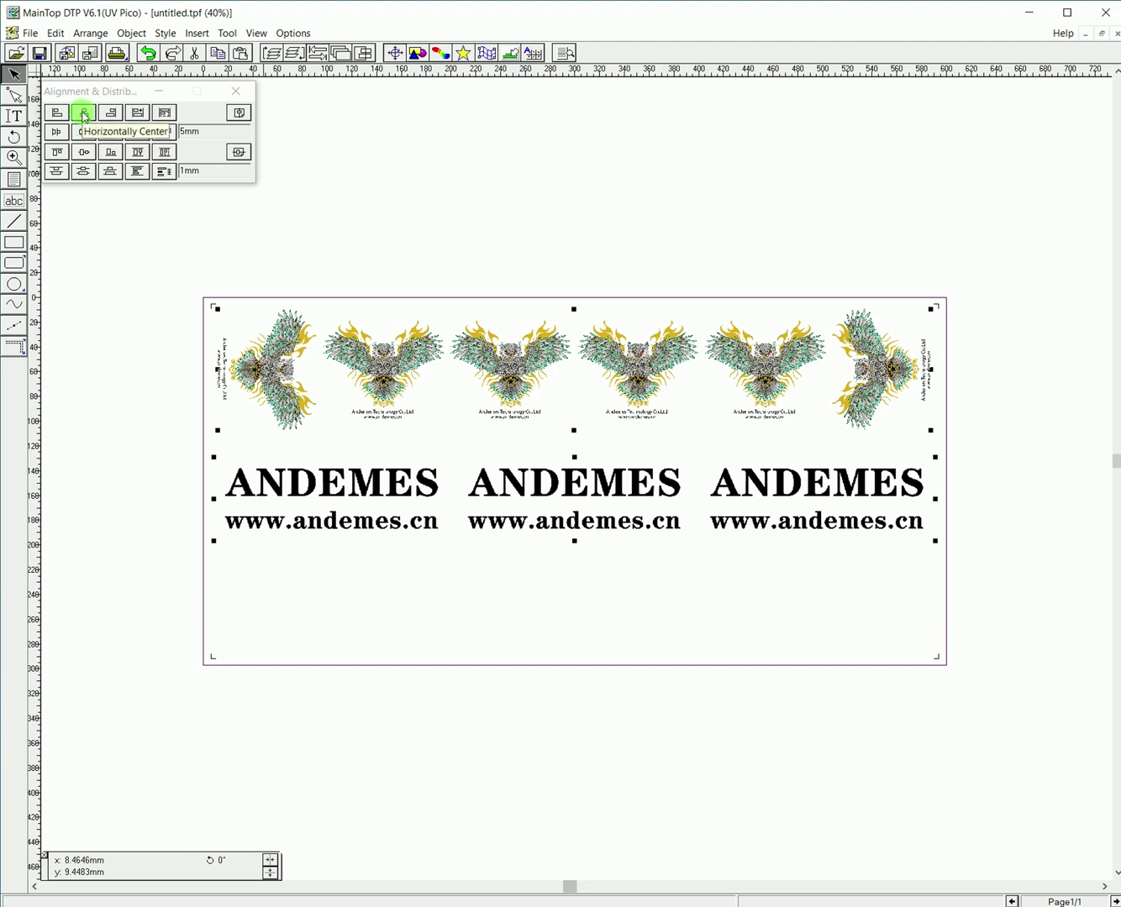
left_click(84, 113)
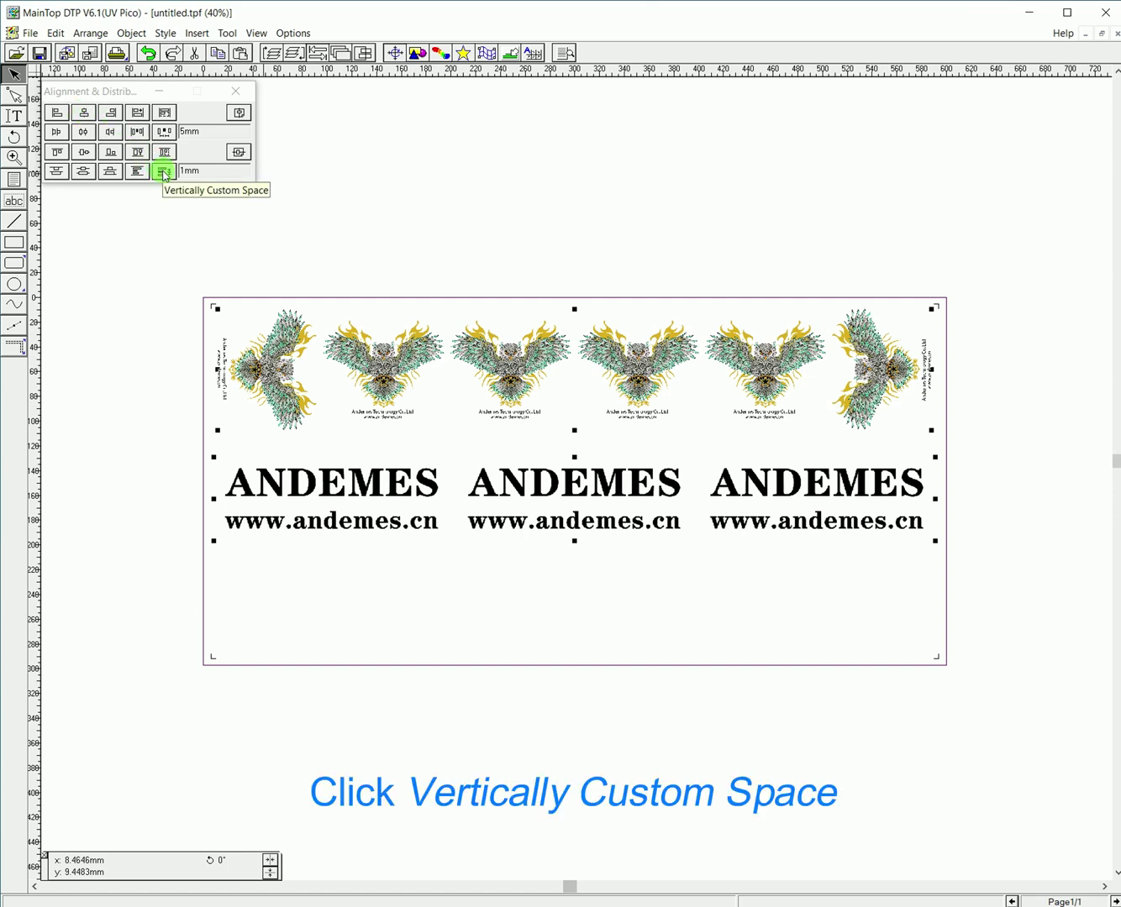
left_click(163, 174)
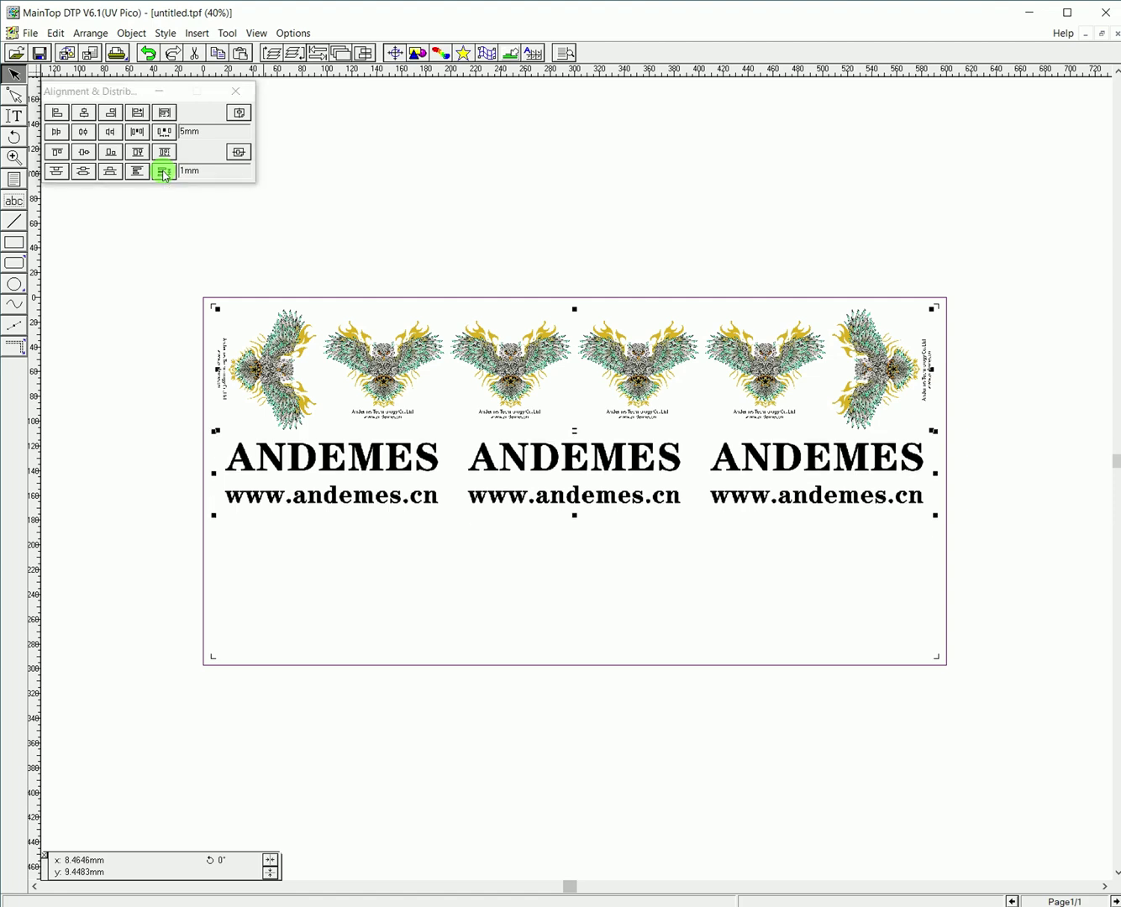
double_click(183, 170)
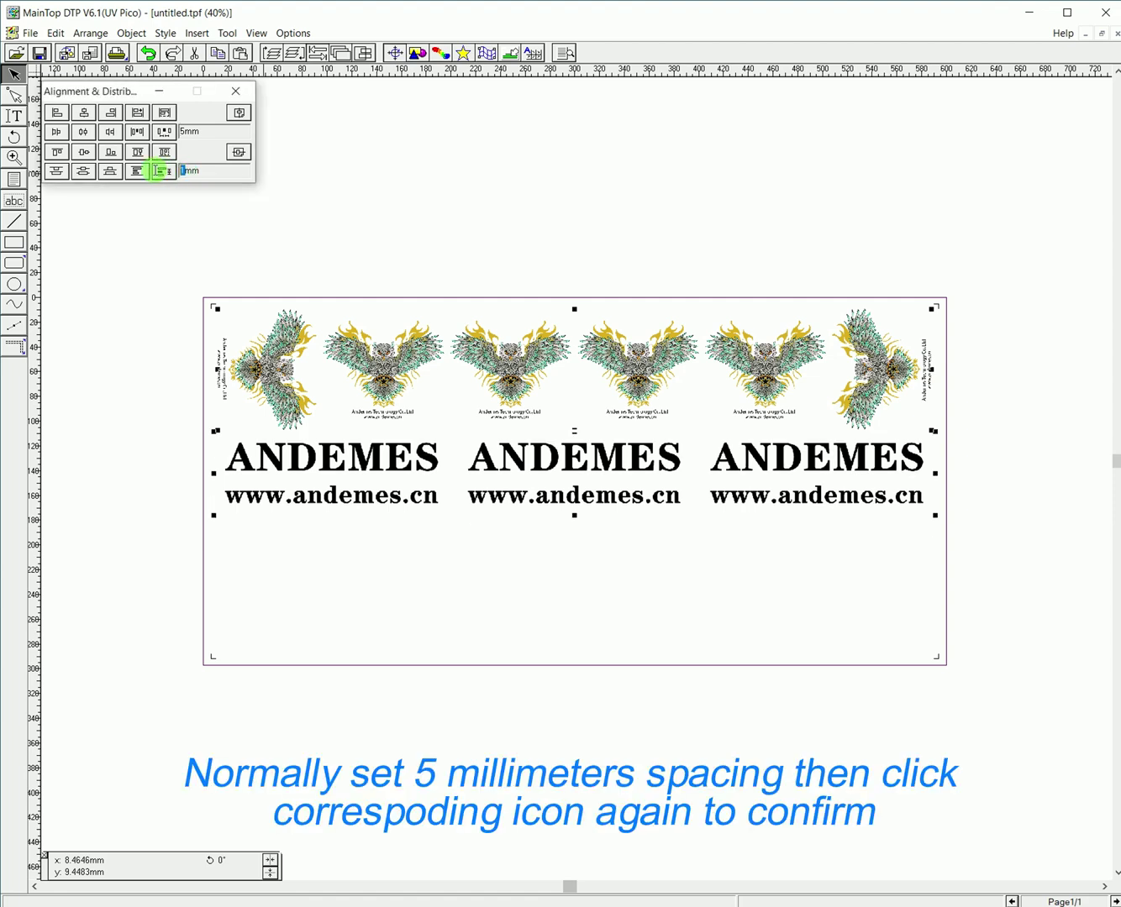
type("5")
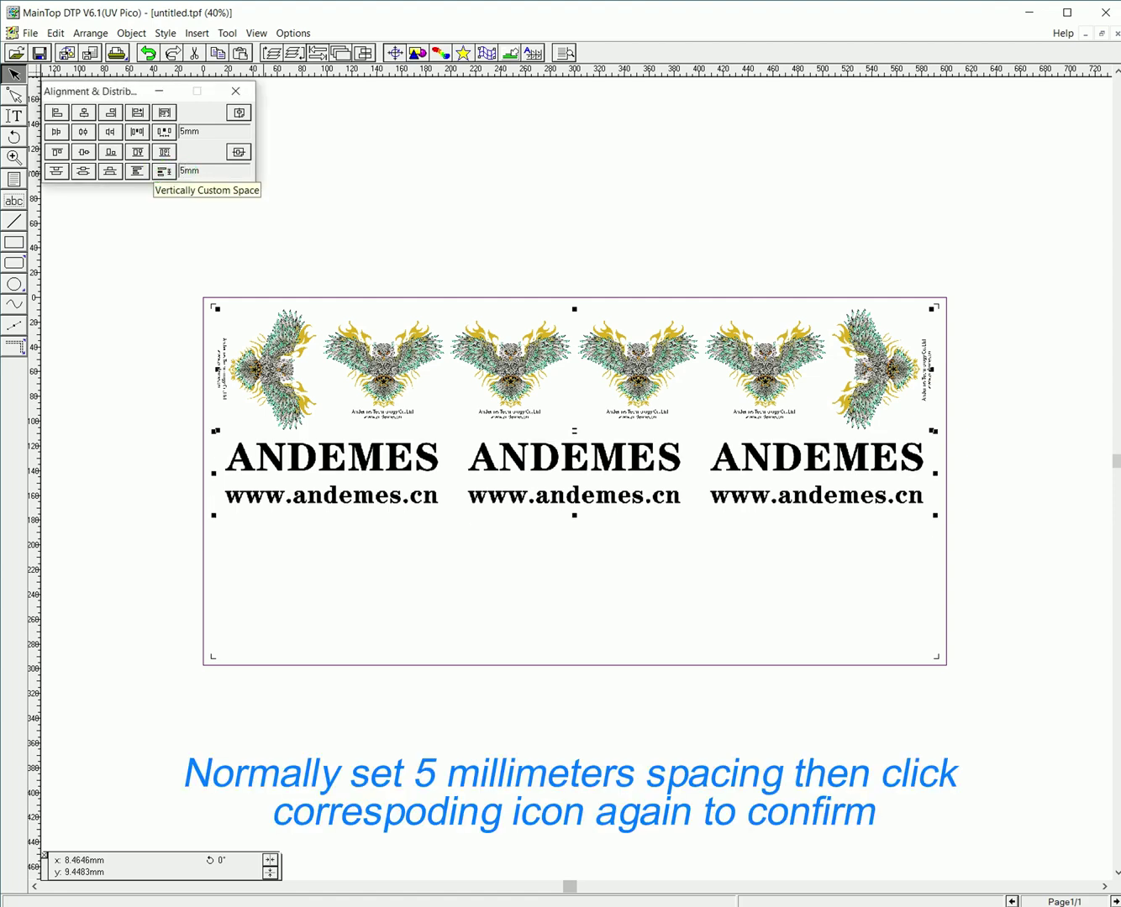
left_click(165, 171)
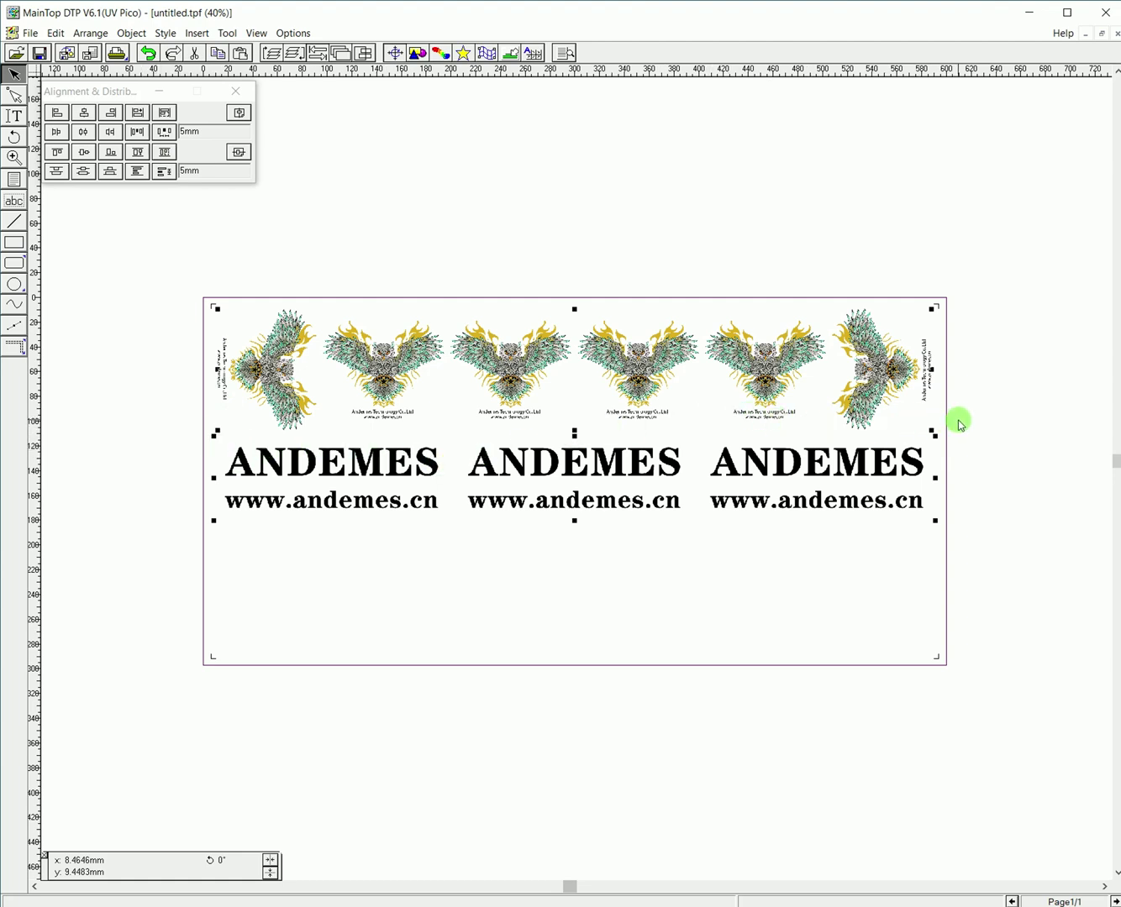
Step: Group the owls and logos into one roughly 582.6 × 170.7 mm unit and raise it slightly
right_click(379, 432)
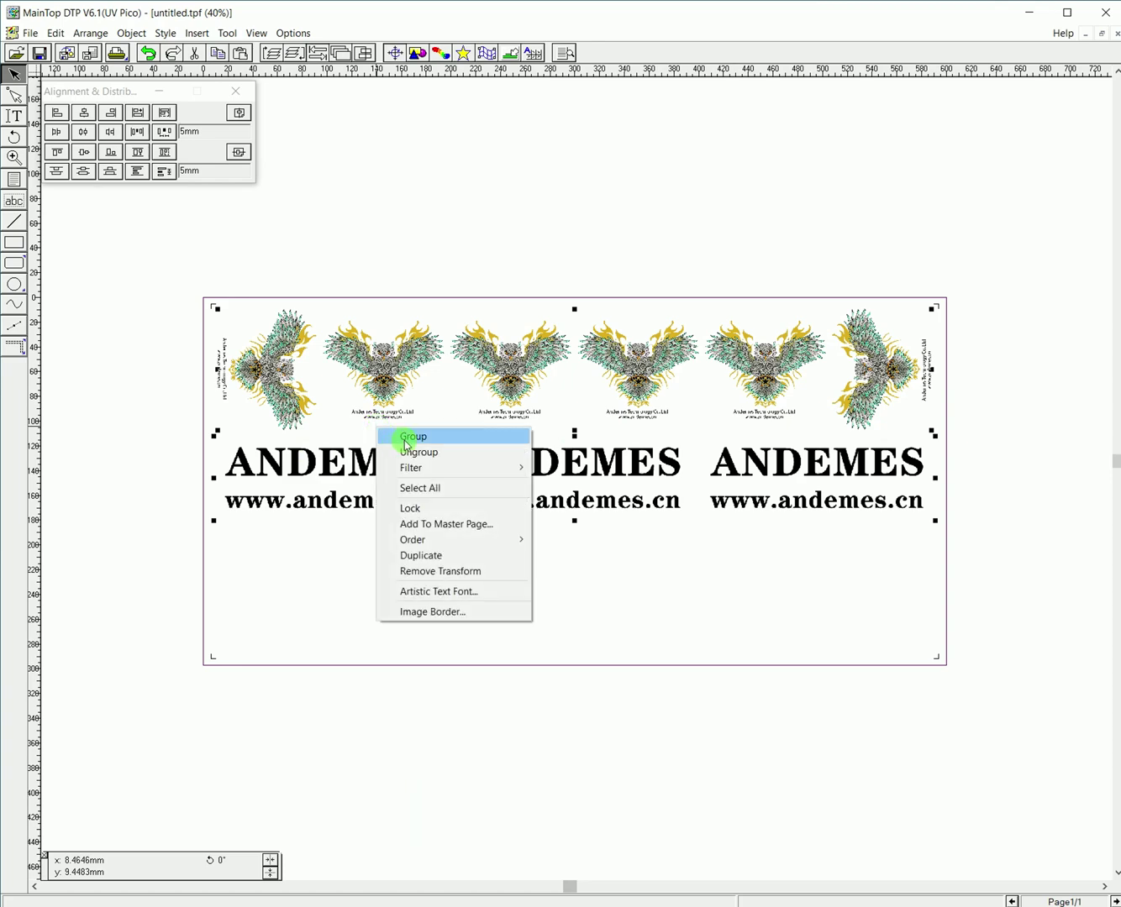
left_click(406, 438)
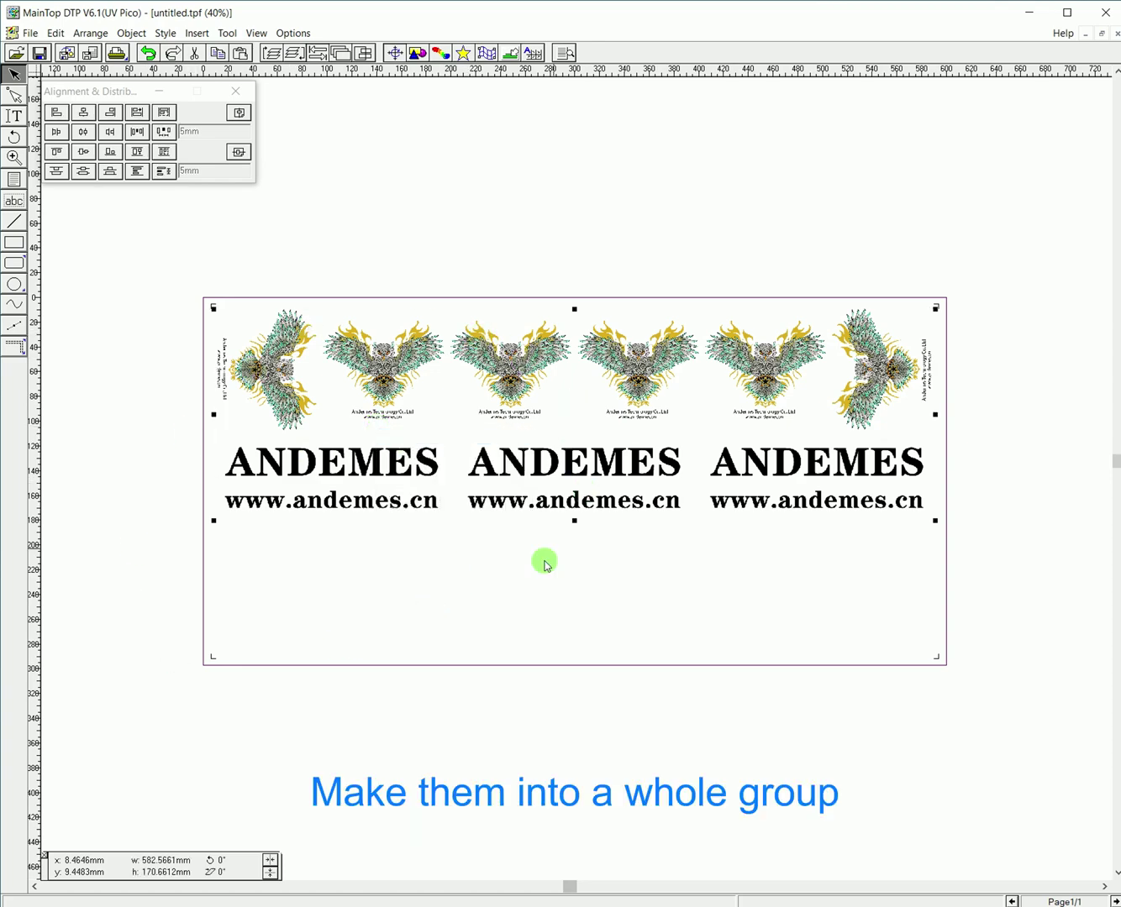
left_click_drag(544, 393, 499, 207)
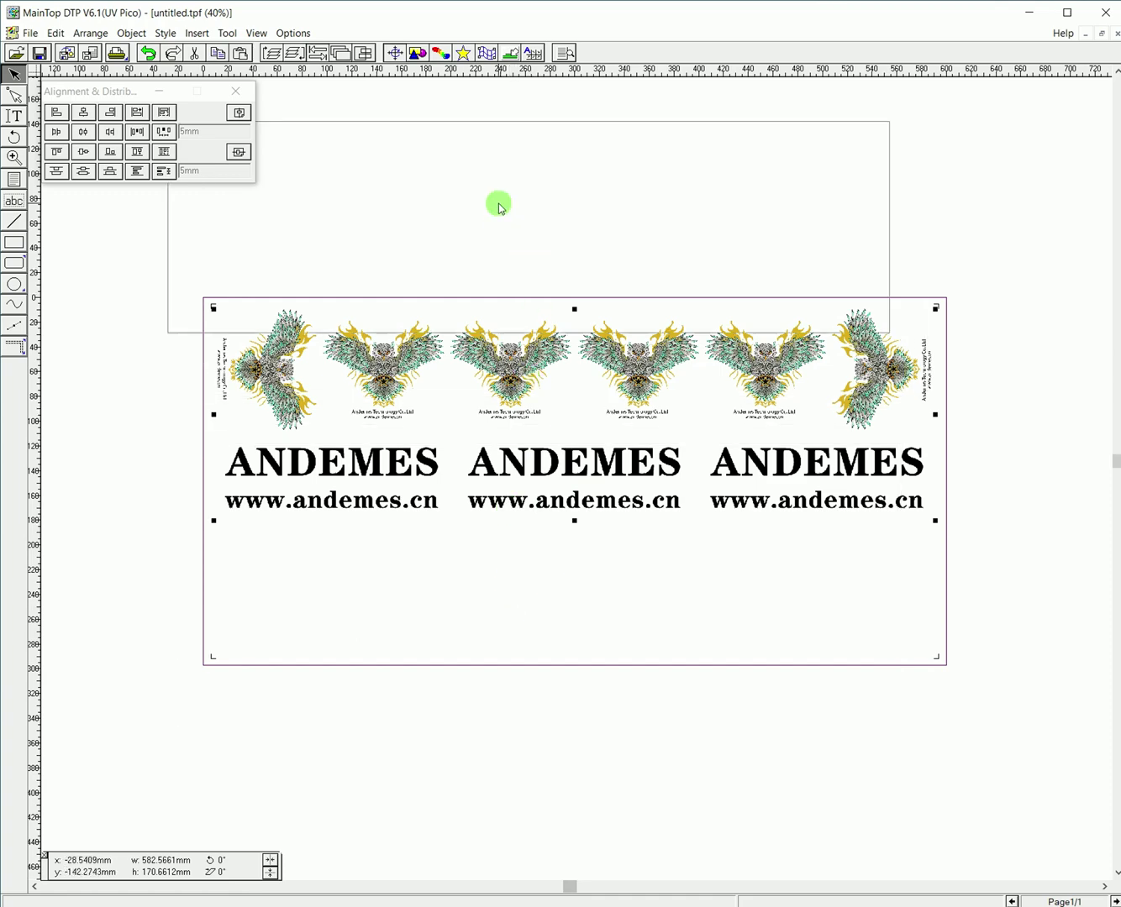
left_click_drag(499, 207, 568, 406)
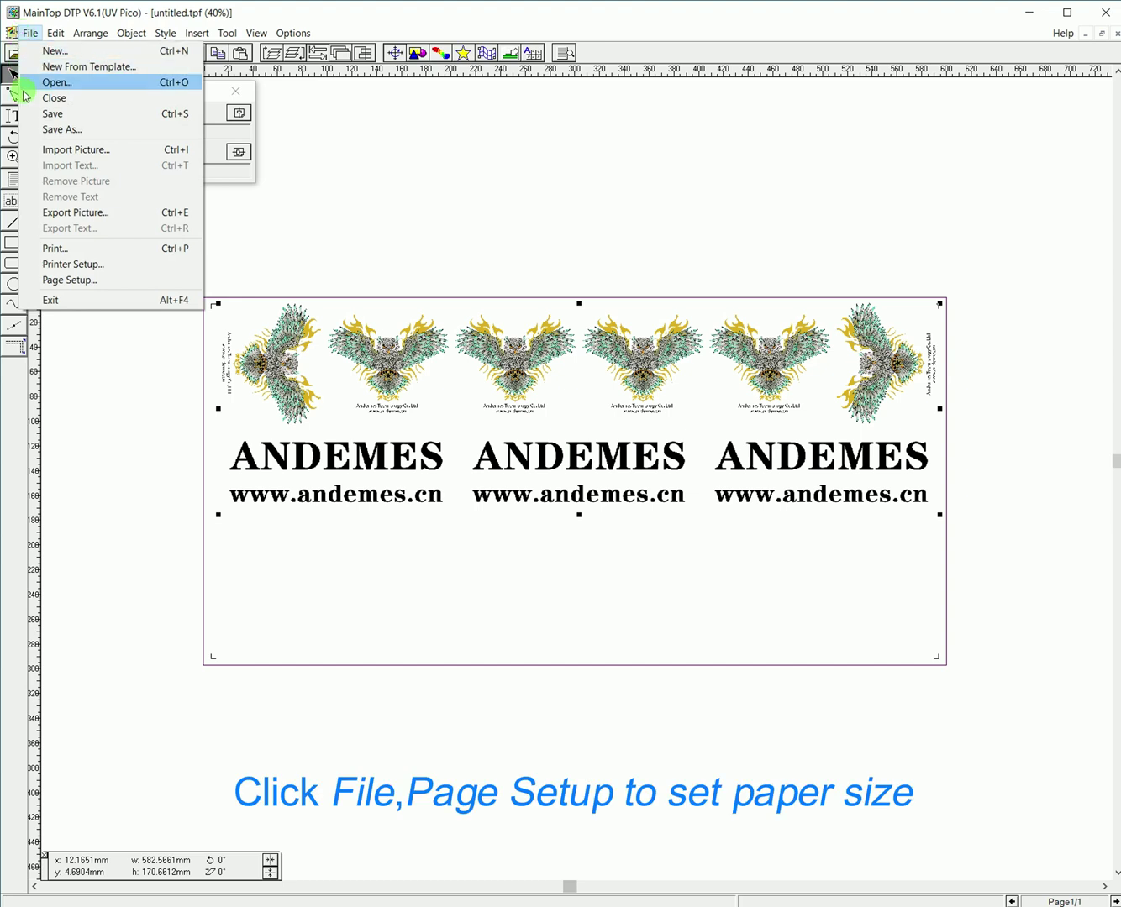
Step: Change the page height in Page Setup from 297 mm to 175 mm
left_click(73, 281)
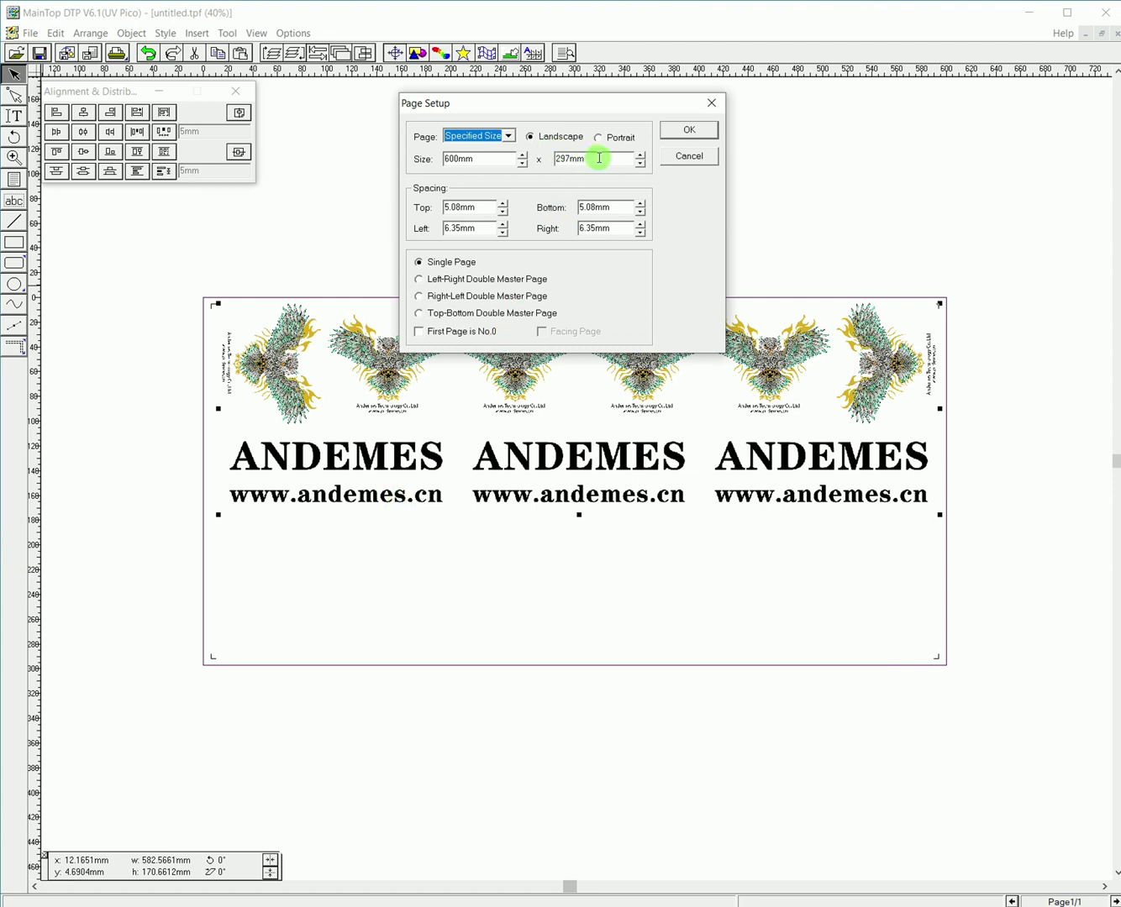
left_click_drag(596, 159, 547, 162)
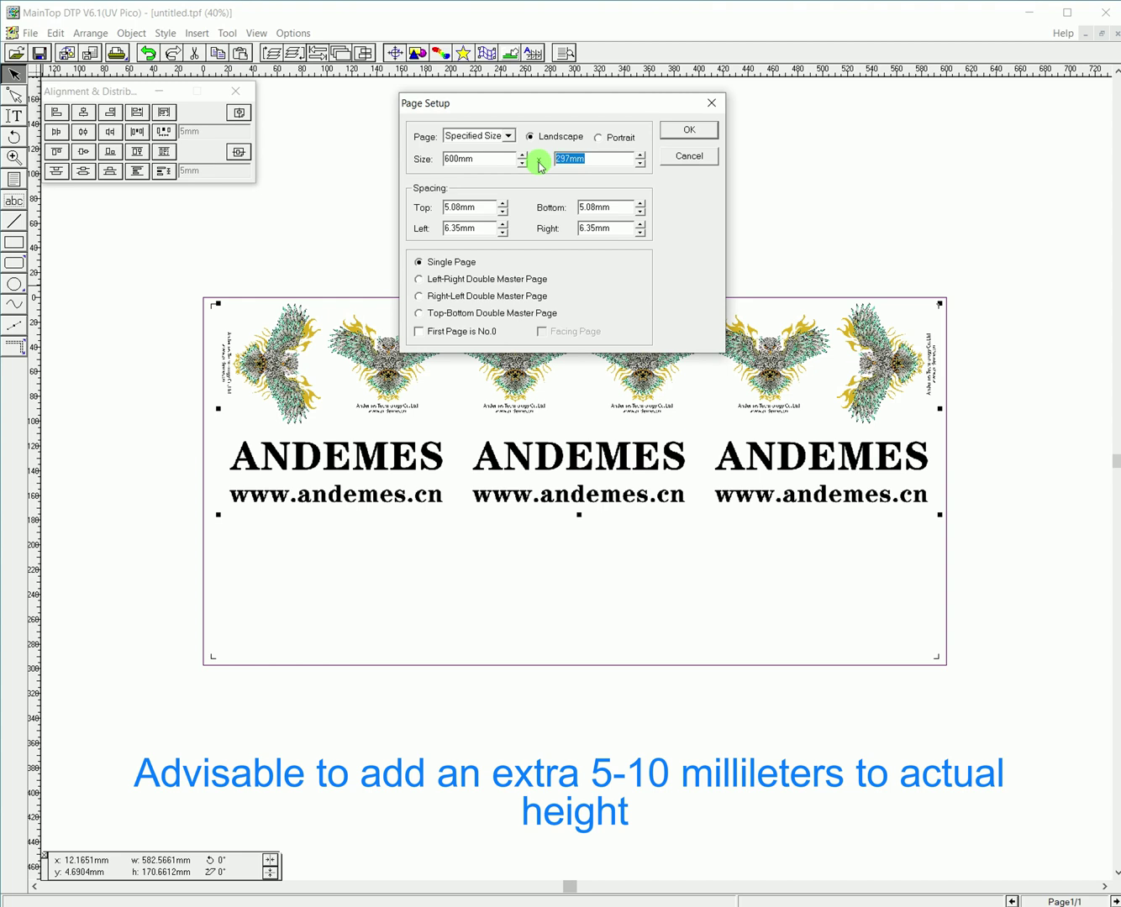
type("175")
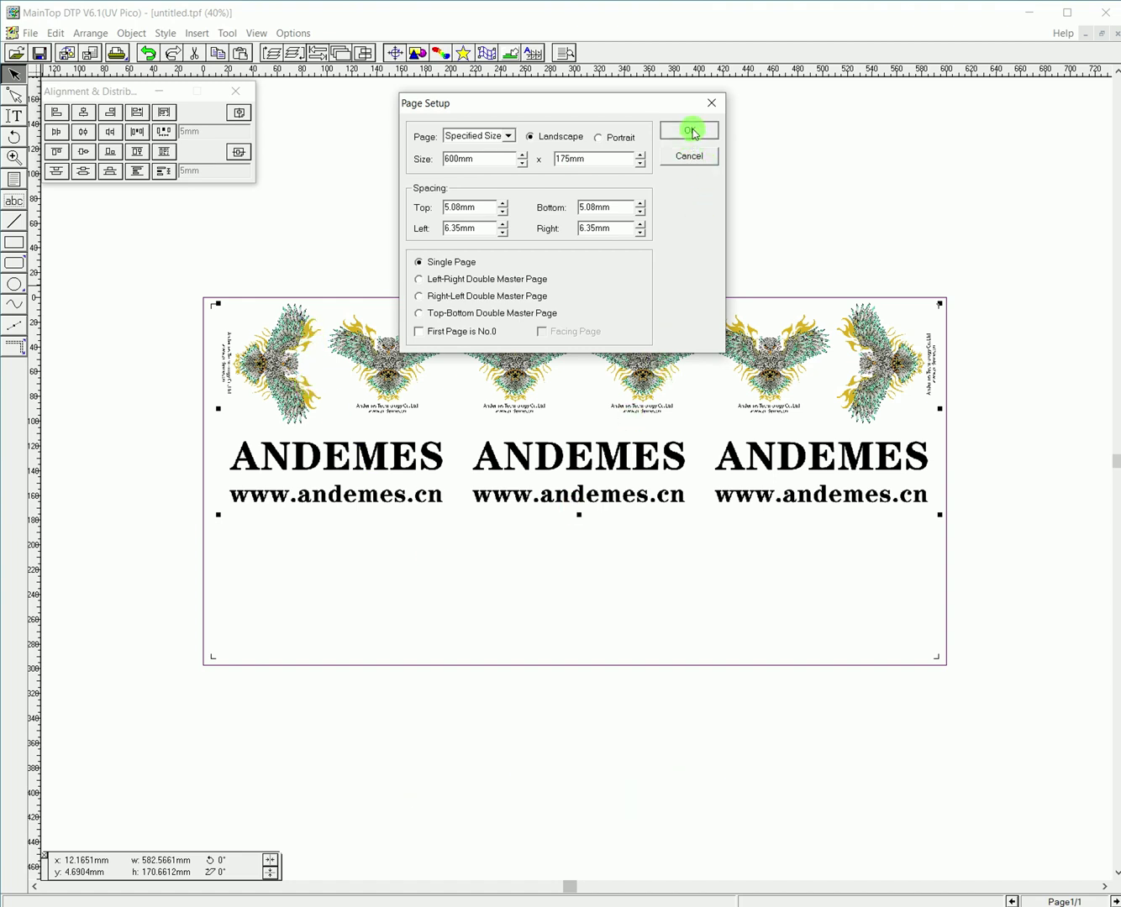
left_click(690, 131)
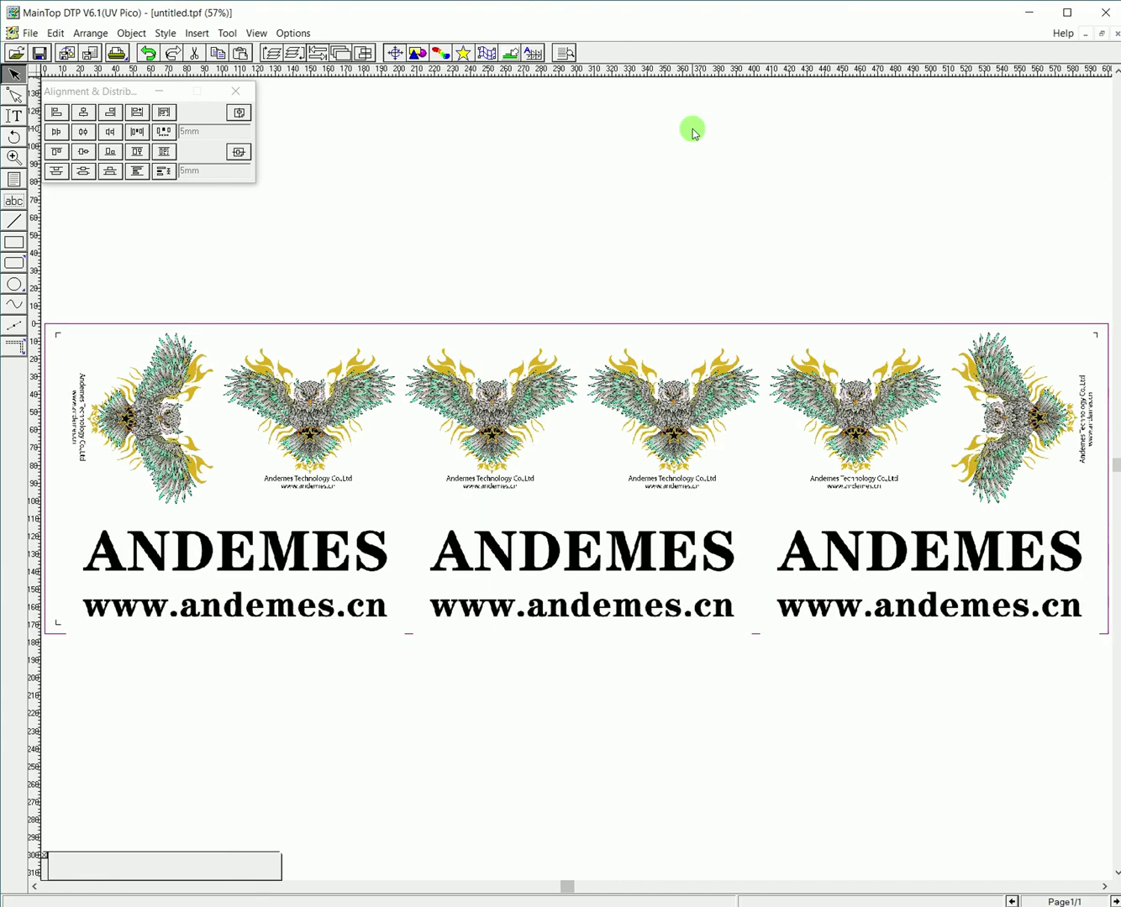
Step: Move the artwork group down, then centre it horizontally and vertically on the page
scroll(692, 128, "down", 1)
scroll(692, 129, "down", 1)
scroll(692, 131, "up", 1)
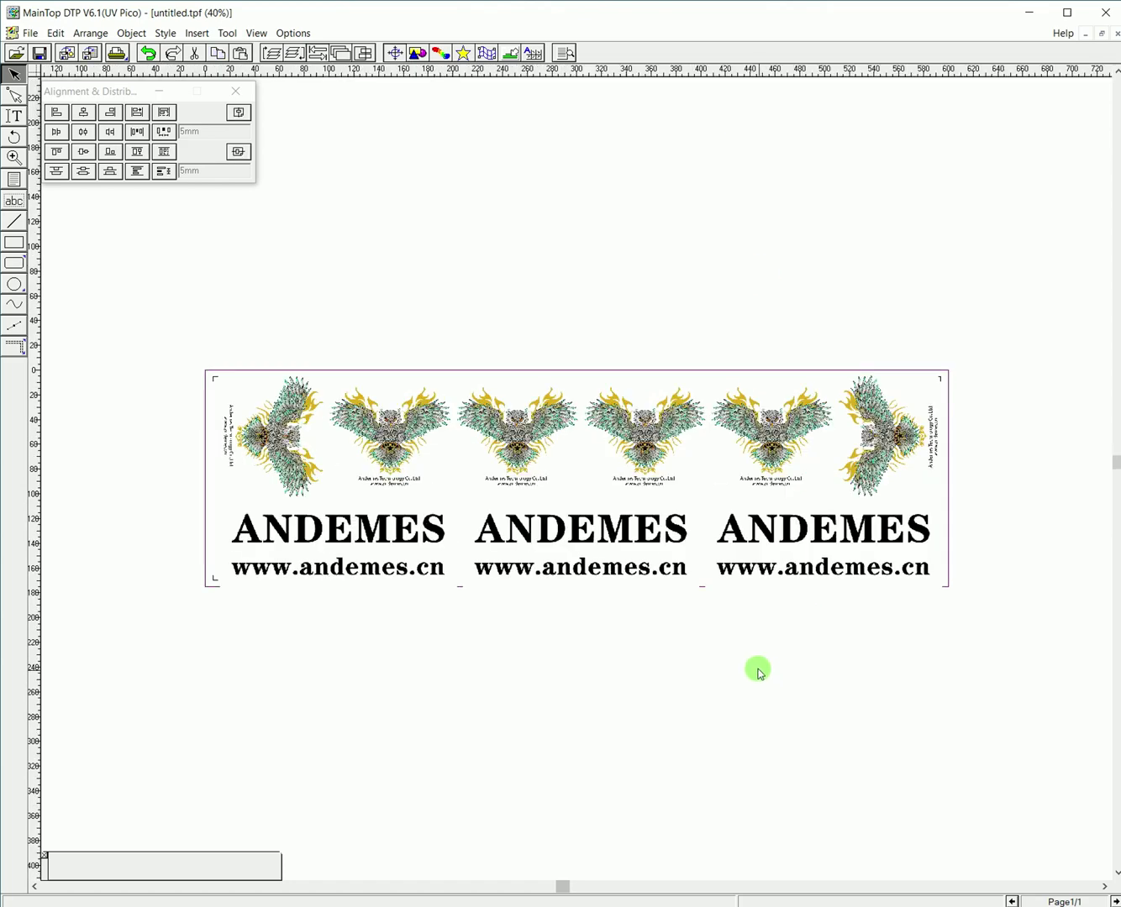
left_click_drag(633, 487, 635, 630)
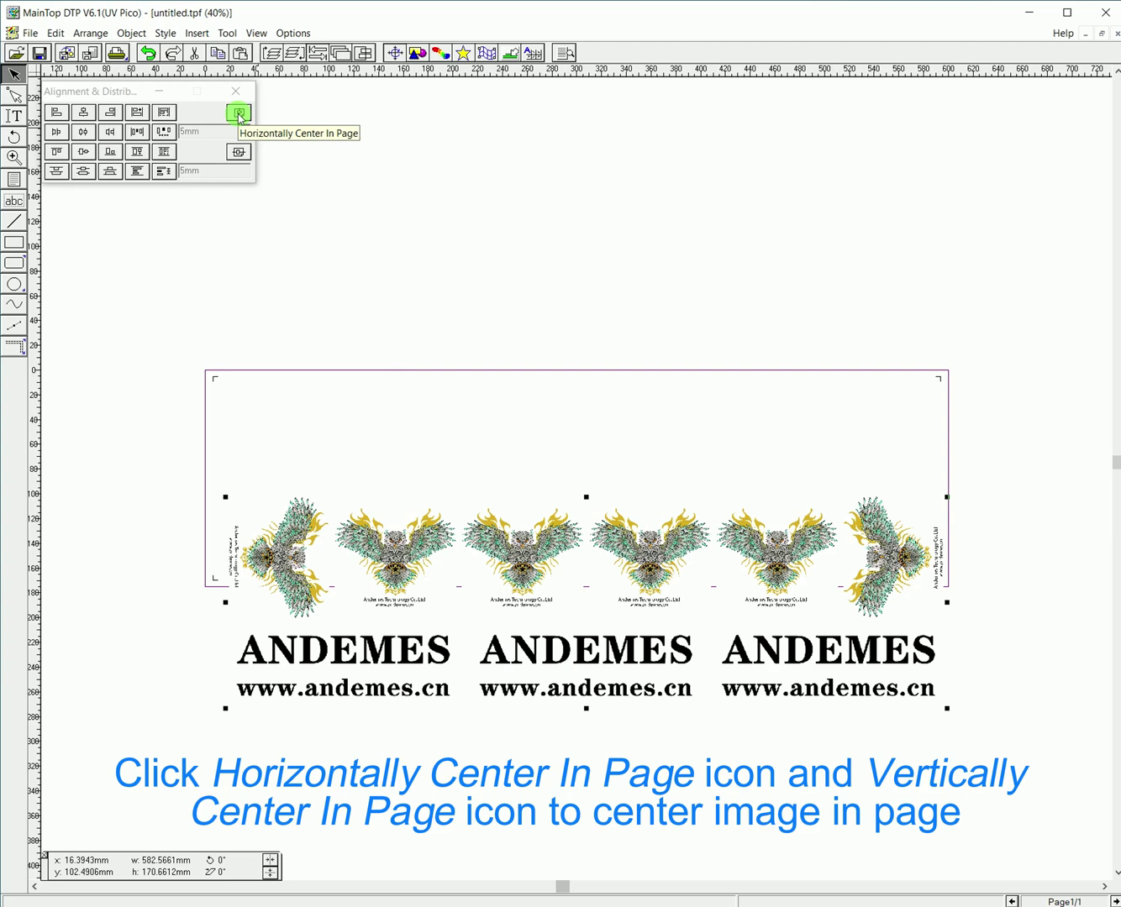
left_click(239, 113)
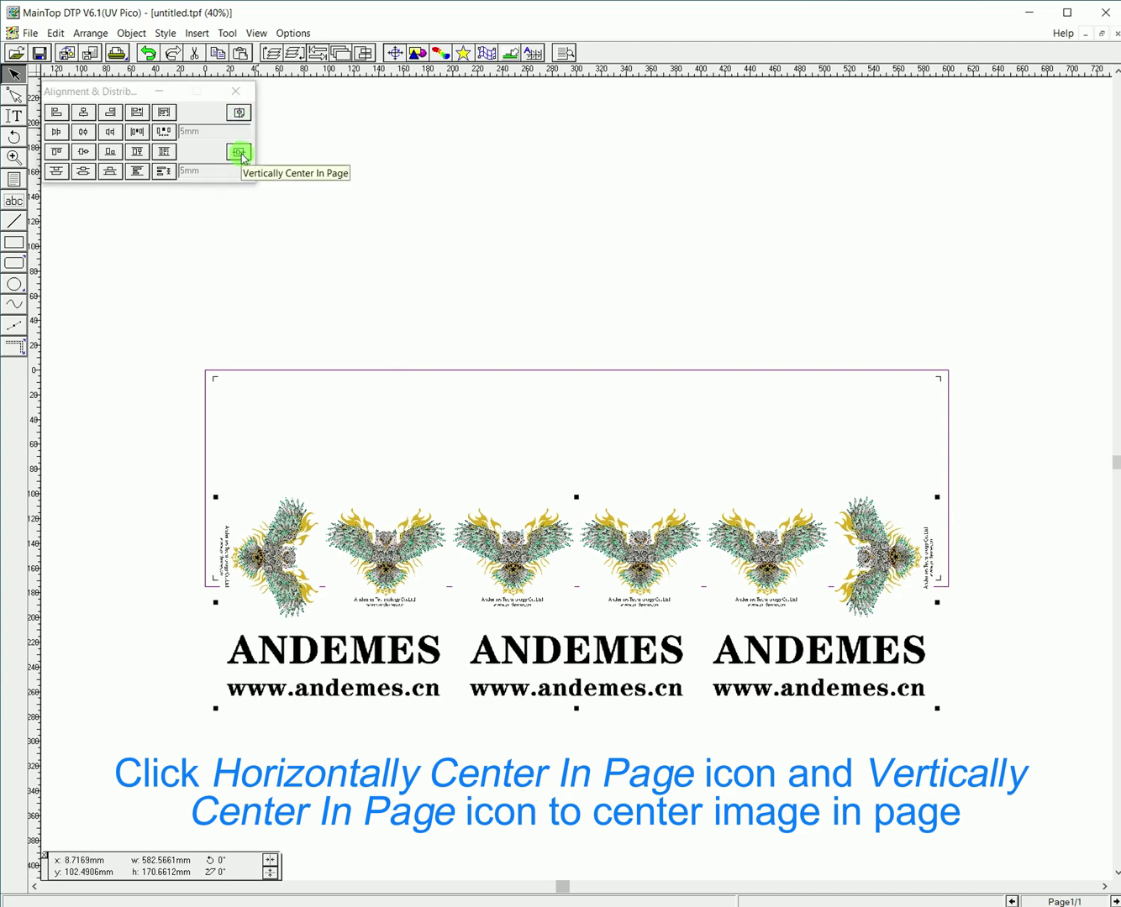
left_click(239, 153)
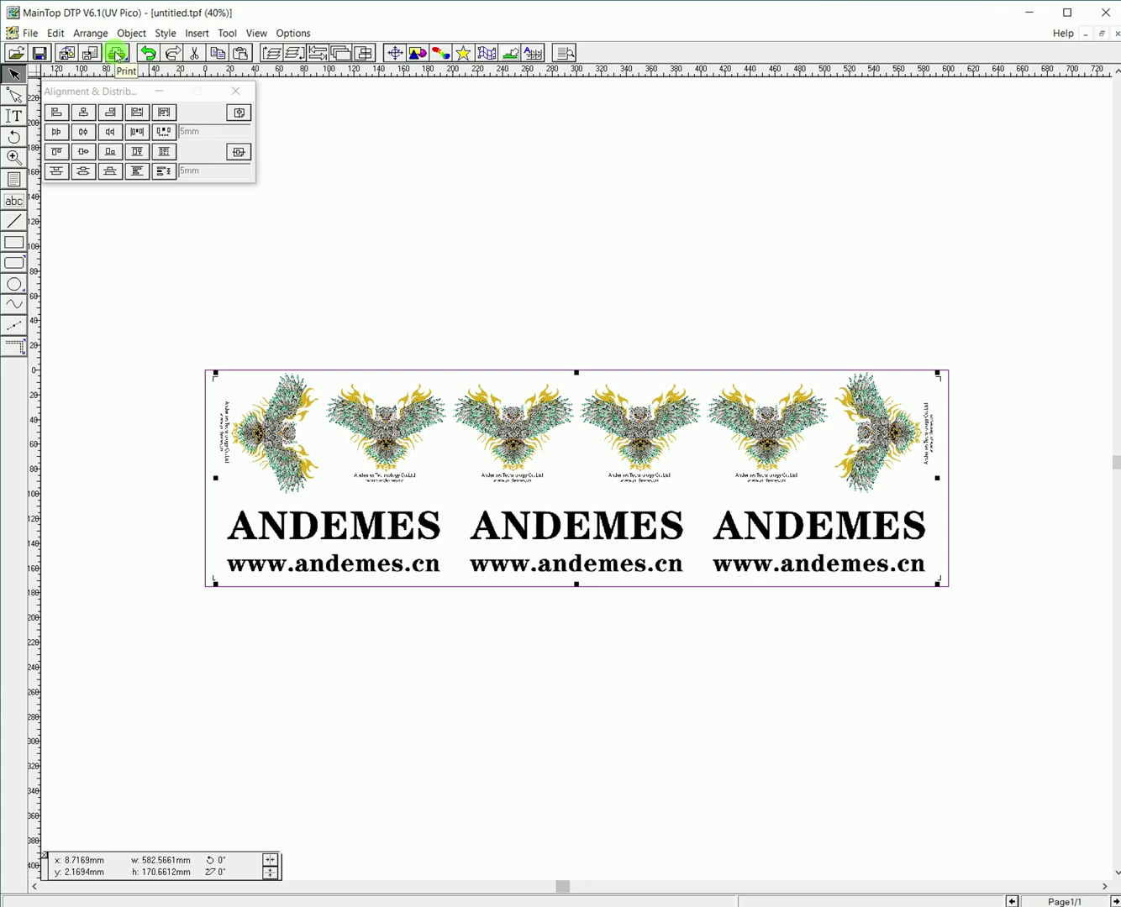
Step: Set the I3200-HS printer properties to auto-set 600 × 175 mm paper and port RAW_127.0.0.1
left_click(118, 54)
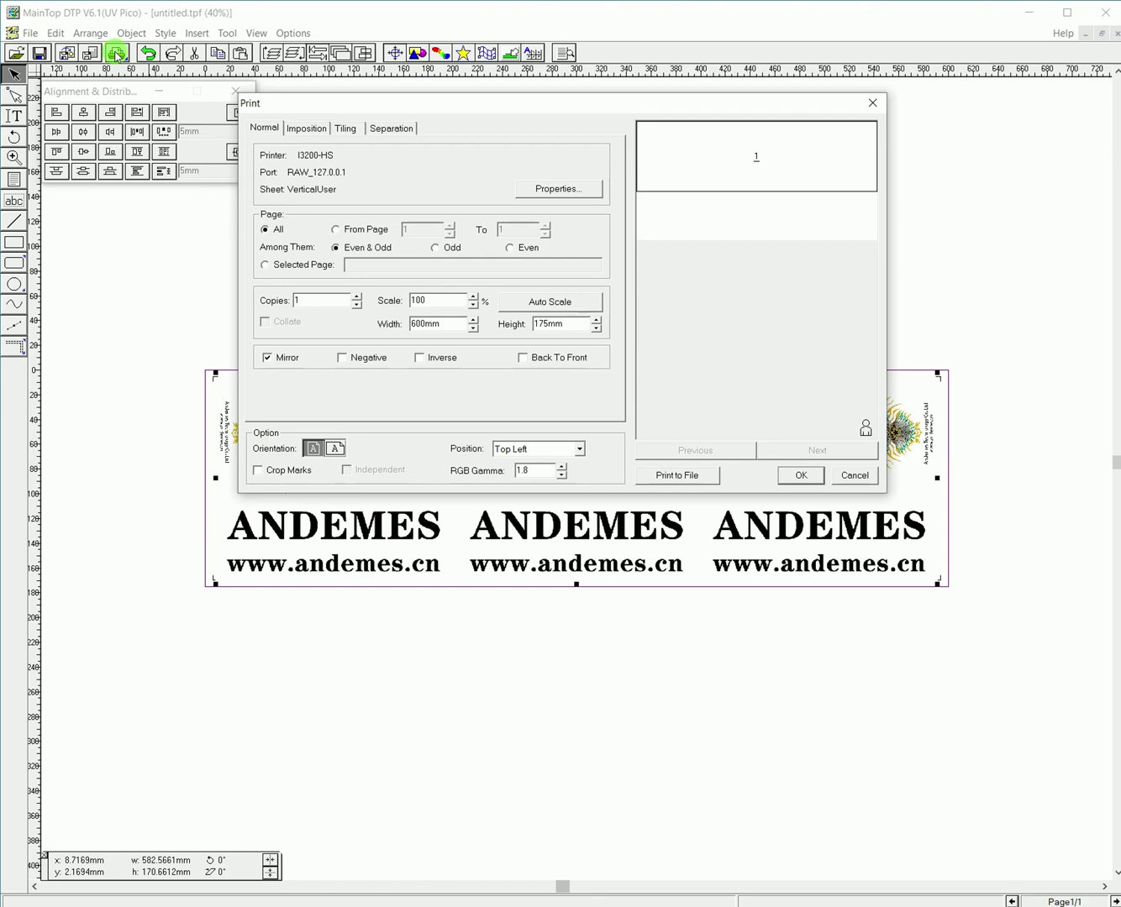
left_click(533, 188)
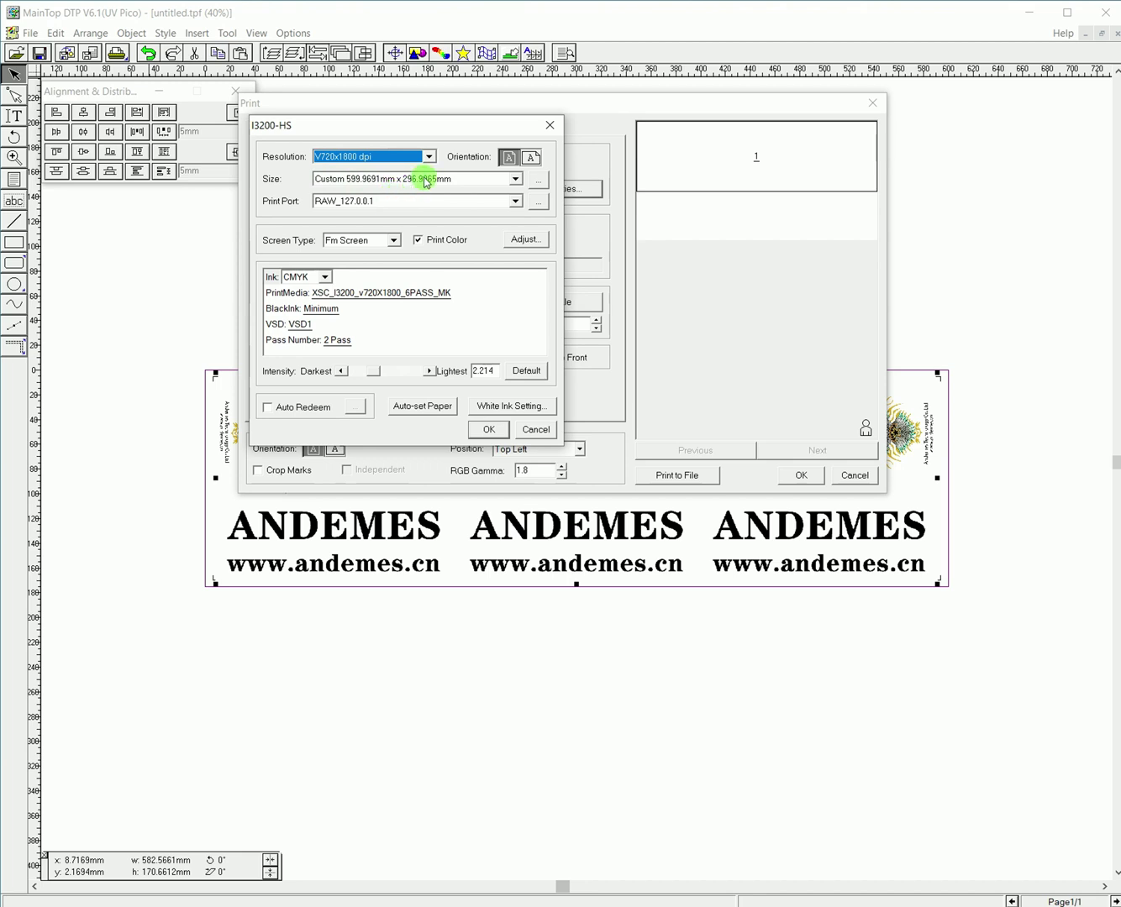
left_click(423, 406)
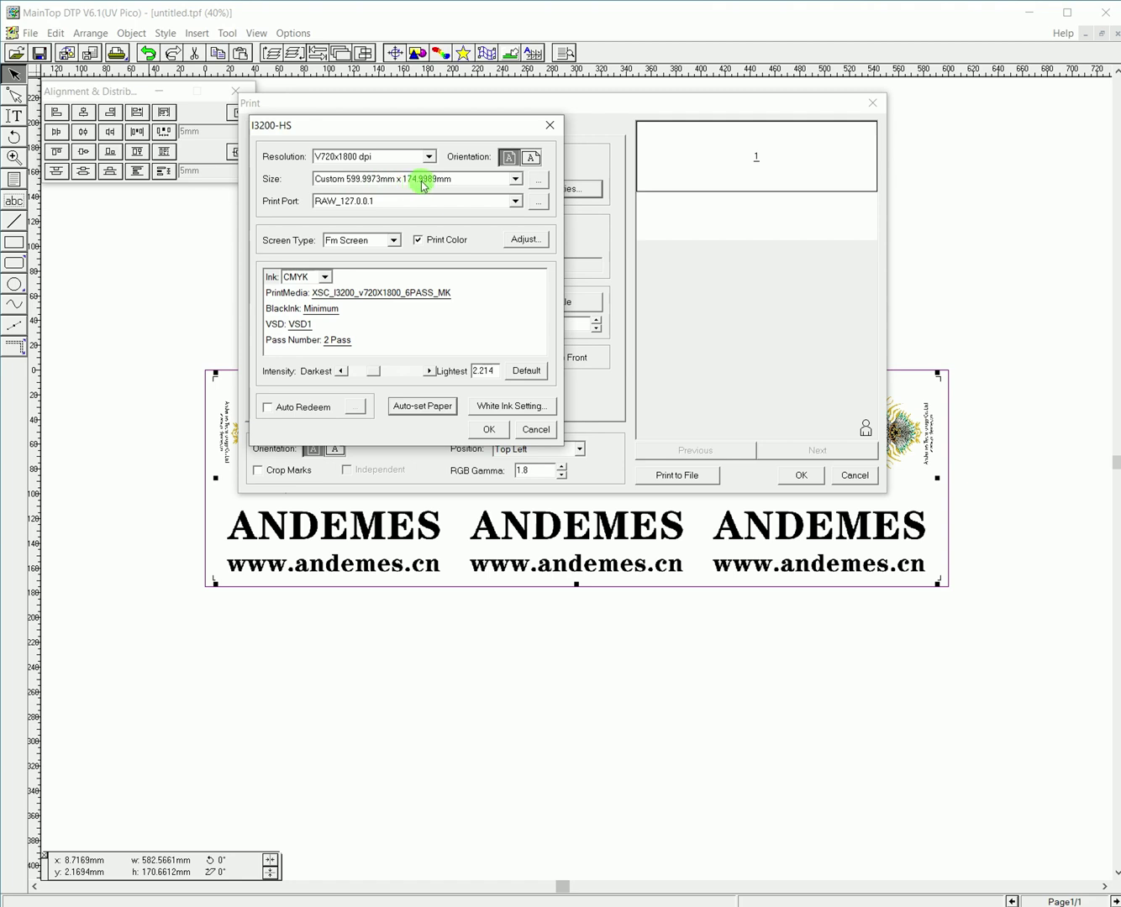
left_click(417, 206)
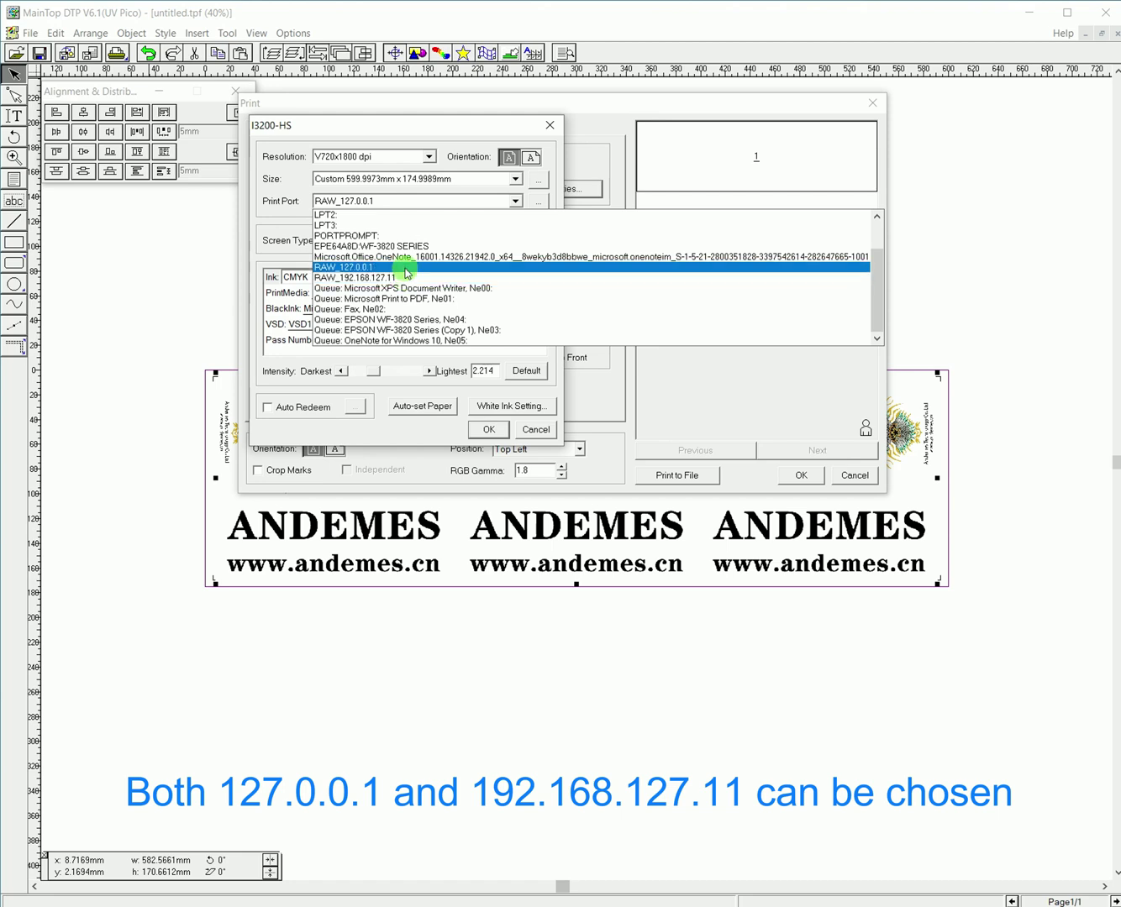
left_click(404, 267)
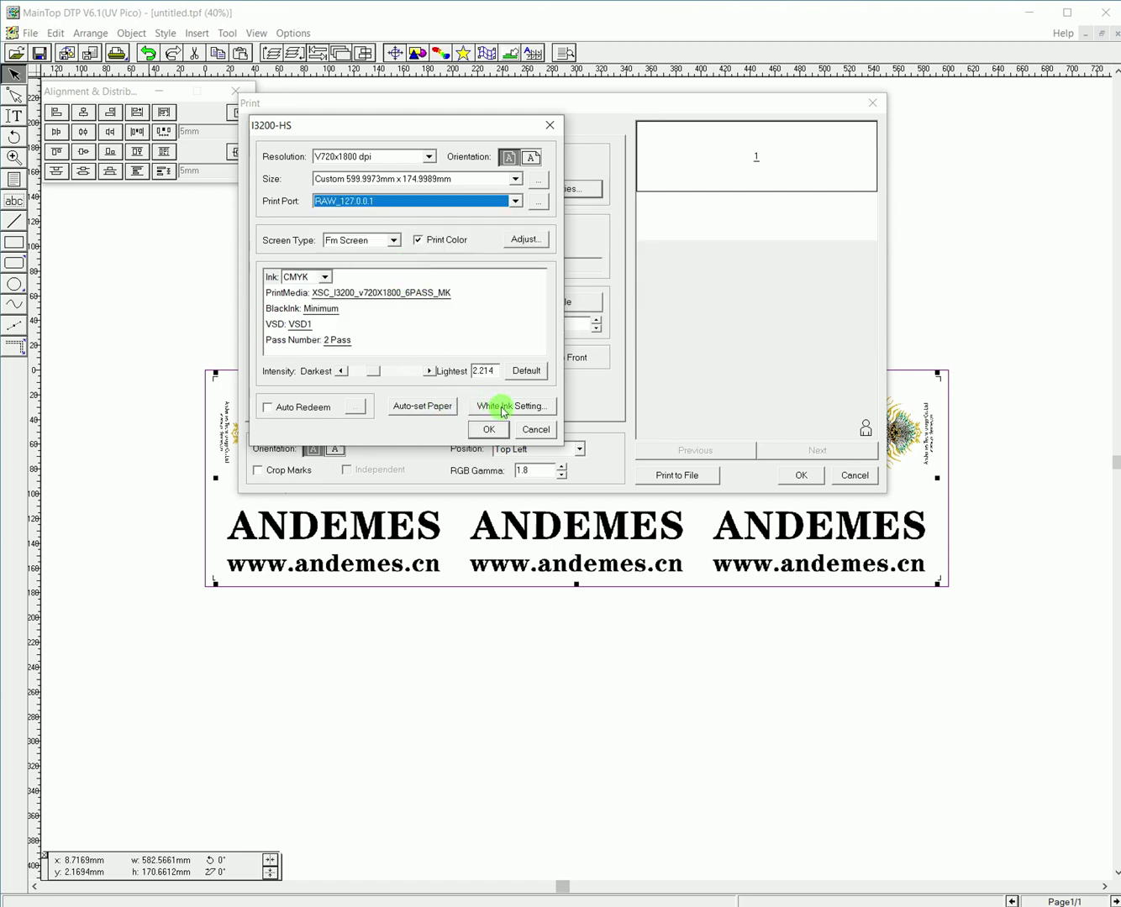
Step: Keep white ink density at 60% base white and accept the I3200-HS printer settings
left_click(503, 407)
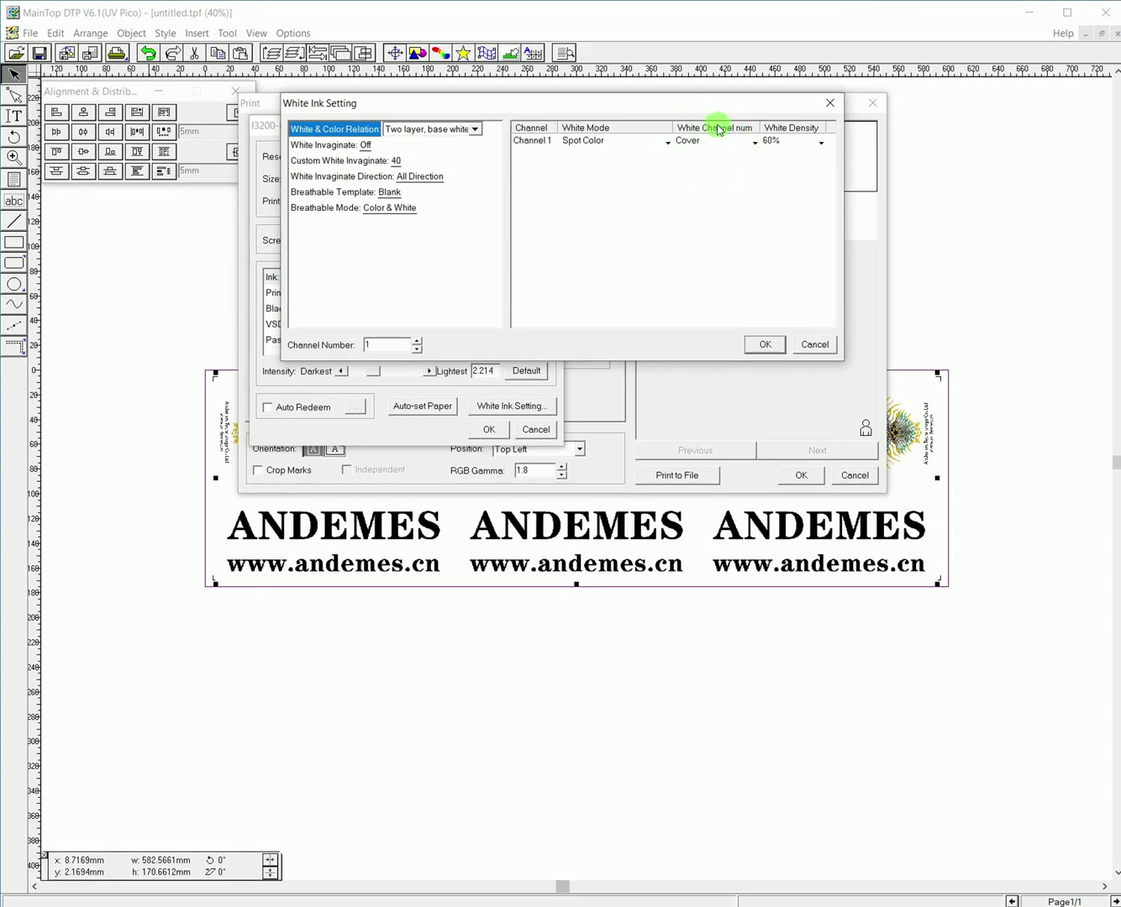
left_click(797, 143)
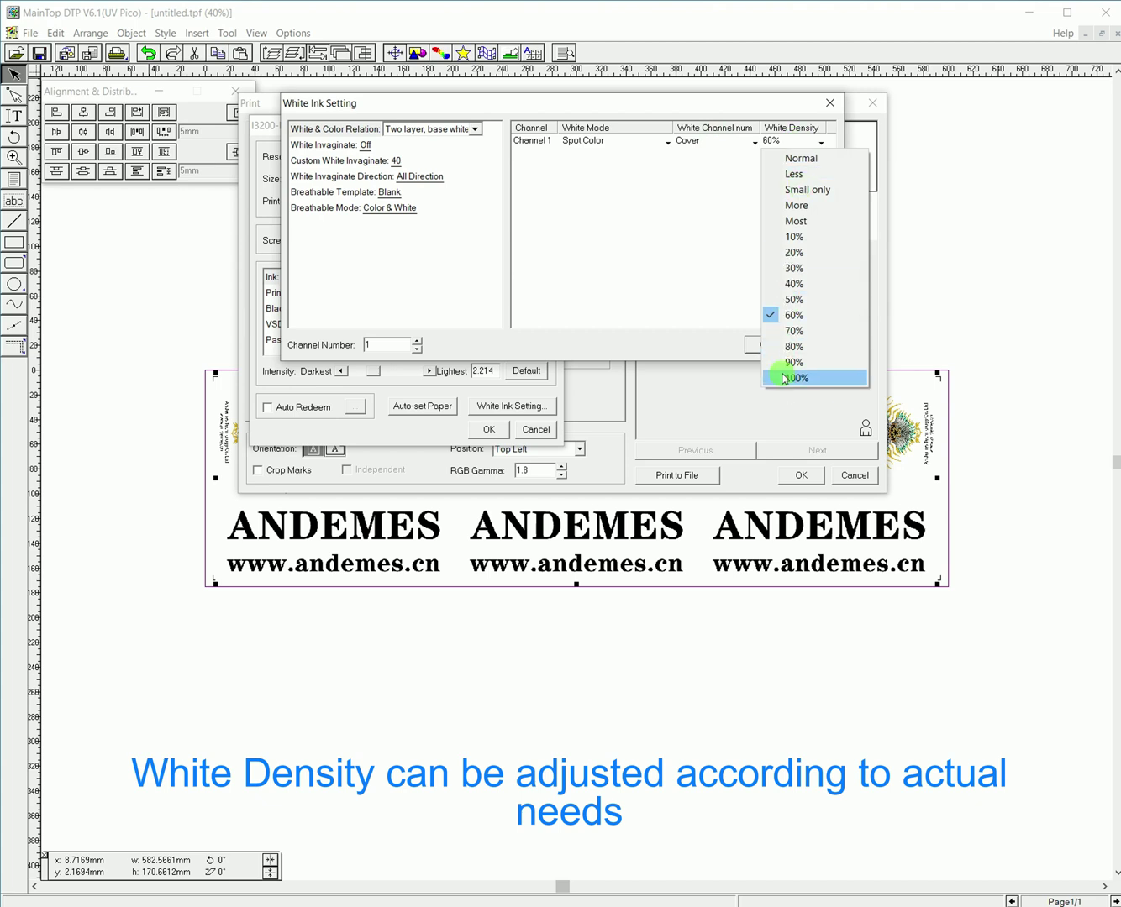
left_click(806, 317)
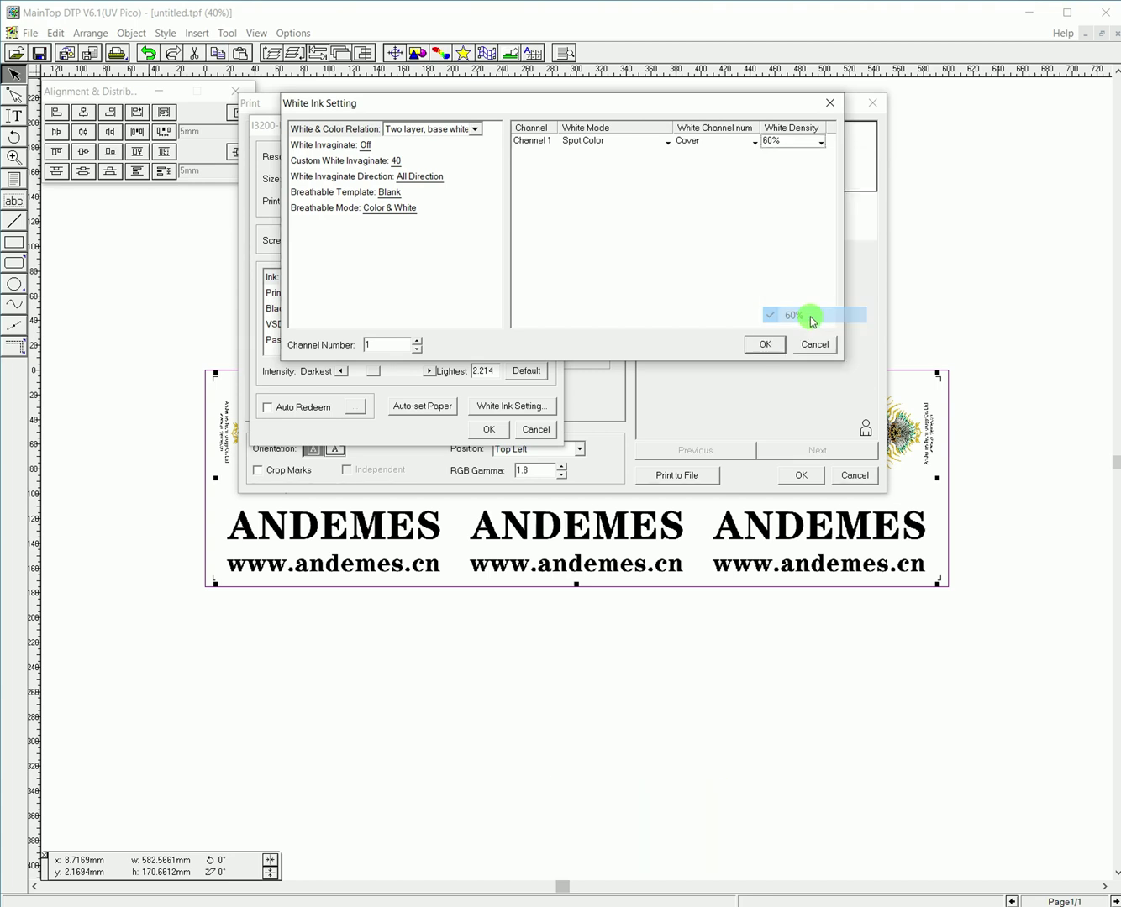
left_click(758, 346)
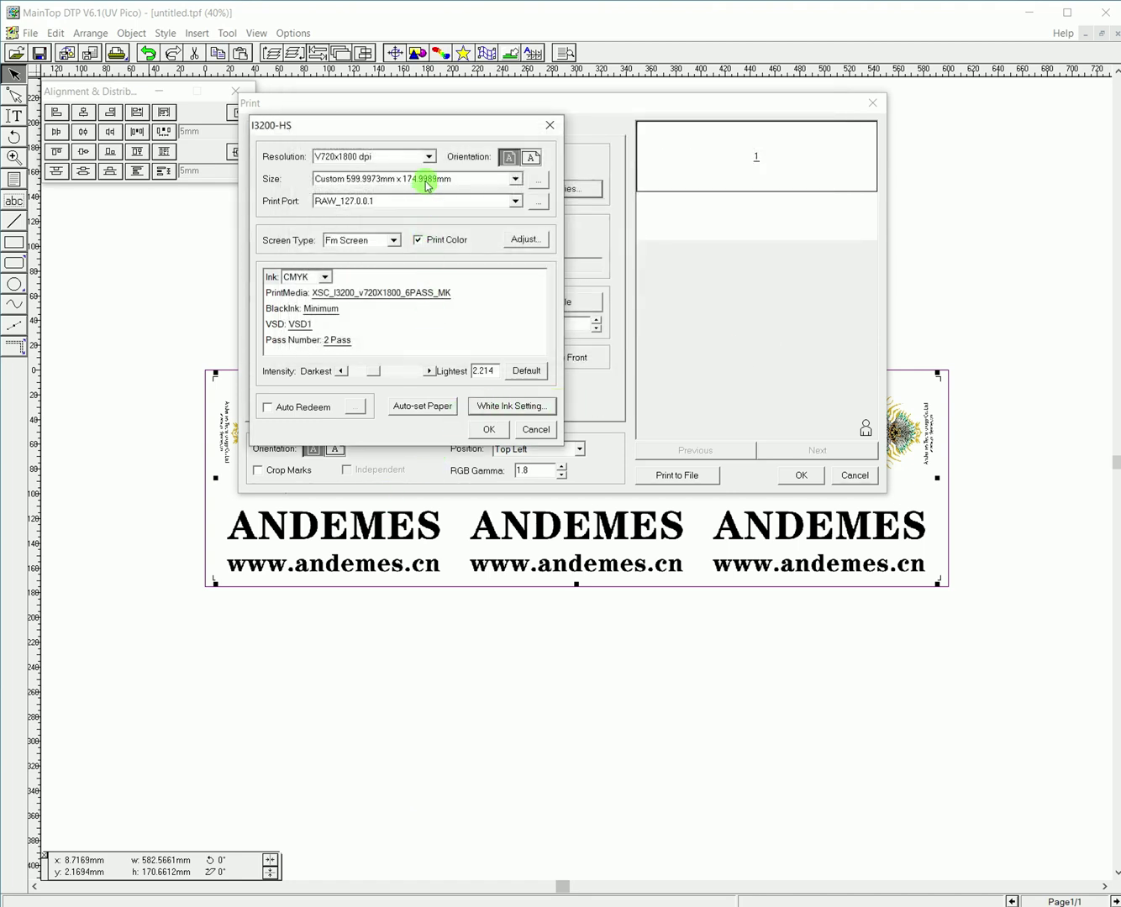
left_click(486, 434)
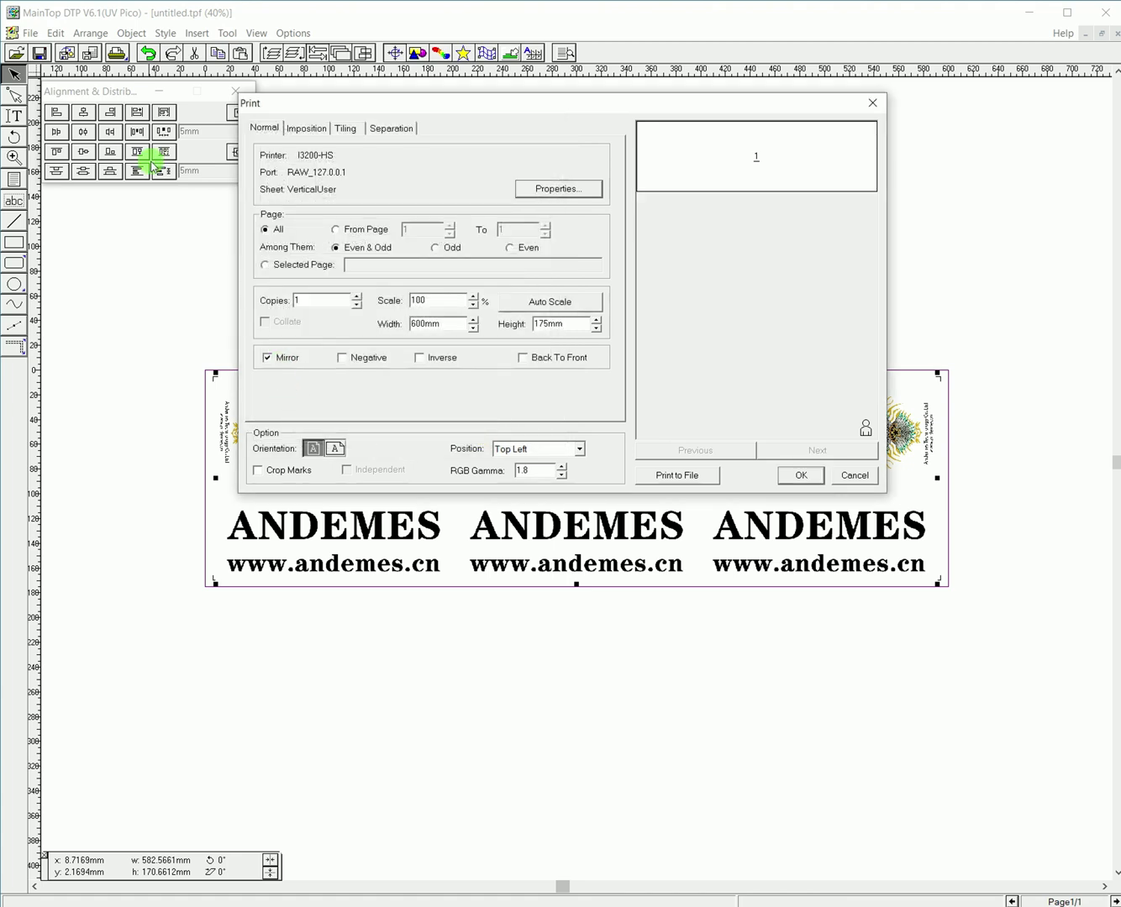
Step: Enable mirrored printing and save the output as the .prn print file 0801TEST
left_click(268, 359)
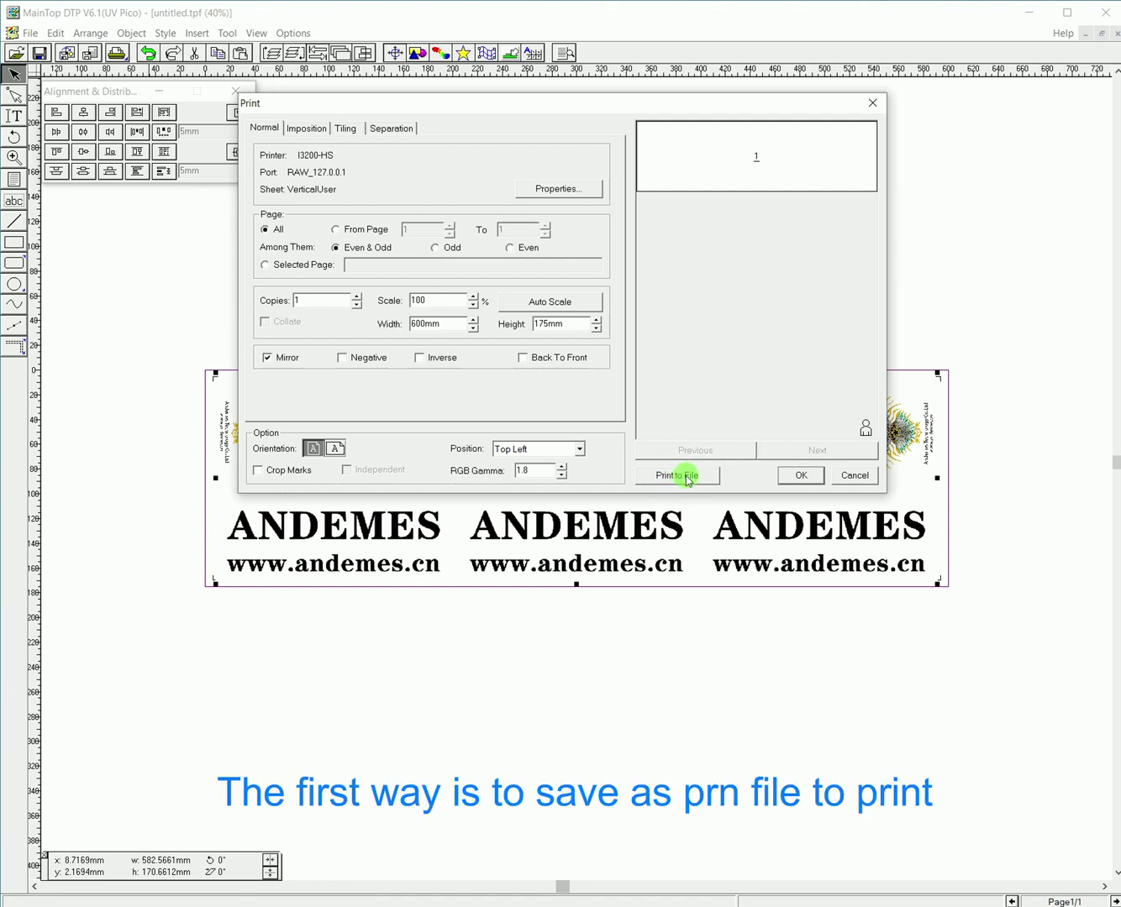
left_click(687, 476)
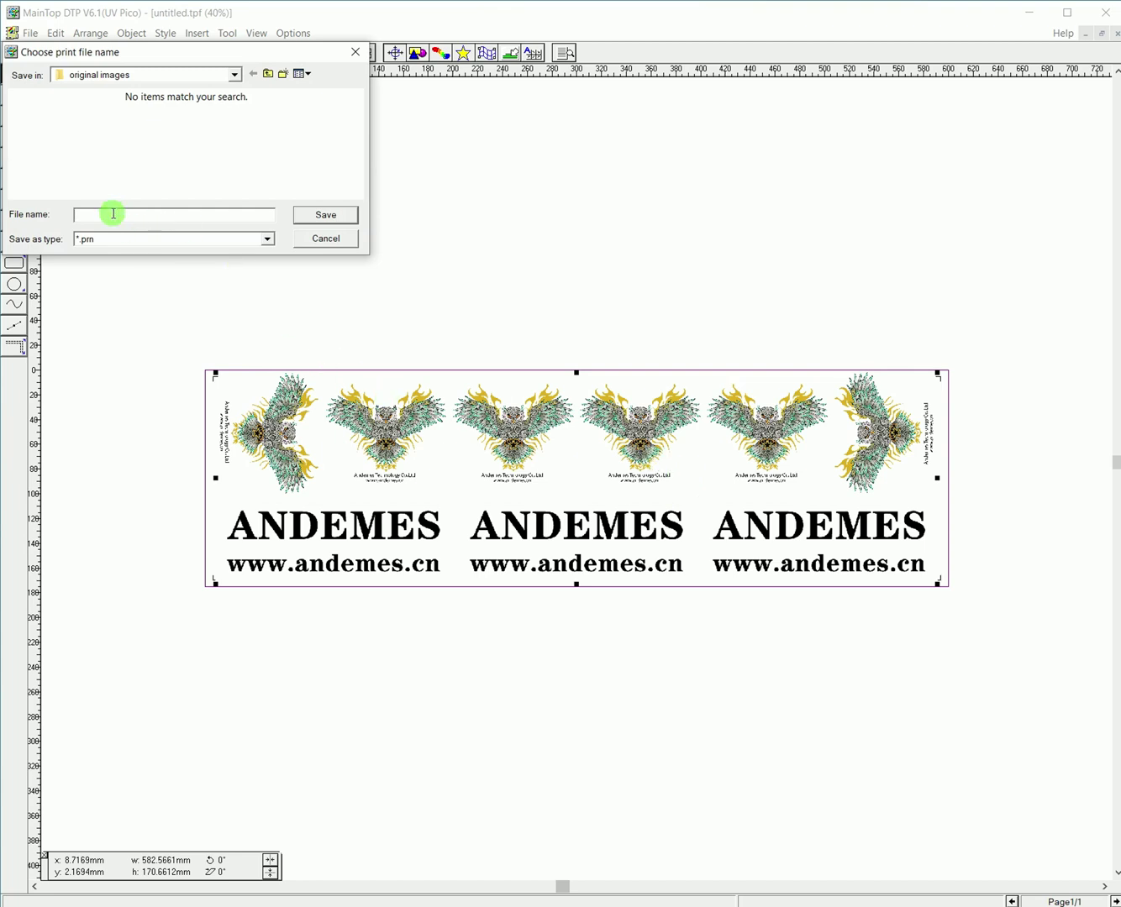
type("0801TEST")
left_click(117, 238)
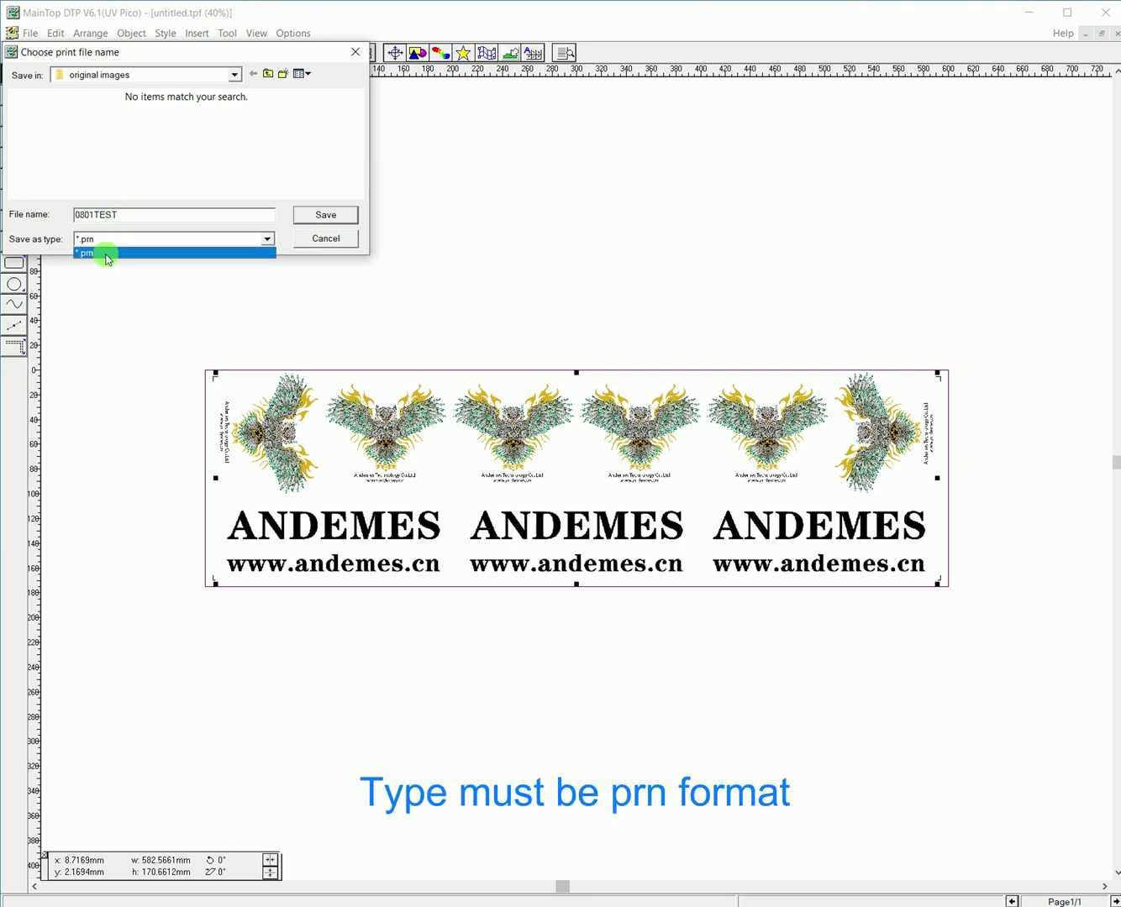
left_click(109, 254)
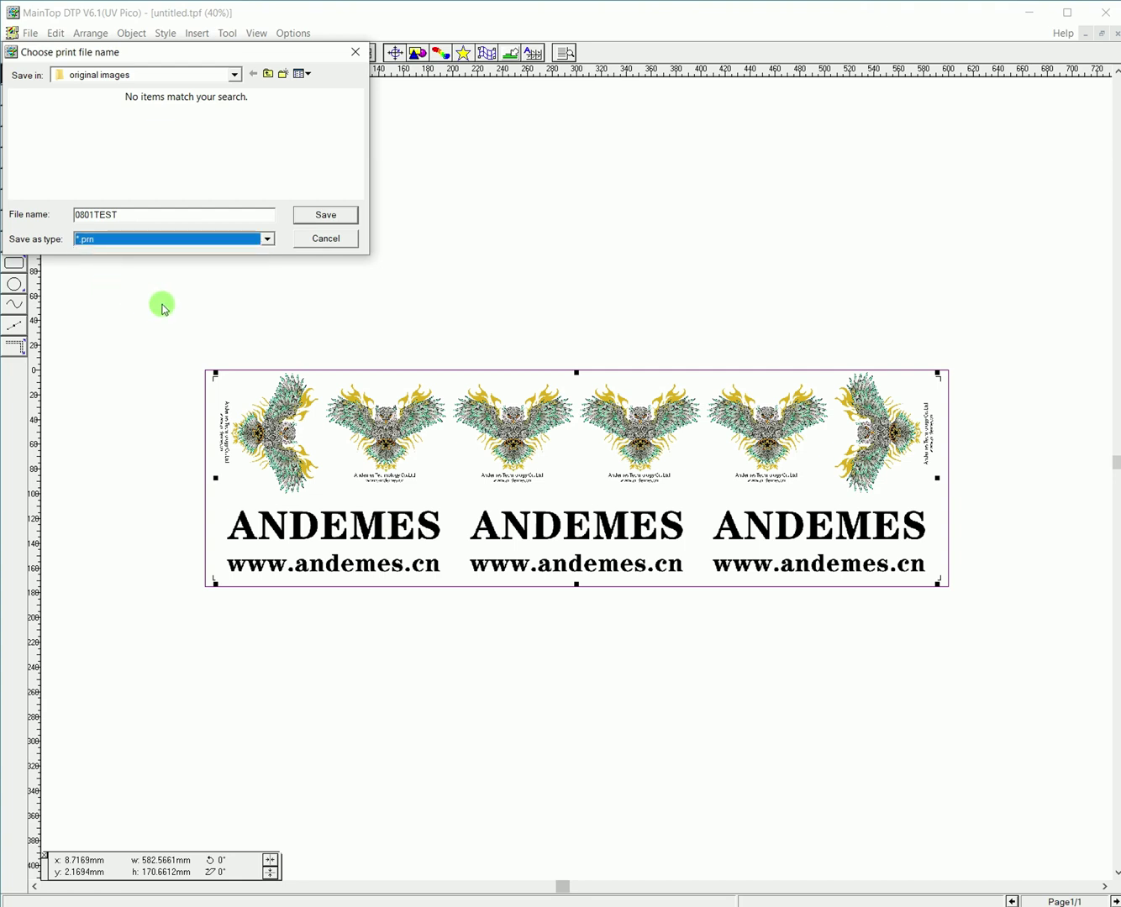
left_click(334, 218)
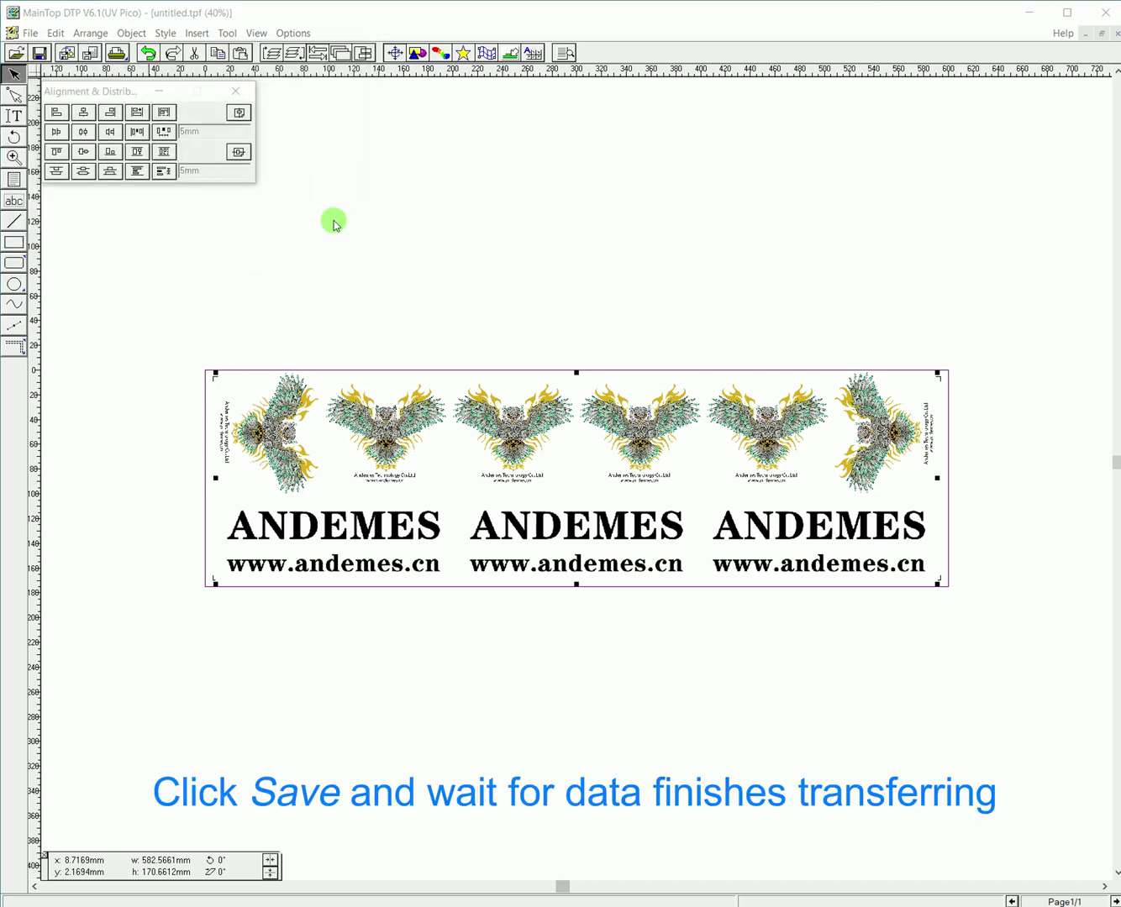